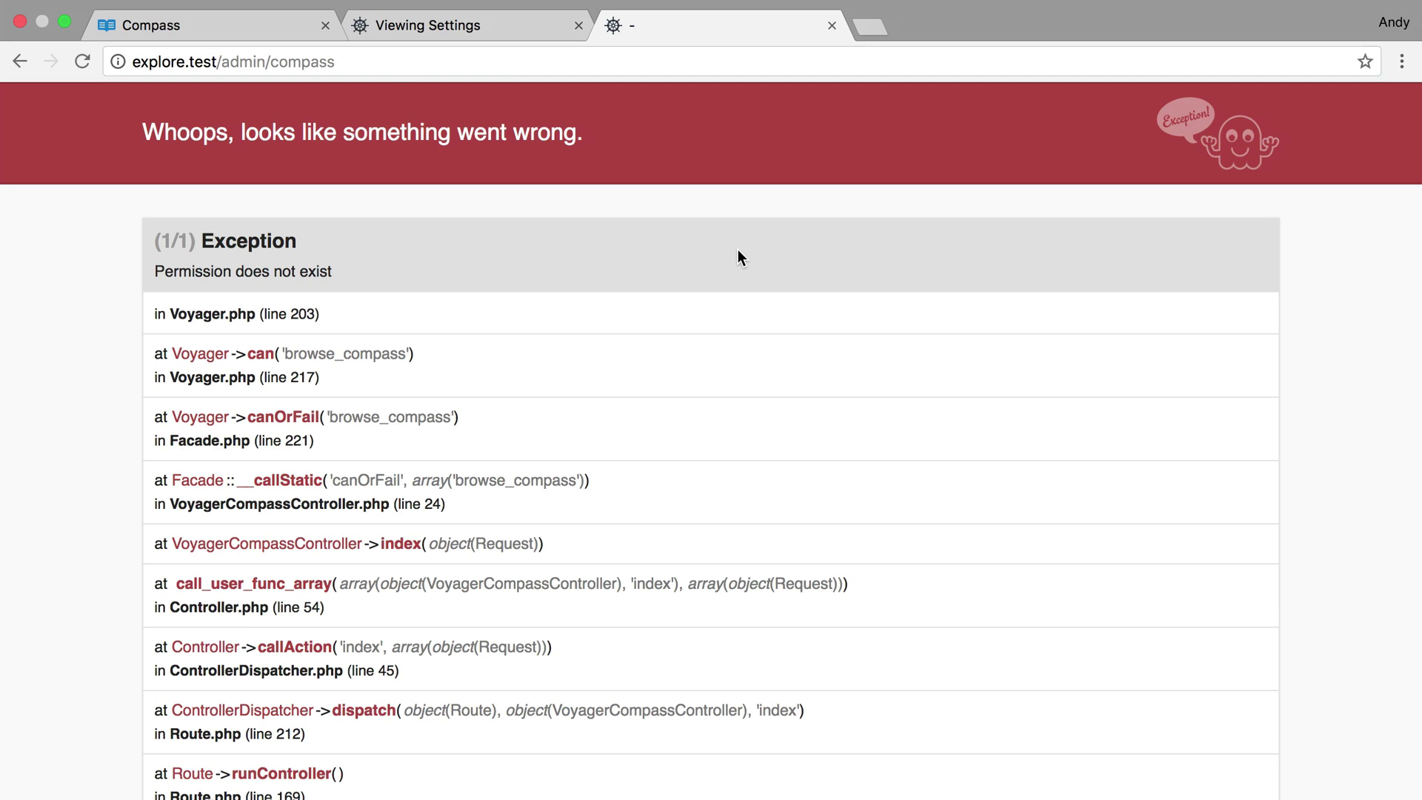
# - Return to Voyager and open the Menu Builder under Tools in the sidebar
pyautogui.moveTo(444, 4)
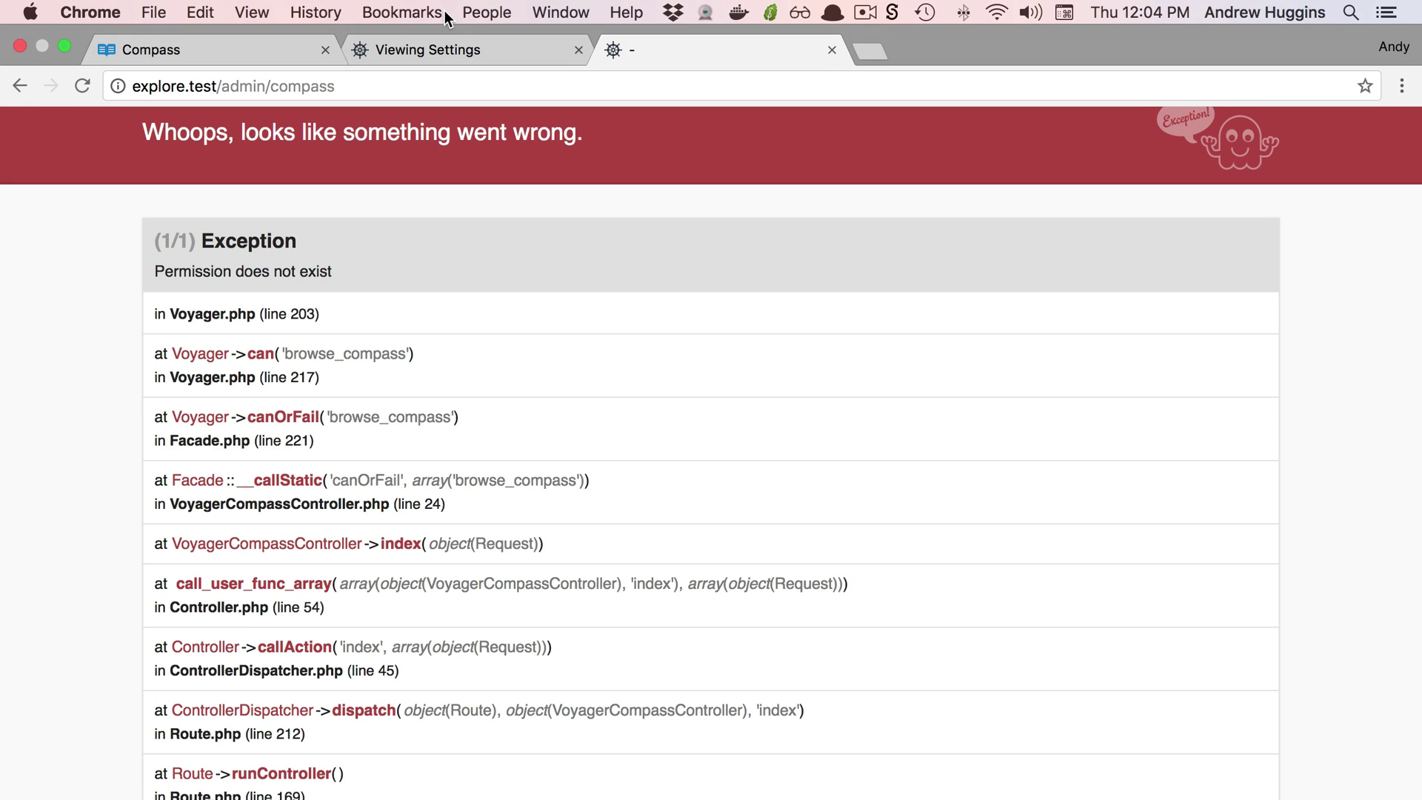
pyautogui.click(446, 50)
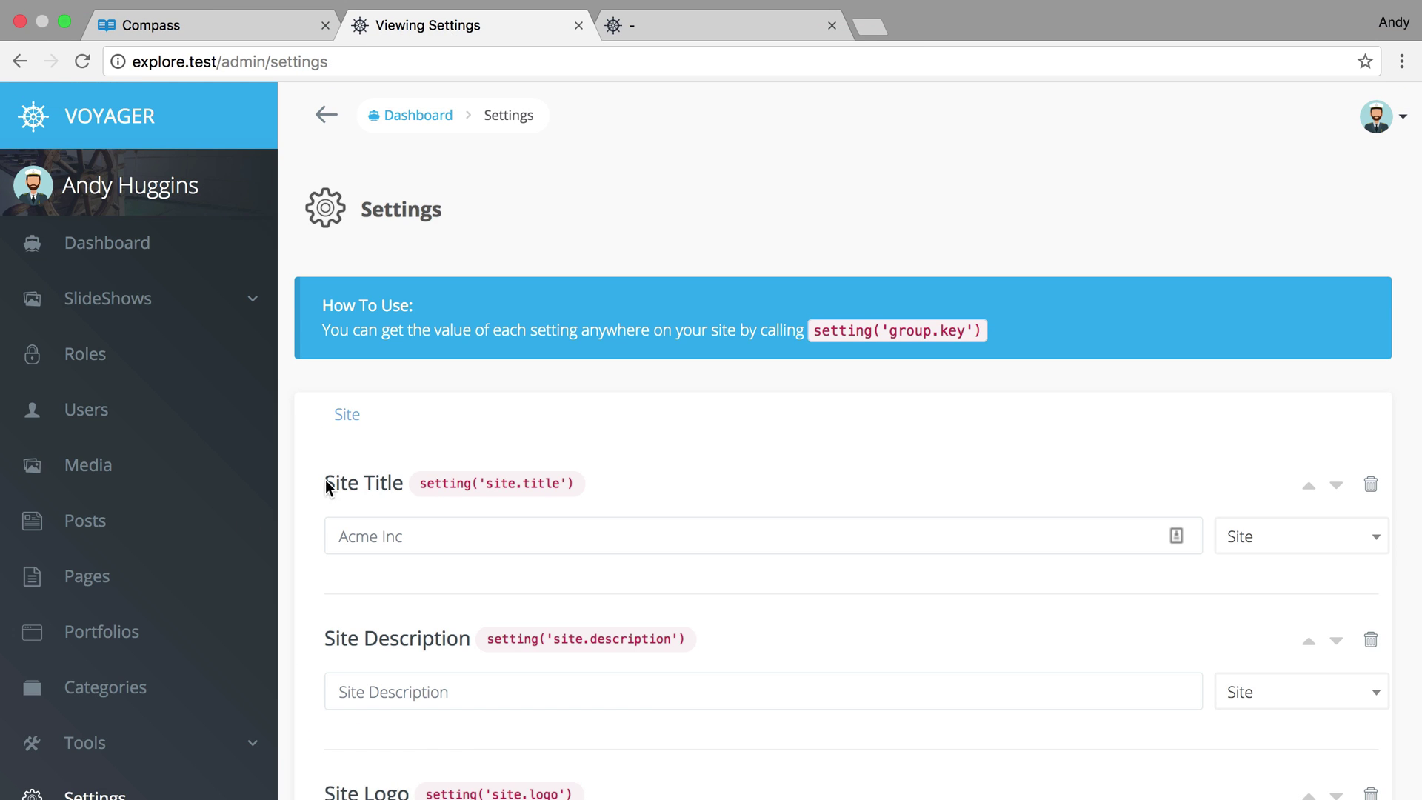
pyautogui.scroll(-2, 192, 662)
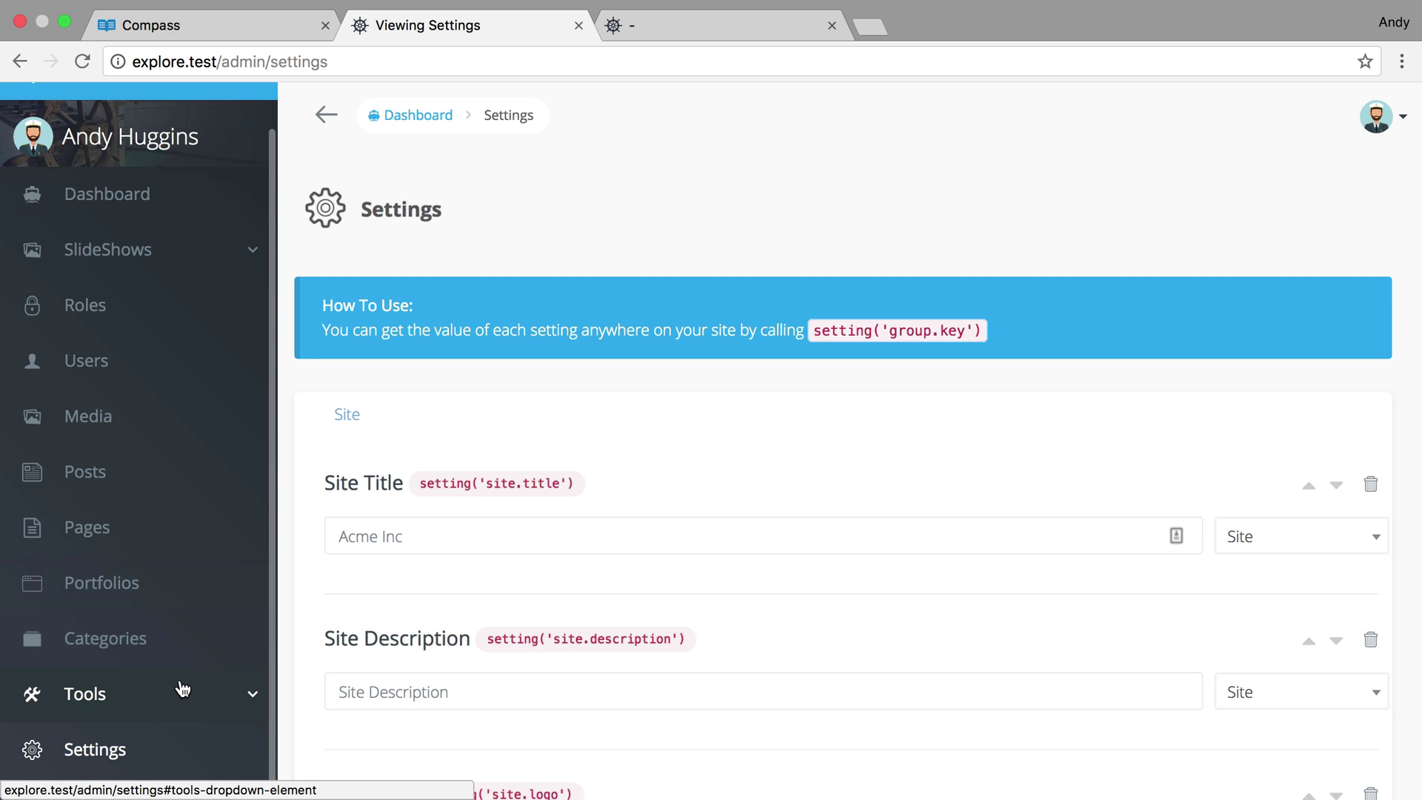
pyautogui.click(183, 690)
pyautogui.scroll(-3, 178, 686)
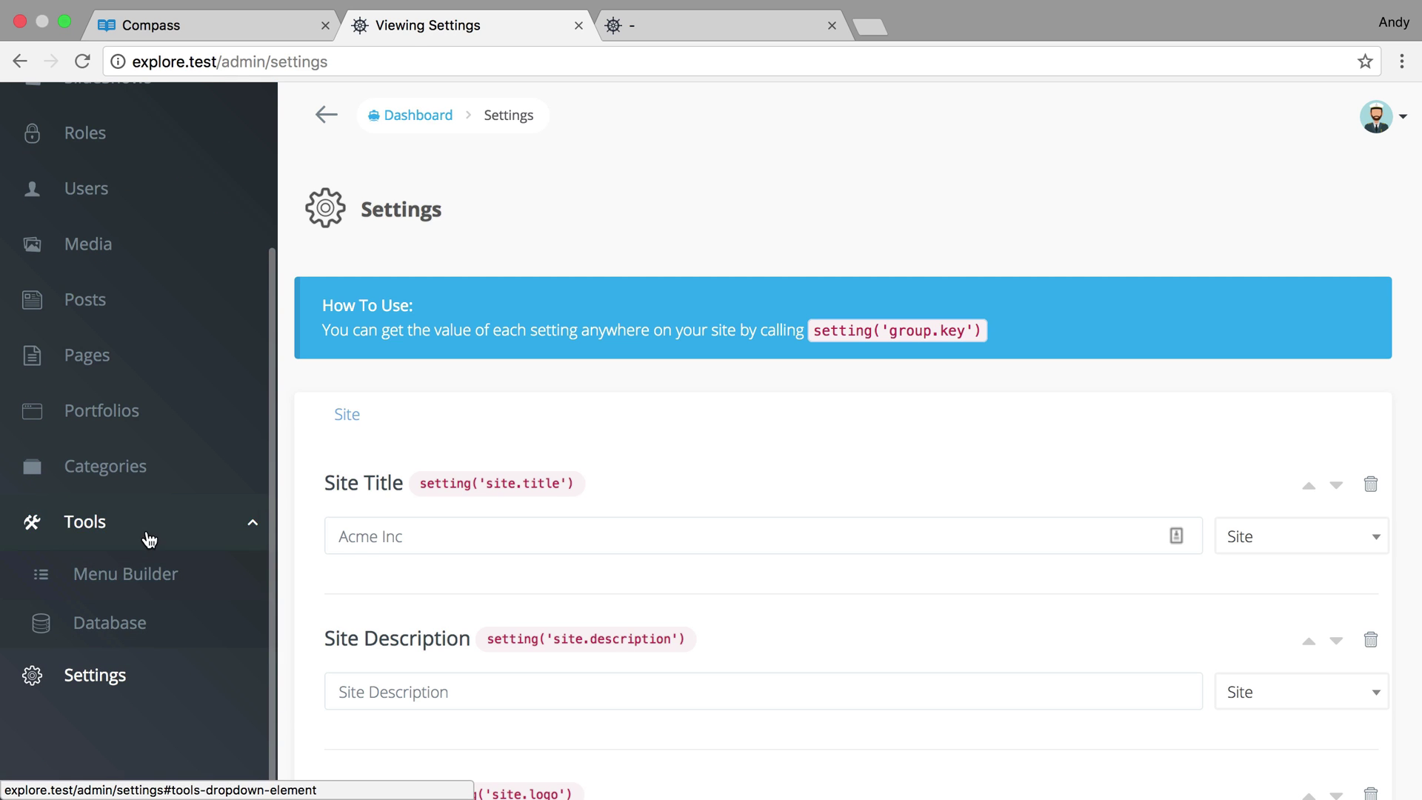
pyautogui.click(149, 581)
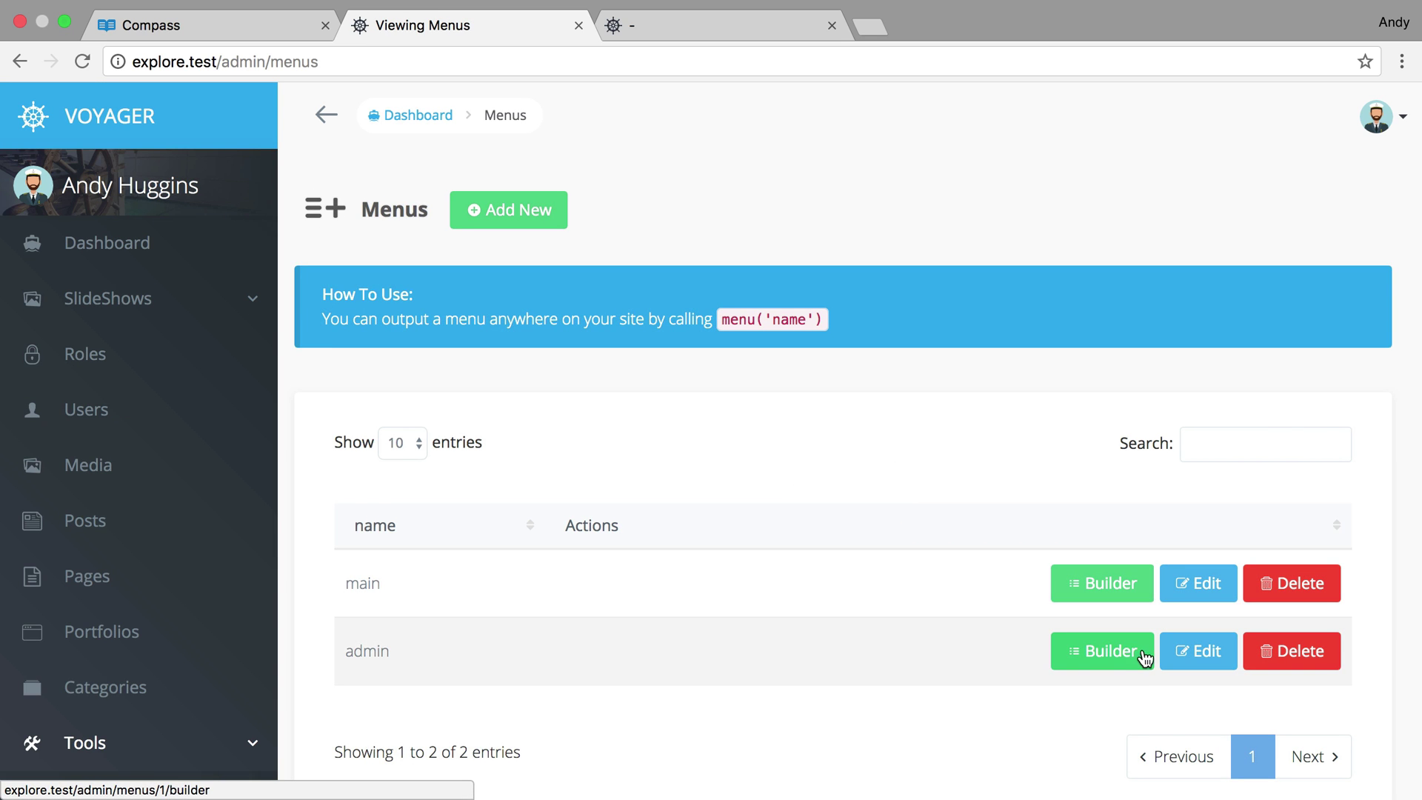
# - Open the admin menu's builder and bring up the Slides item's edit form
pyautogui.click(1131, 656)
pyautogui.scroll(-2, 792, 586)
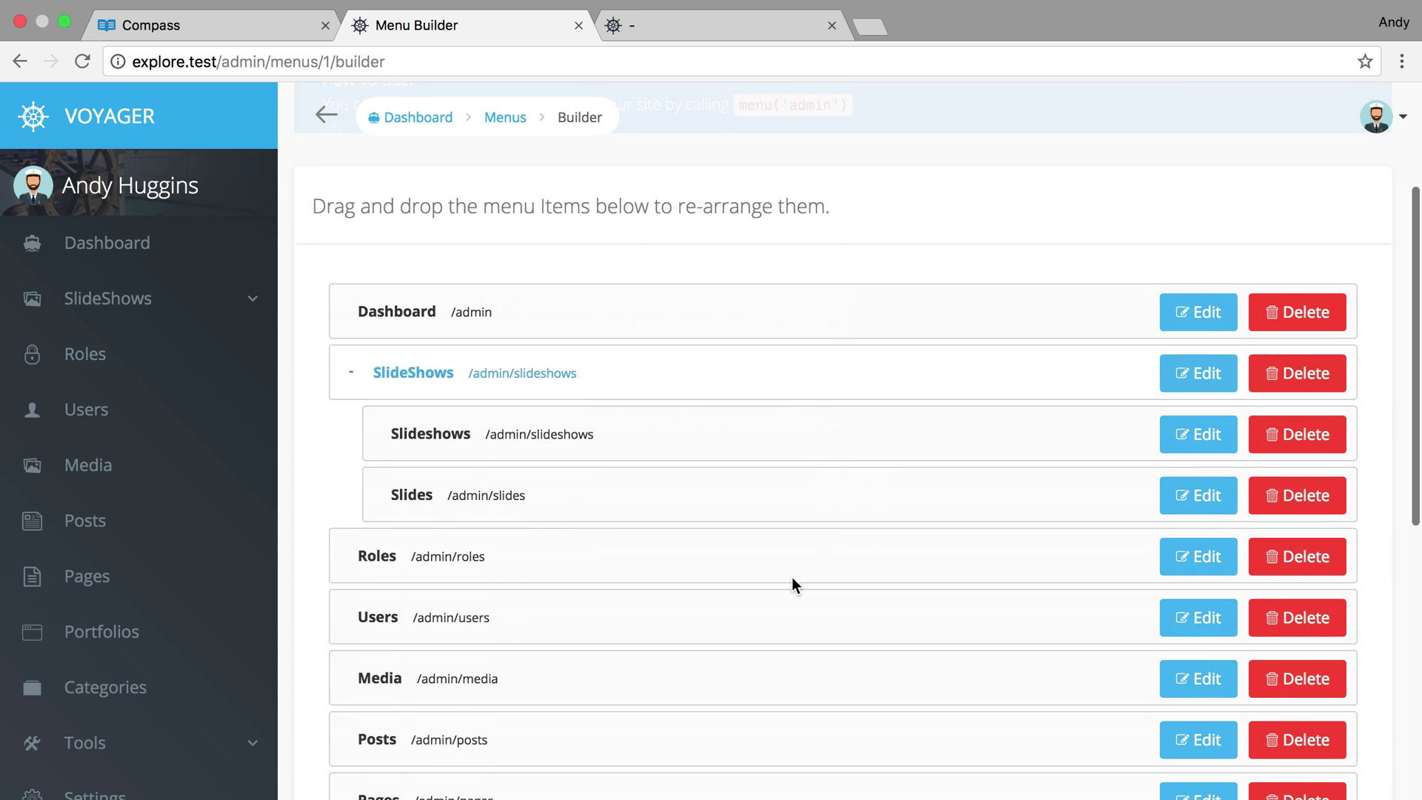
pyautogui.click(1196, 495)
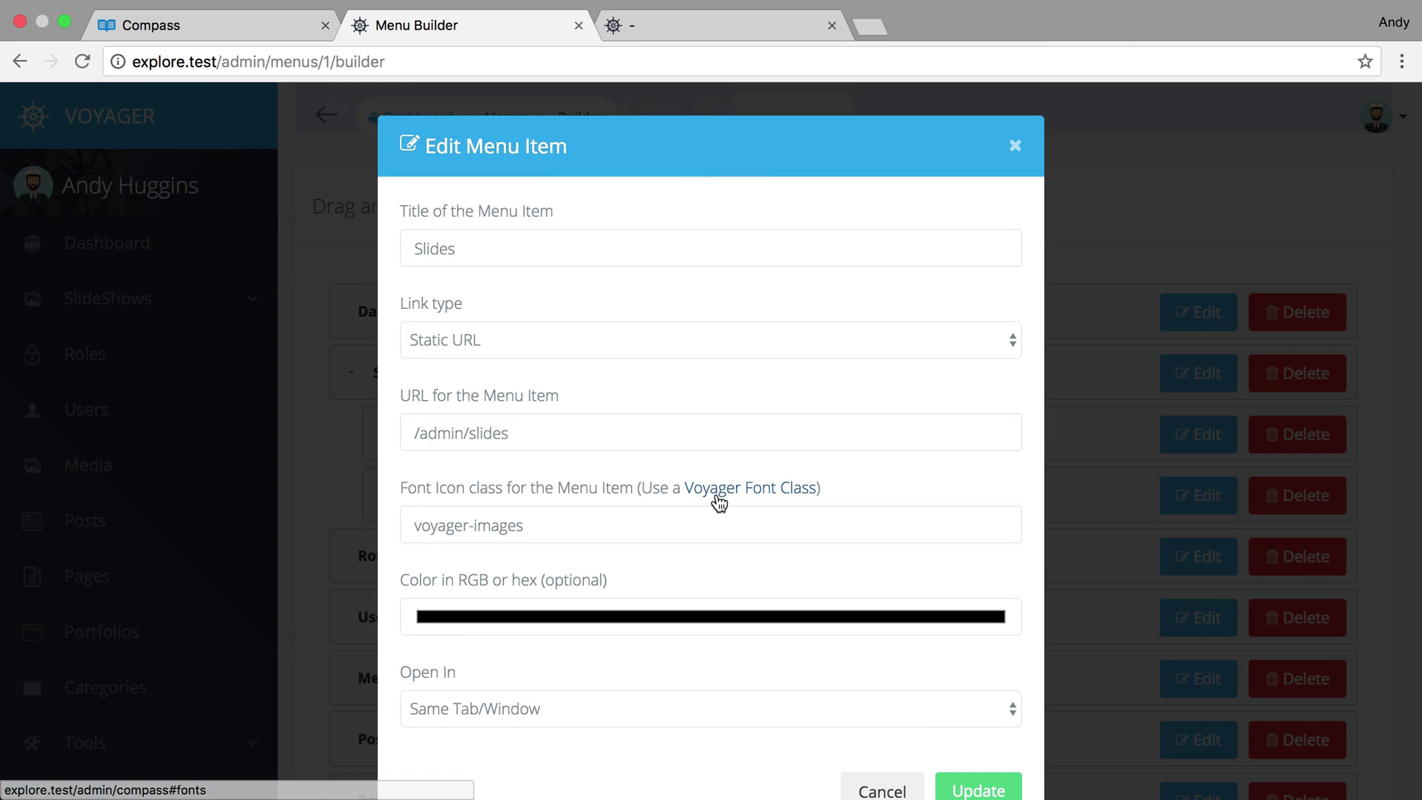
# - Open the Voyager Font Class page in a new tab and highlight its browse_compass 'Permission does not exist' error
pyautogui.click(718, 491)
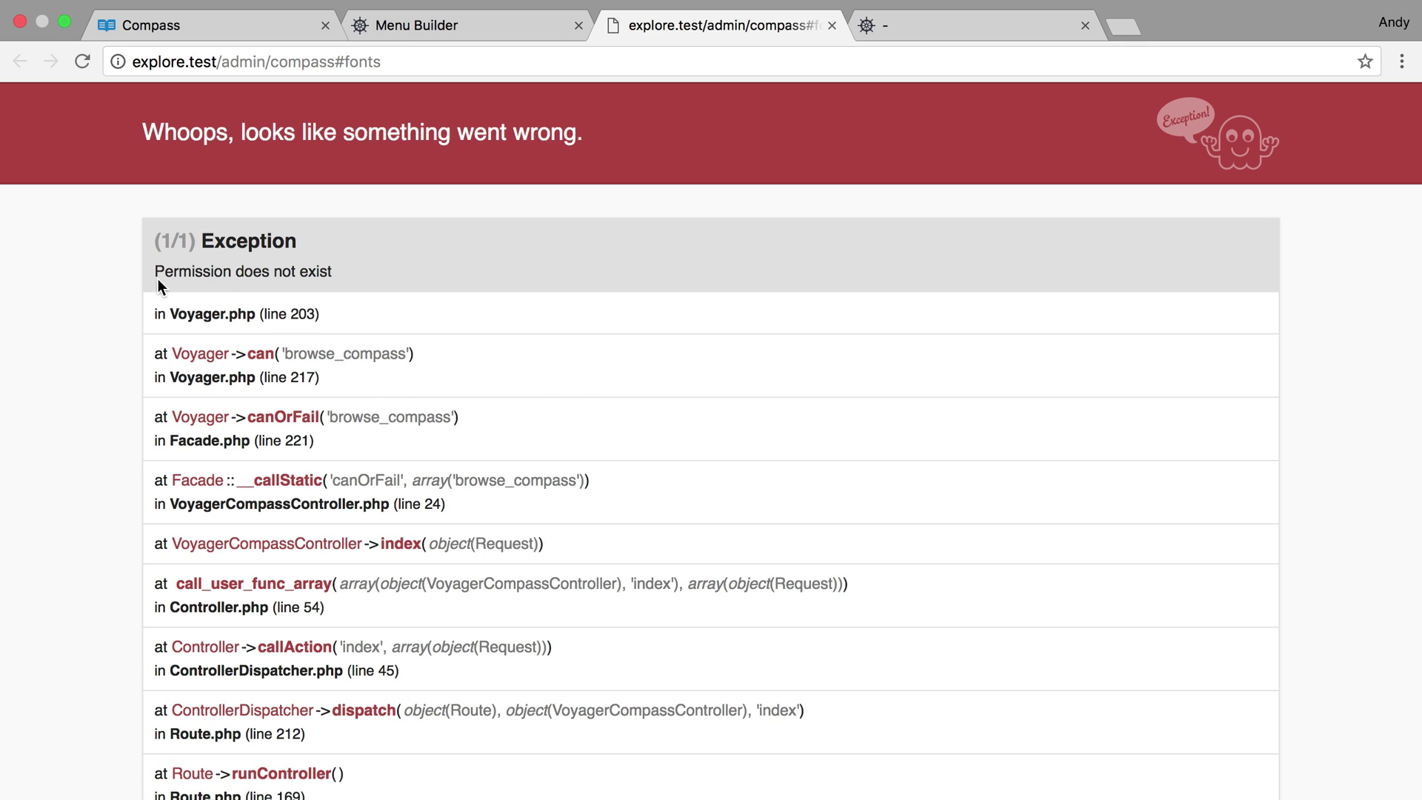
pyautogui.moveTo(151, 271); pyautogui.dragTo(390, 271)
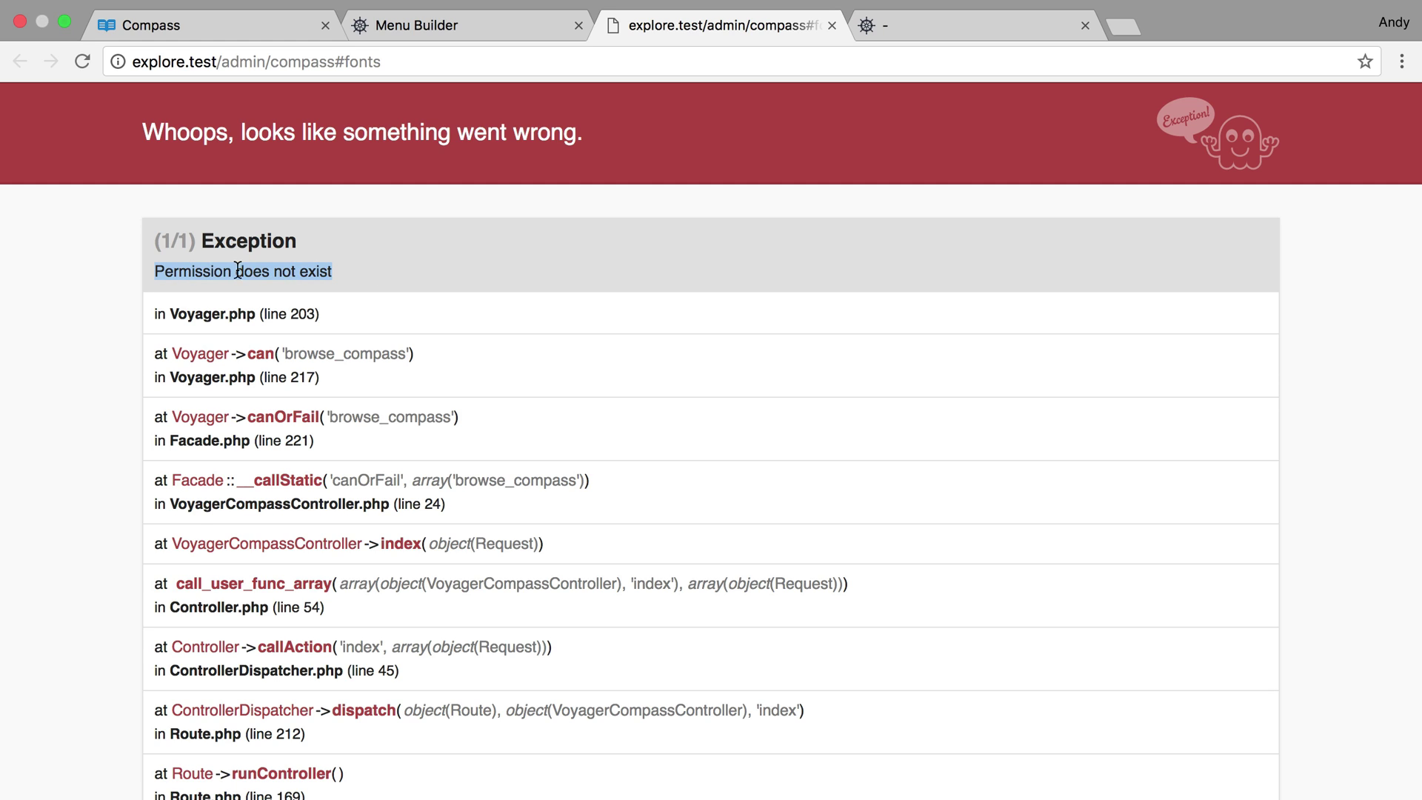
pyautogui.moveTo(282, 353); pyautogui.dragTo(407, 354)
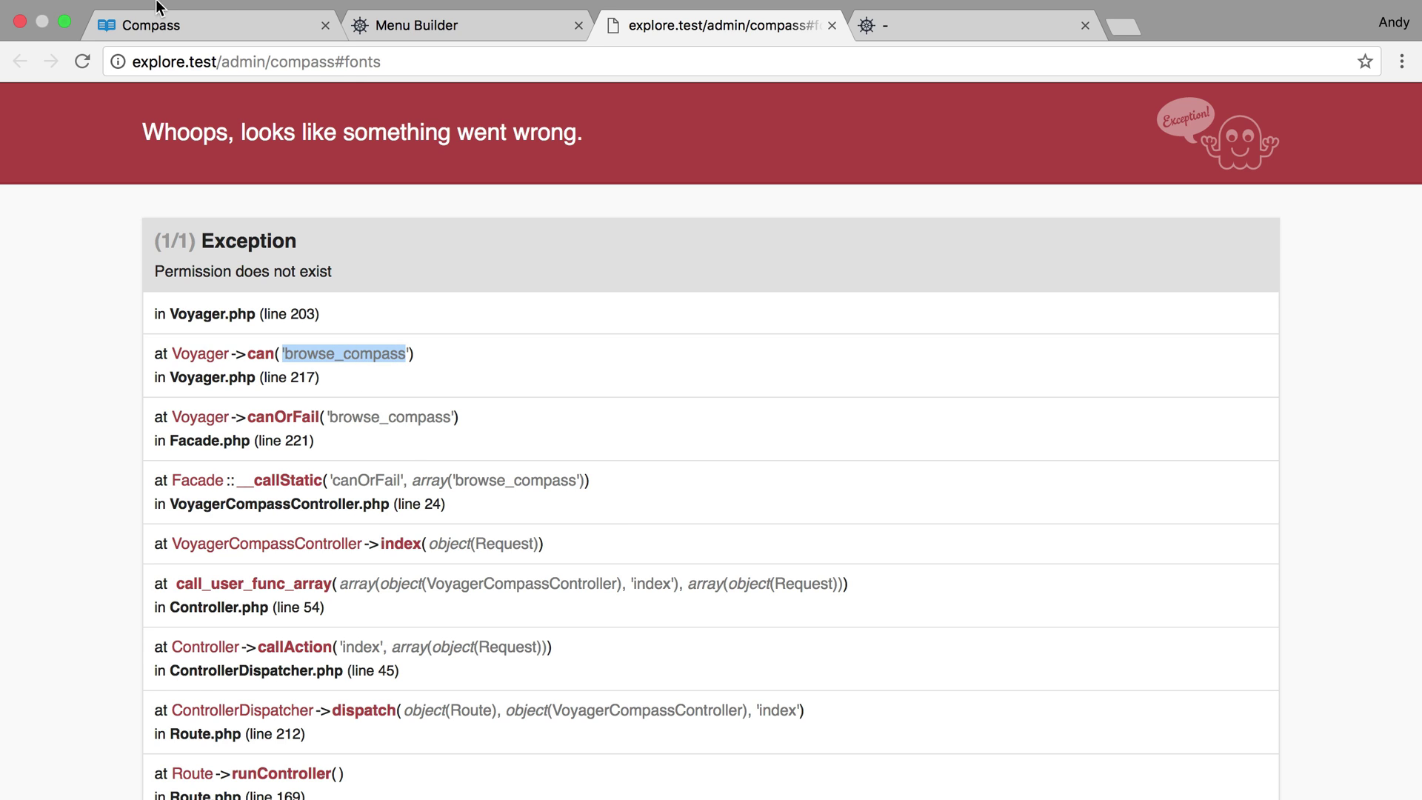
# - Dismiss the Slides form, open the admin role's Edit Role page, and review its checked permissions
pyautogui.click(442, 25)
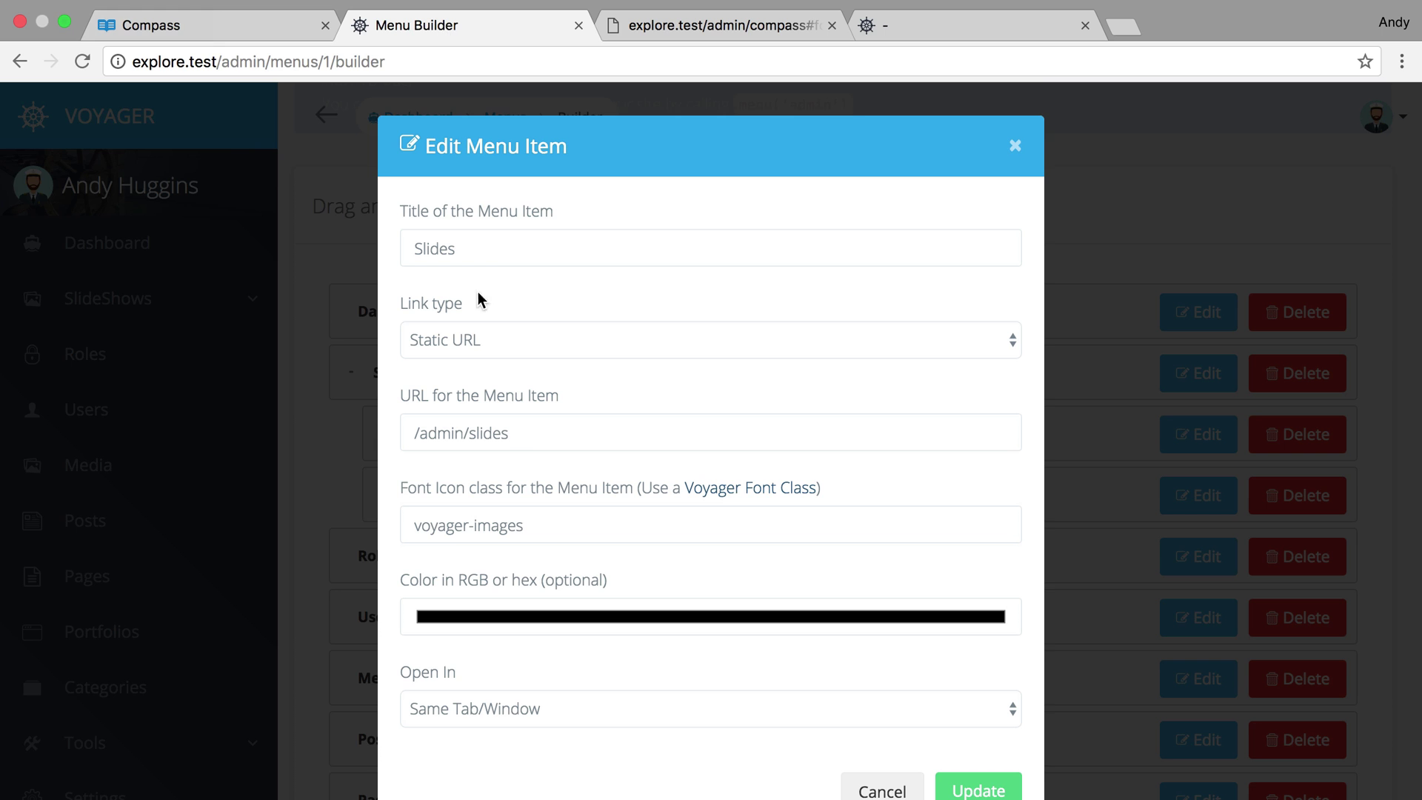
pyautogui.click(337, 367)
pyautogui.scroll(-1, 111, 414)
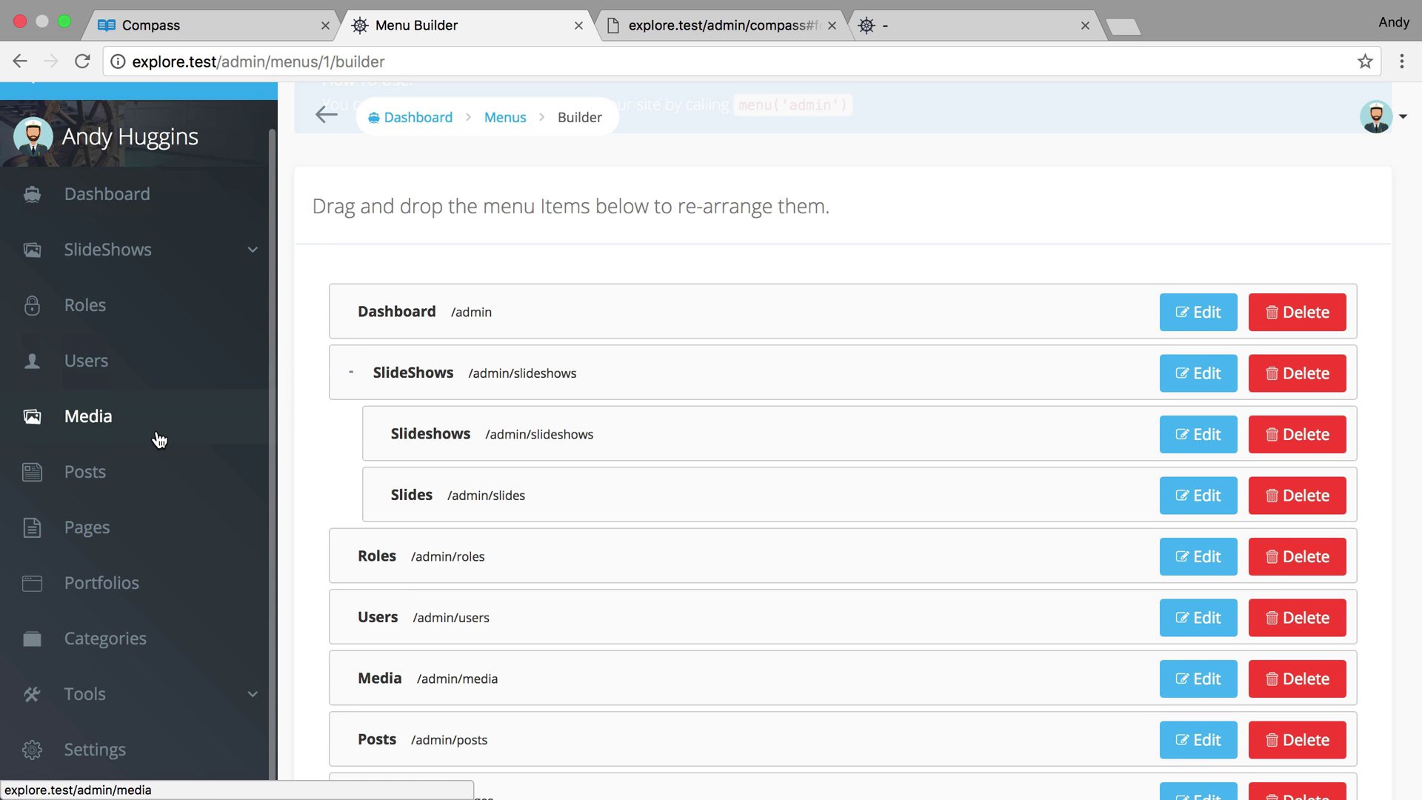
pyautogui.click(133, 307)
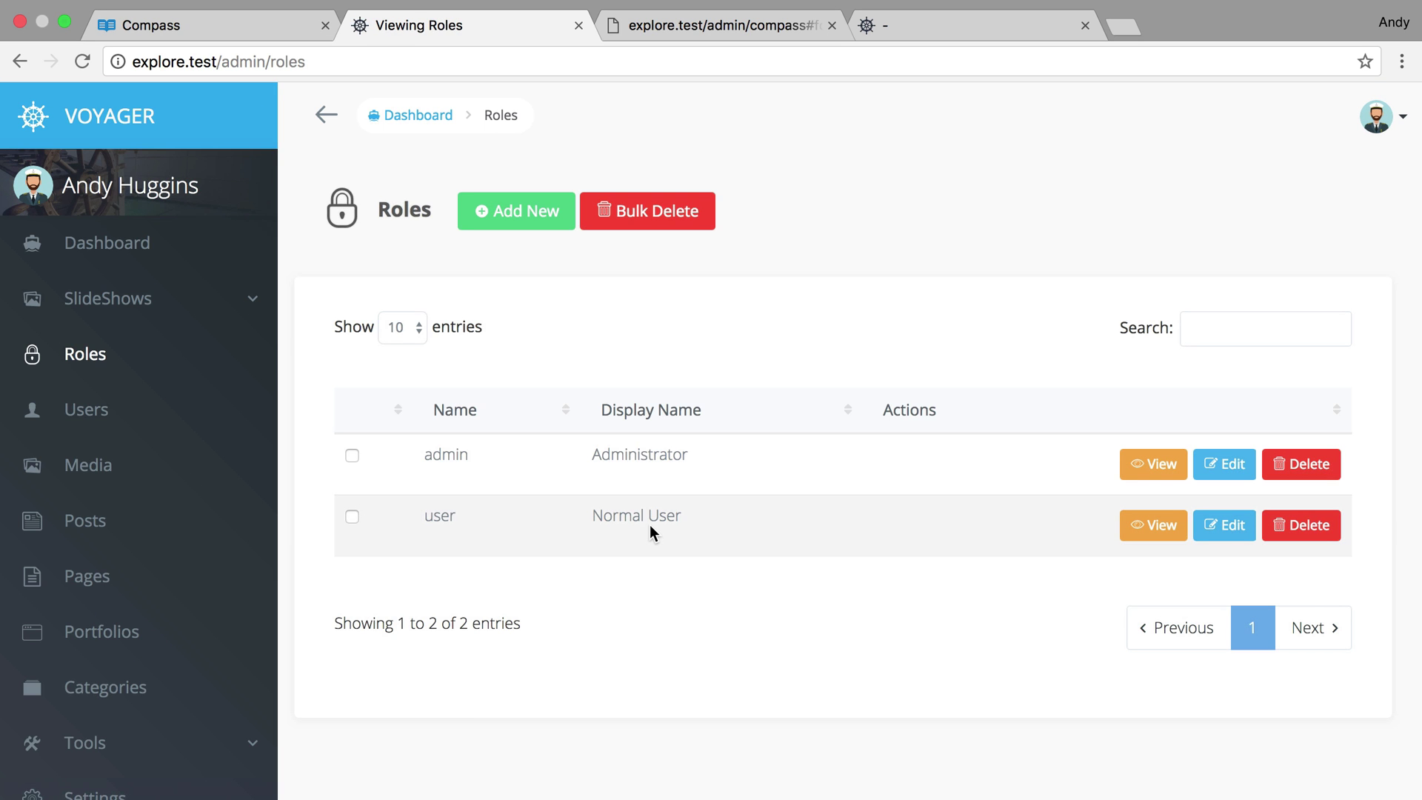
pyautogui.click(1224, 464)
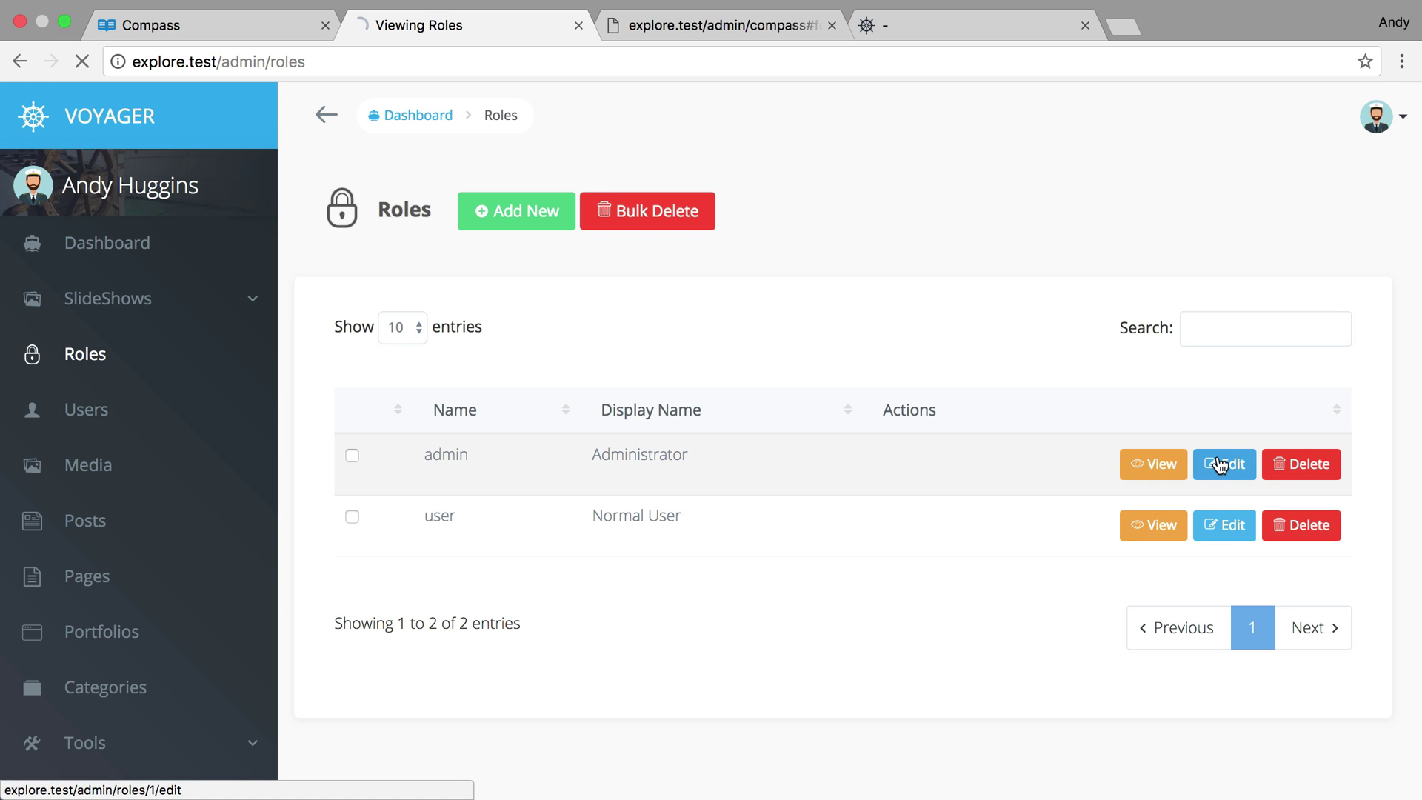
pyautogui.scroll(-7, 476, 443)
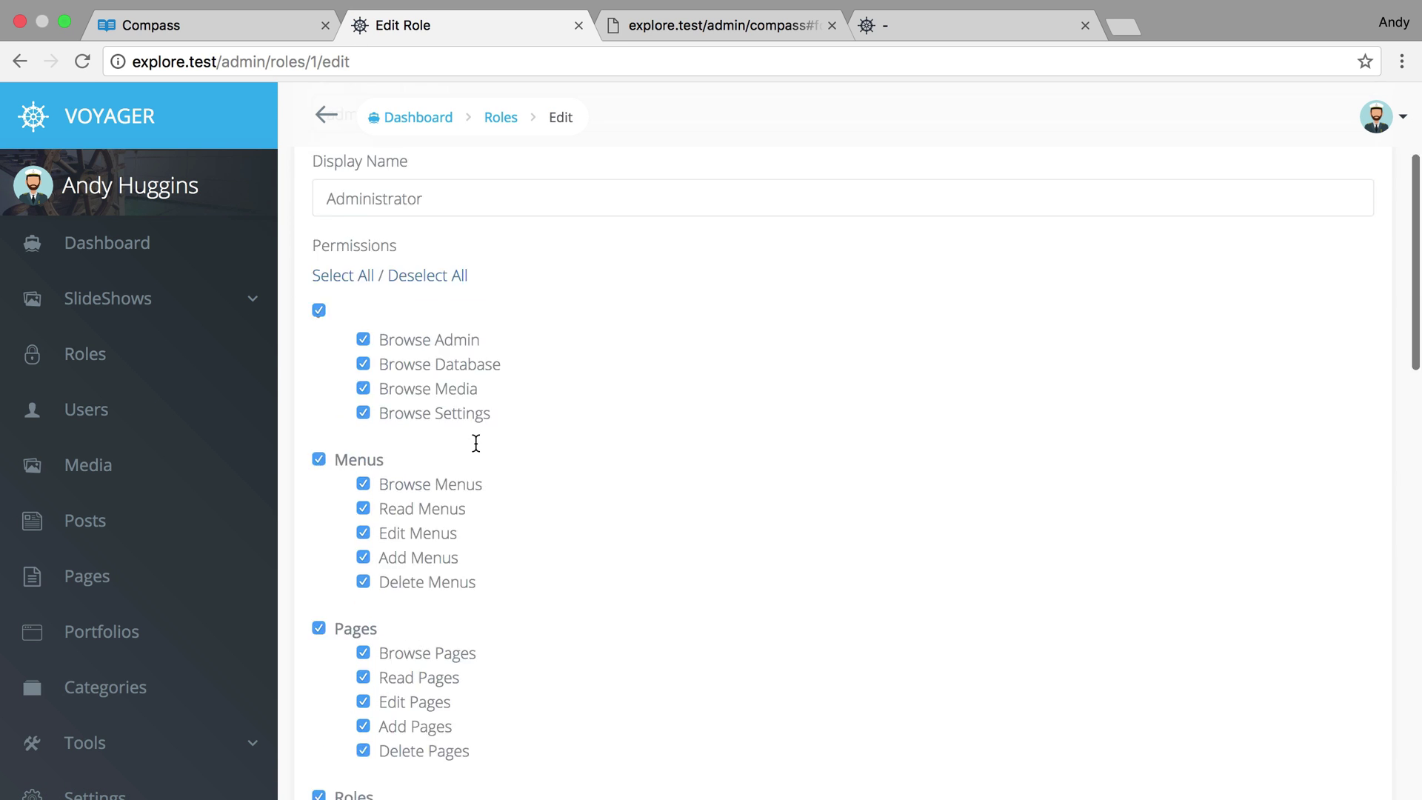
pyautogui.scroll(-15, 476, 443)
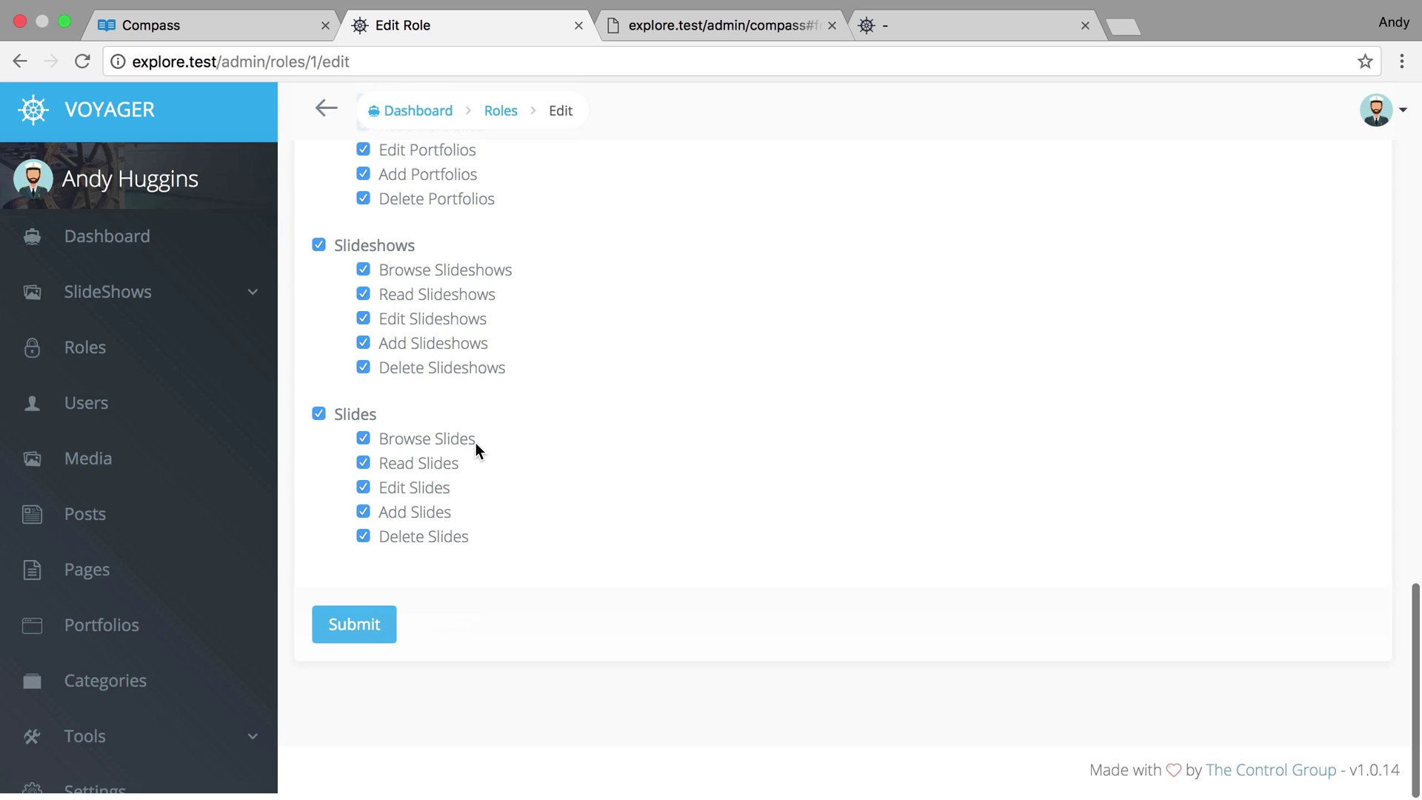
pyautogui.scroll(20, 476, 447)
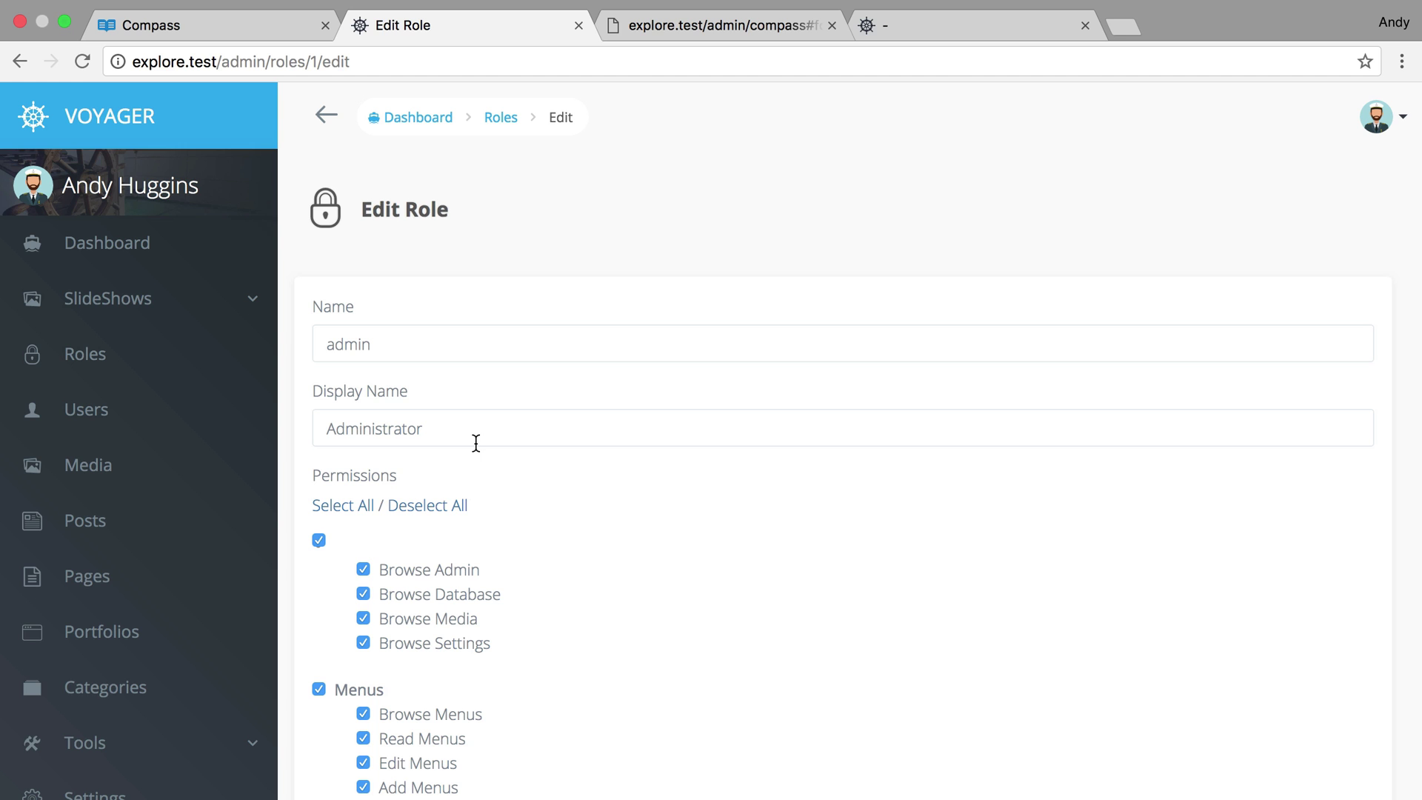
# - Switch to Sequel Pro and view the permissions table's rows
pyautogui.press('super+Tab')
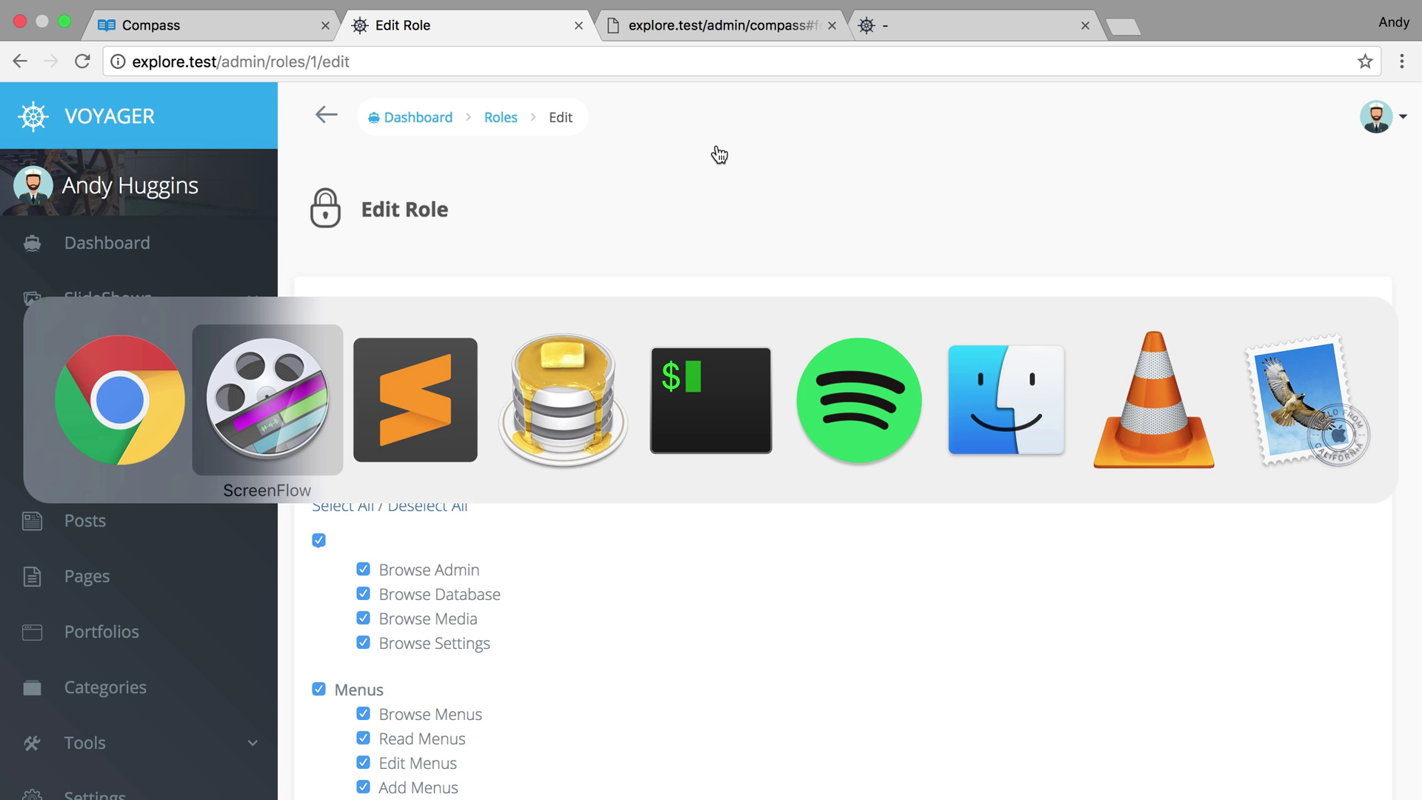
pyautogui.press('super+Tab')
pyautogui.press('super+Tab')
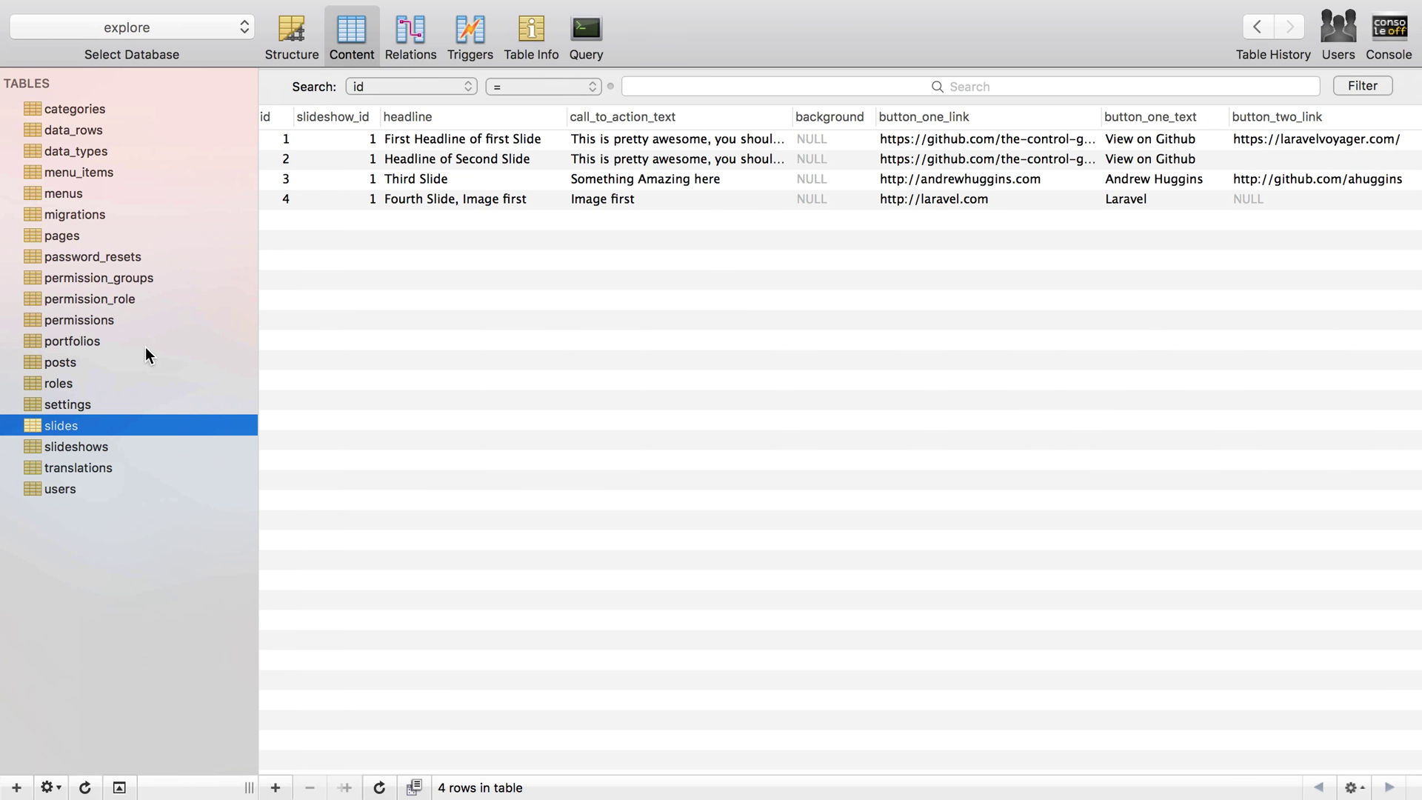
pyautogui.click(127, 319)
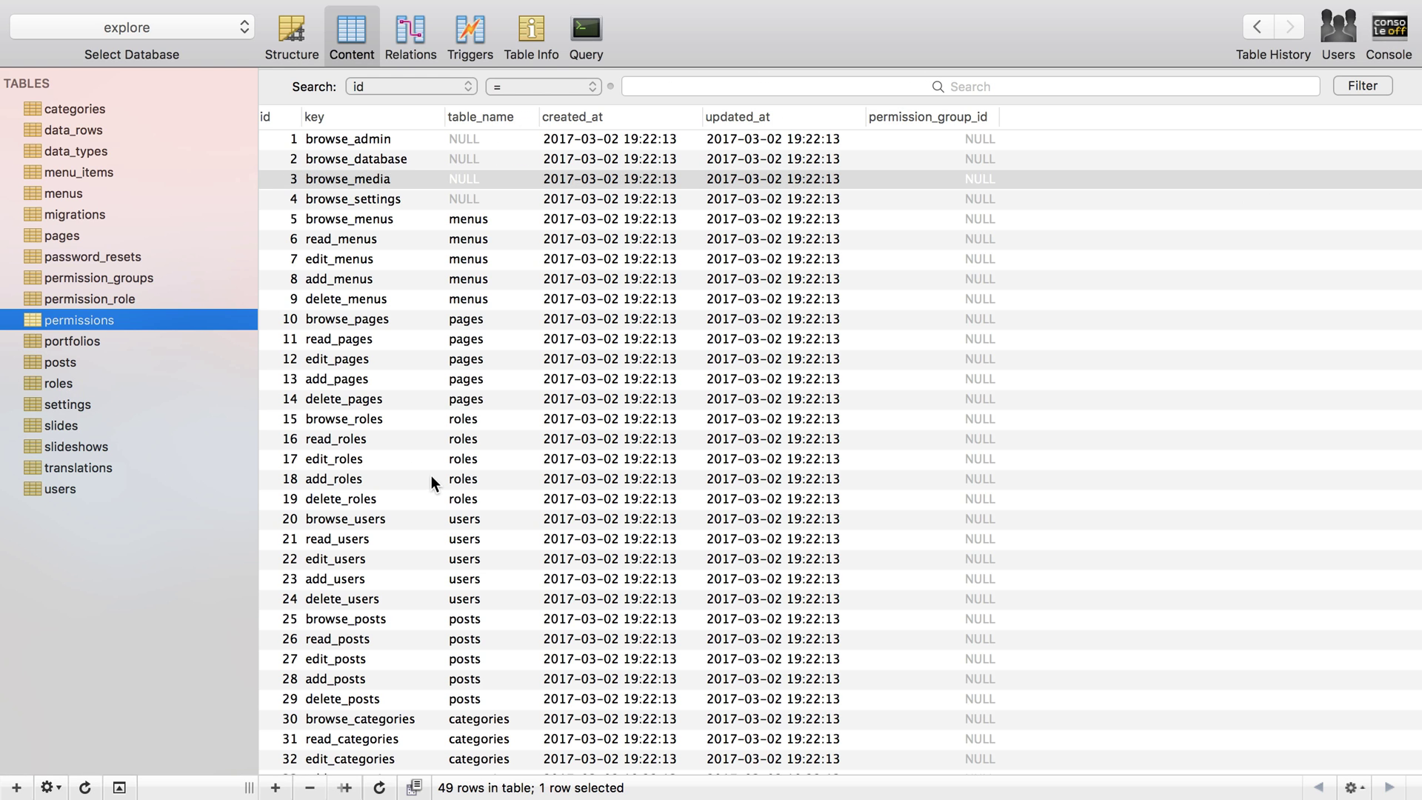
pyautogui.scroll(-5, 366, 363)
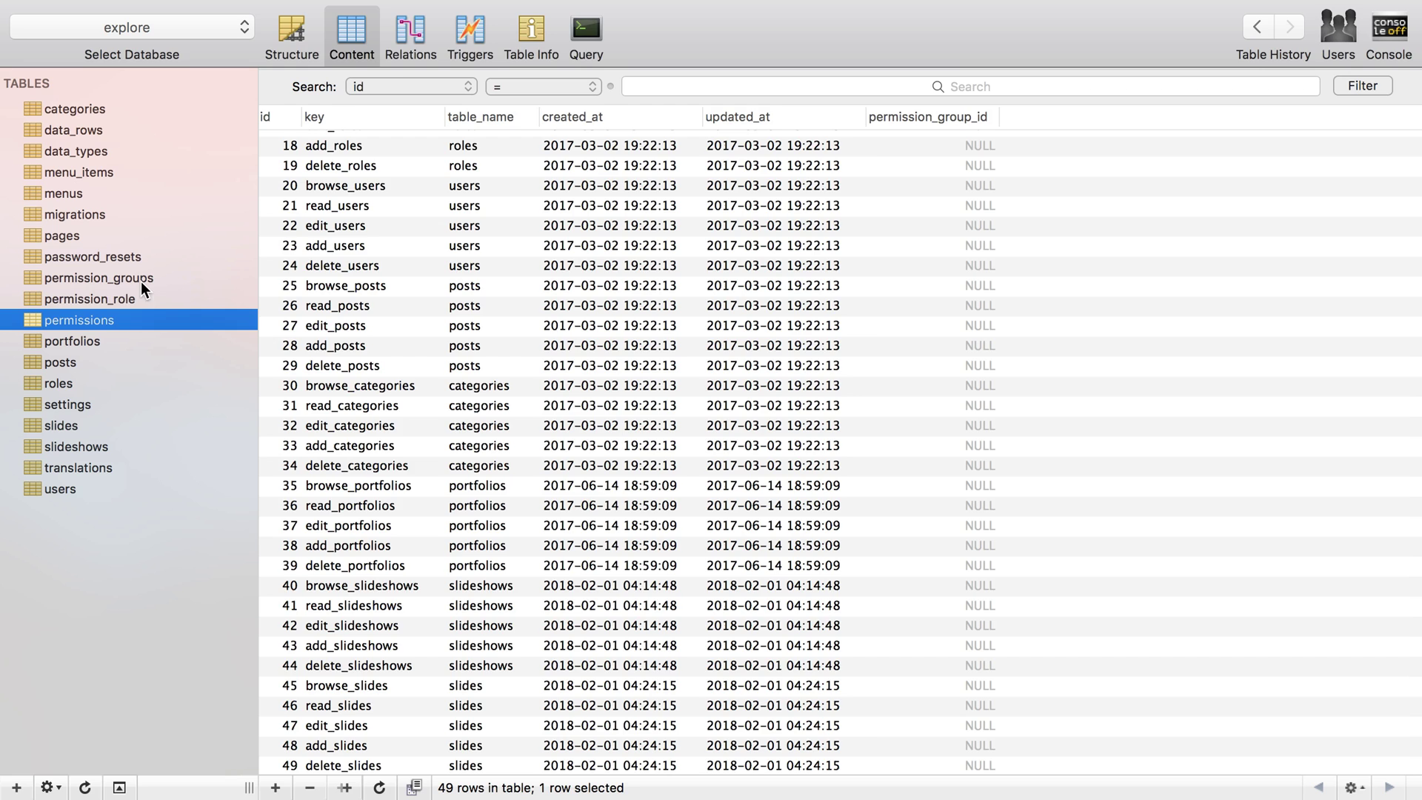
# - Inspect the permission_role, users and permission_groups tables, then return to permissions
pyautogui.click(113, 297)
pyautogui.scroll(-5, 376, 261)
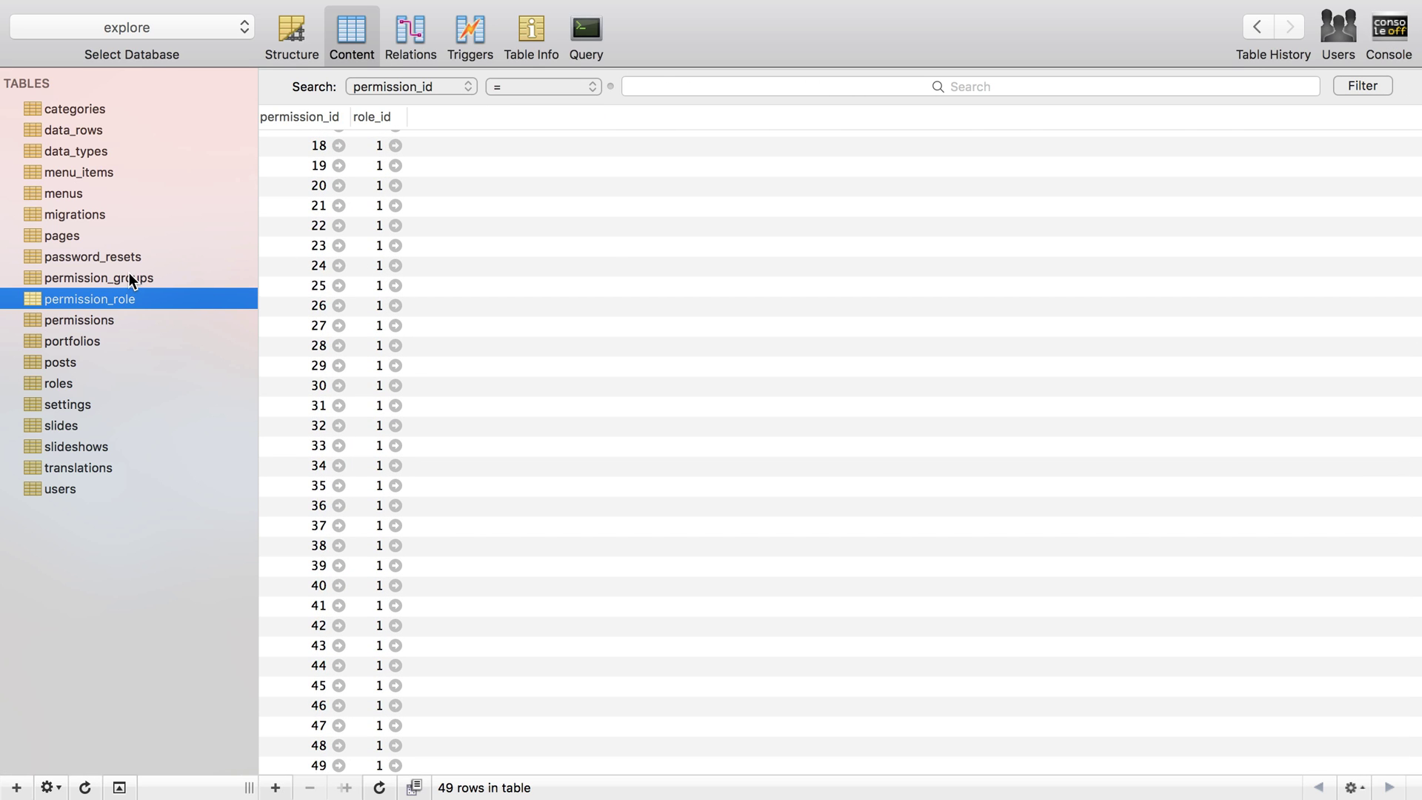
pyautogui.click(118, 490)
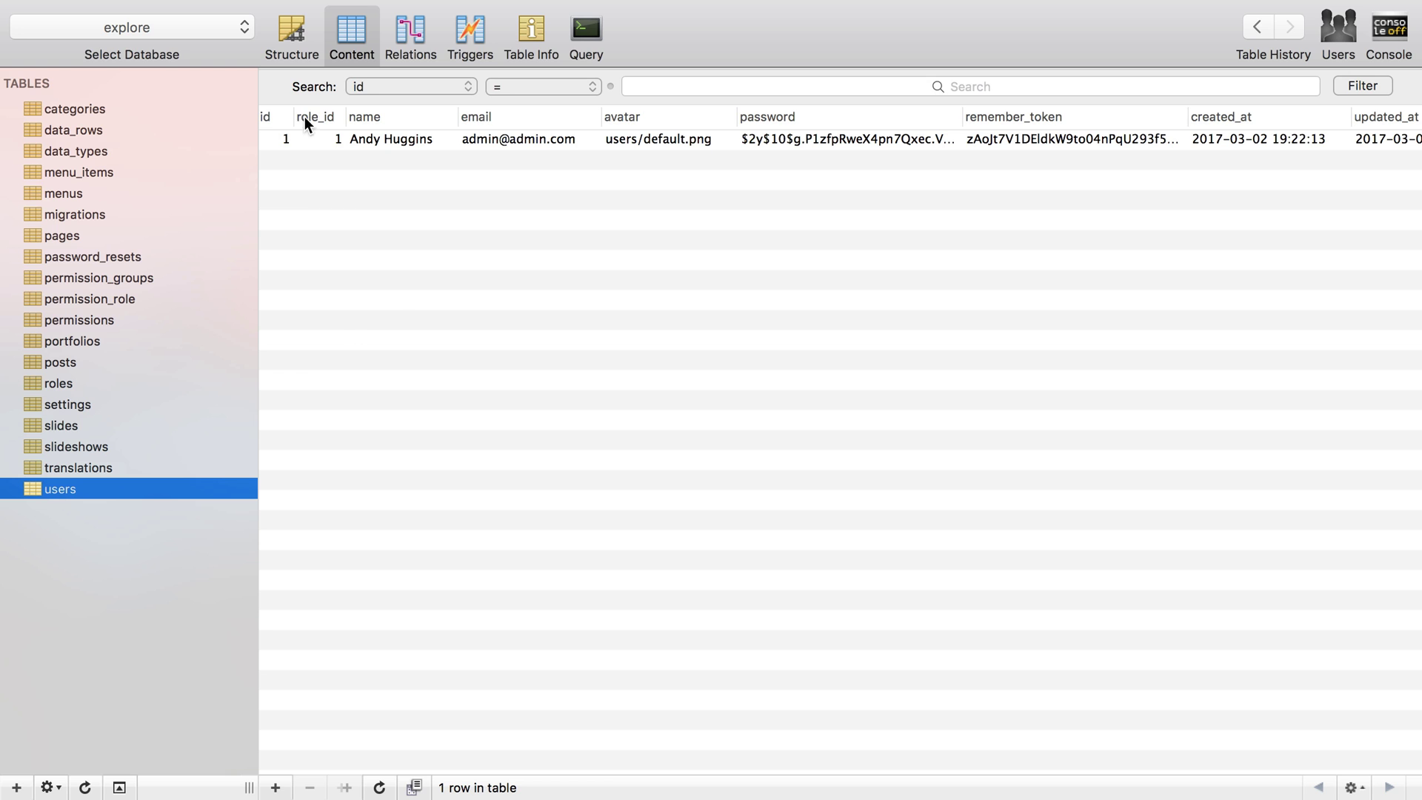
pyautogui.click(110, 277)
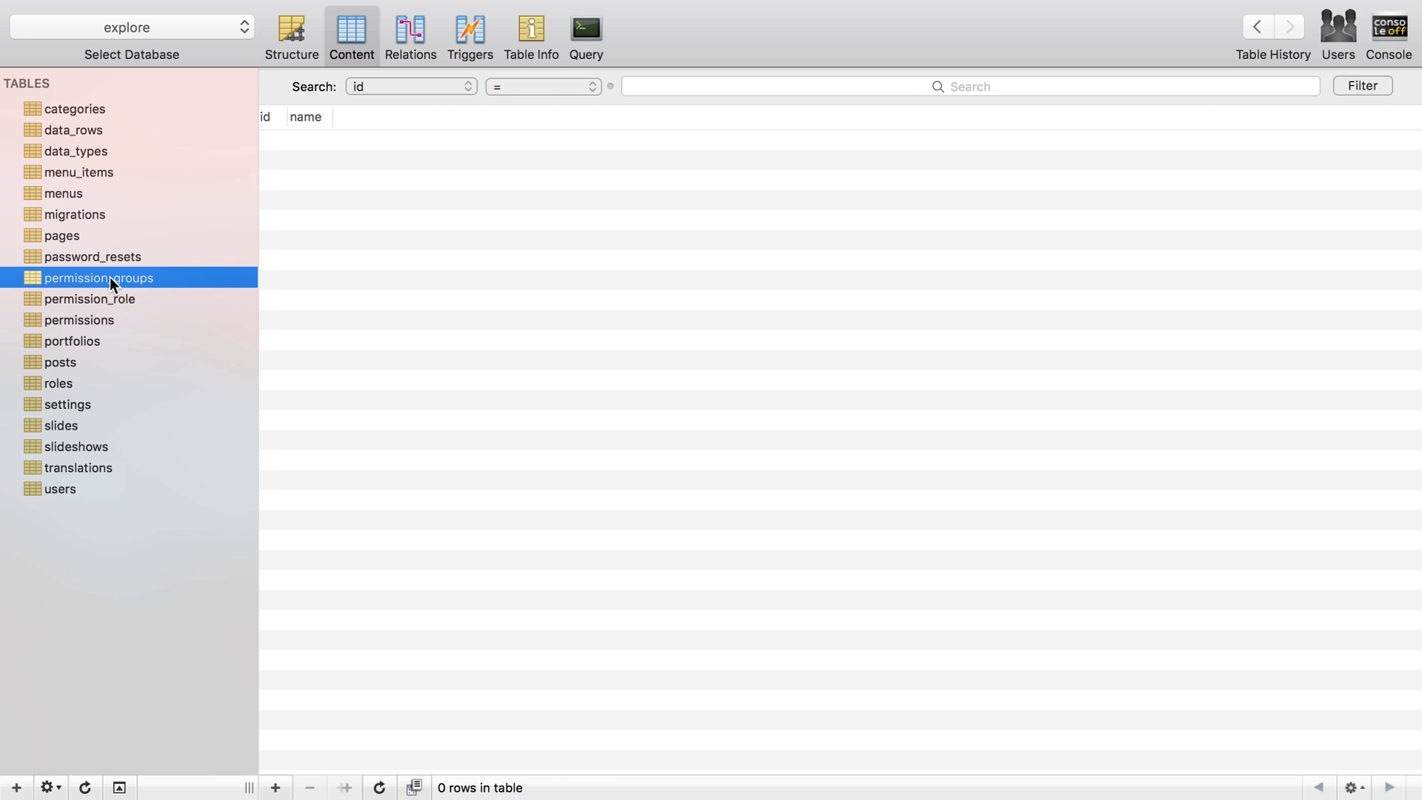
pyautogui.click(109, 298)
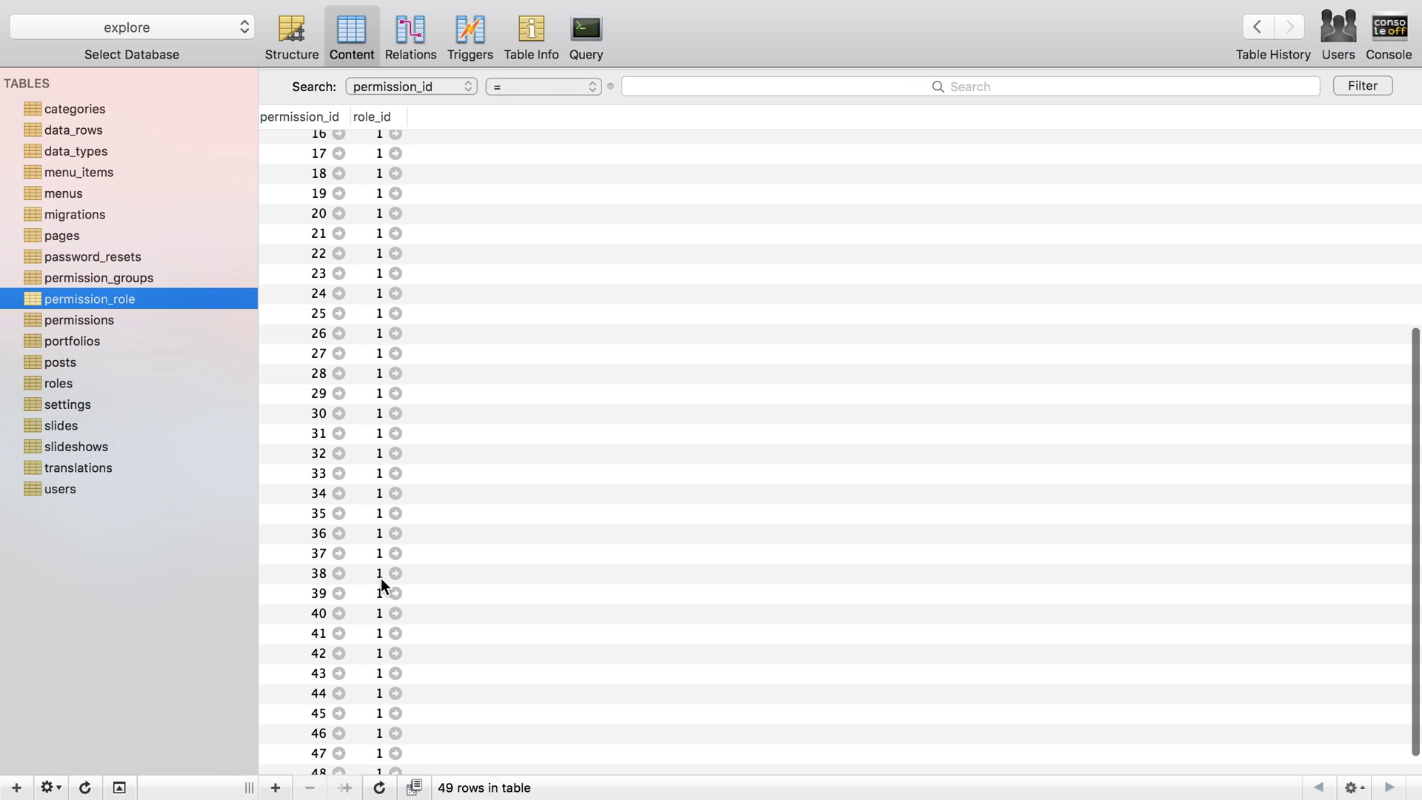
pyautogui.scroll(-2, 380, 577)
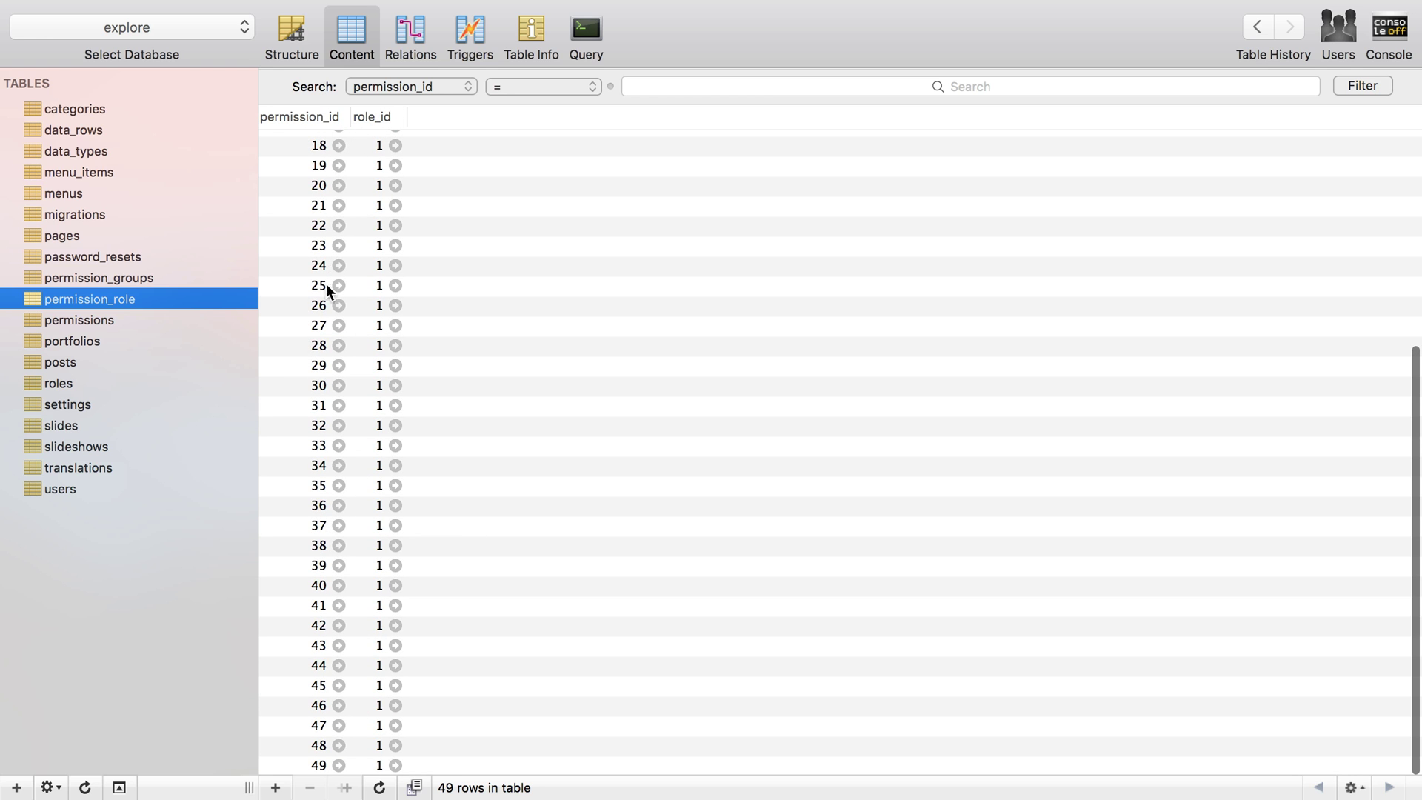
pyautogui.click(118, 319)
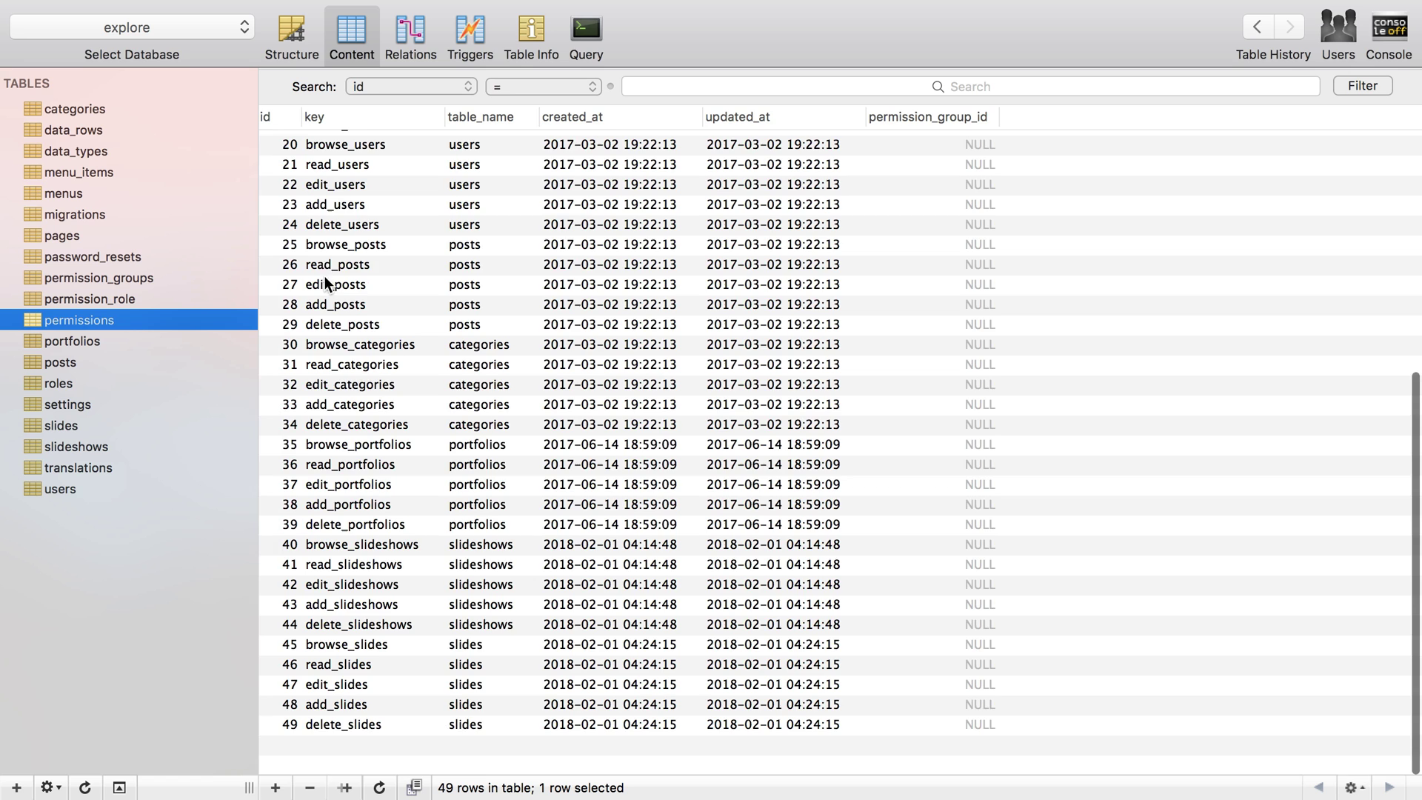
# - In Sublime Text, expand vendor/tcg/voyager/publishable/database/seeds in the sidebar
pyautogui.press('super+Tab')
pyautogui.press('super+Tab')
pyautogui.press('super+Tab')
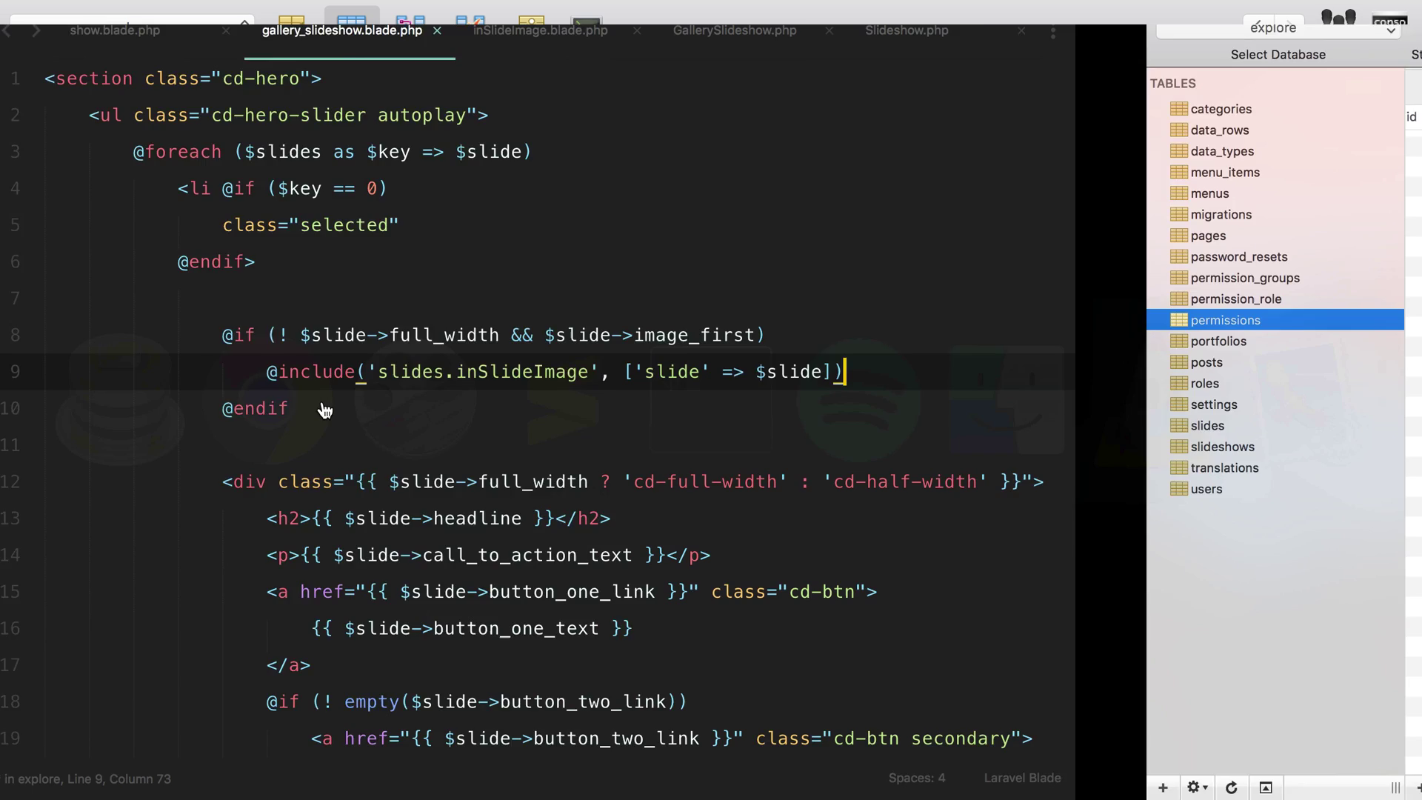
pyautogui.scroll(-15, 138, 561)
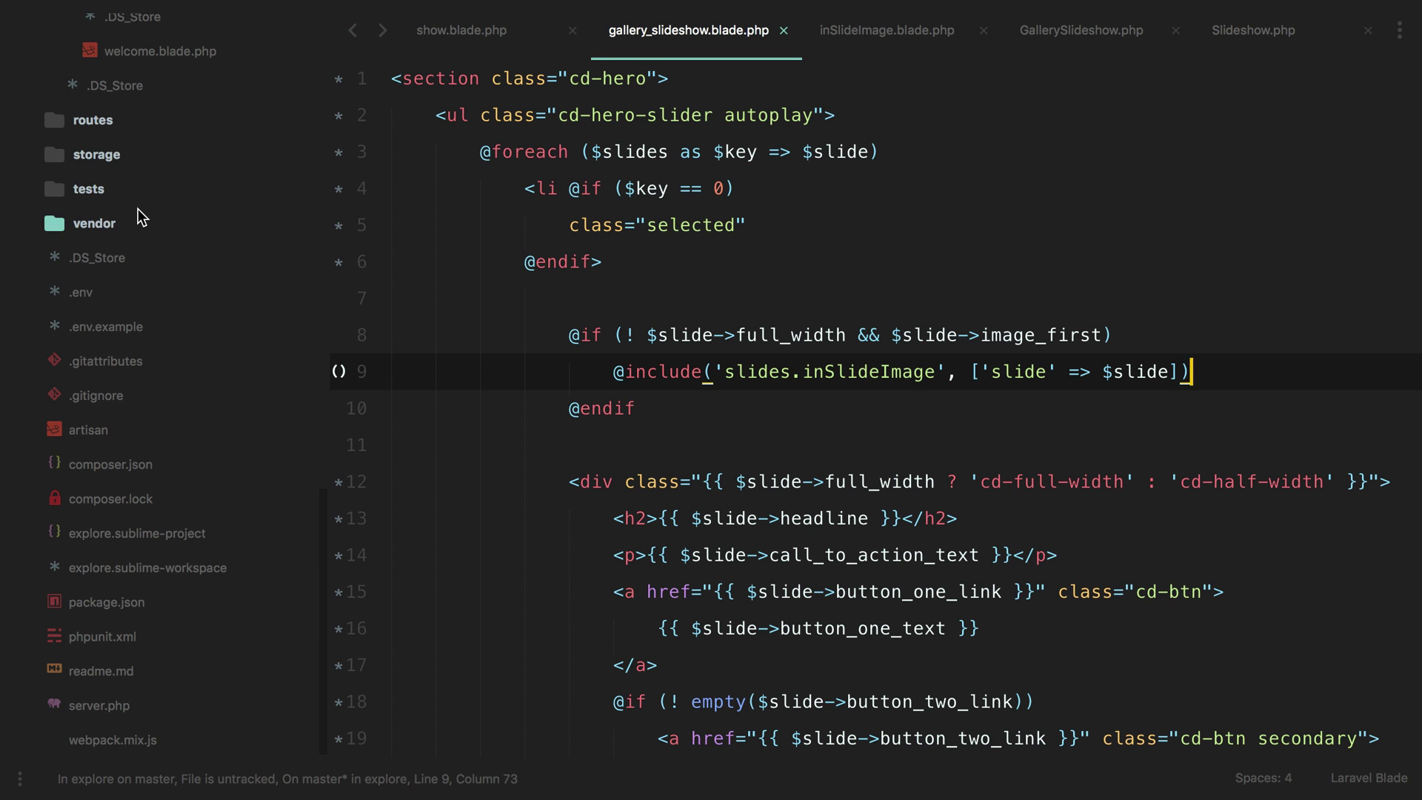
pyautogui.scroll(-10, 198, 492)
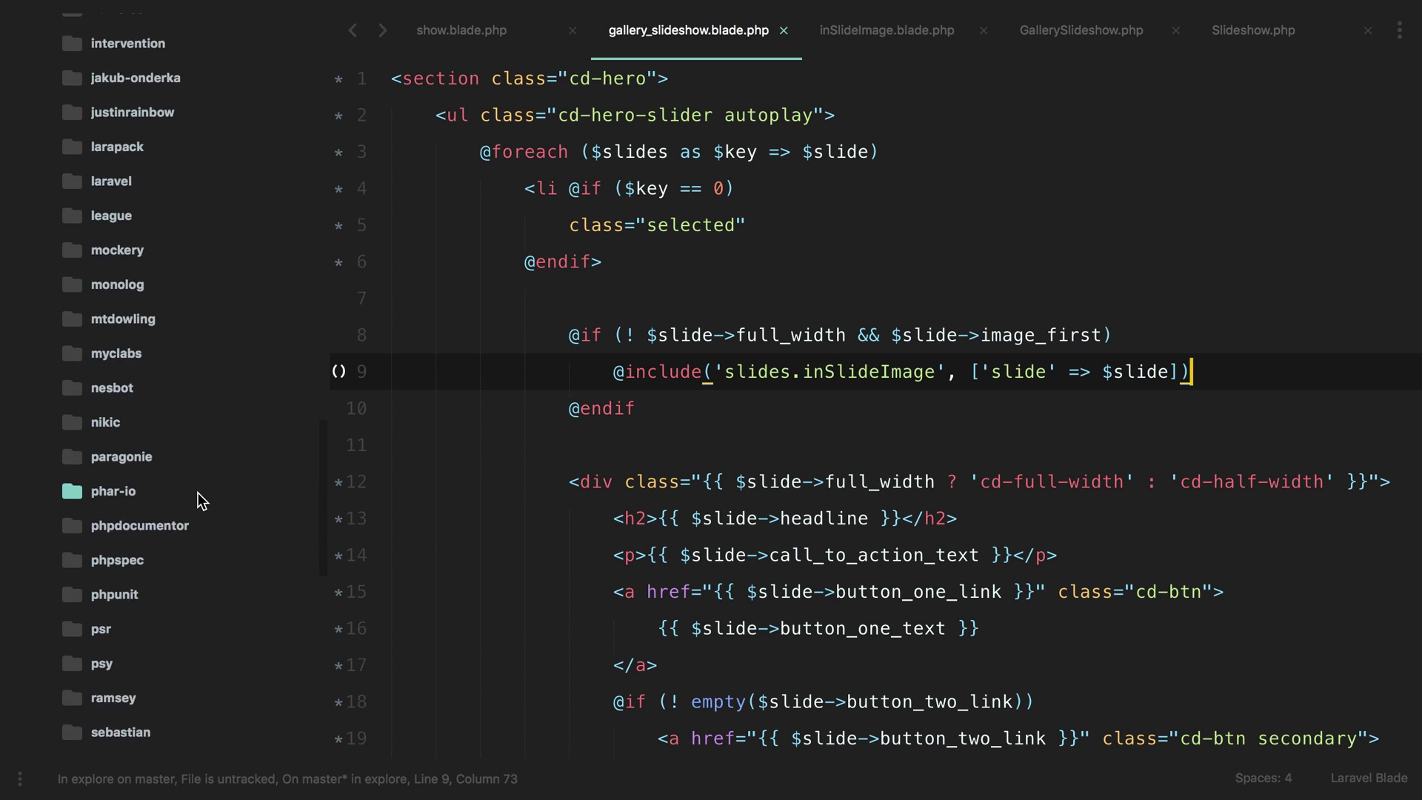
pyautogui.click(147, 243)
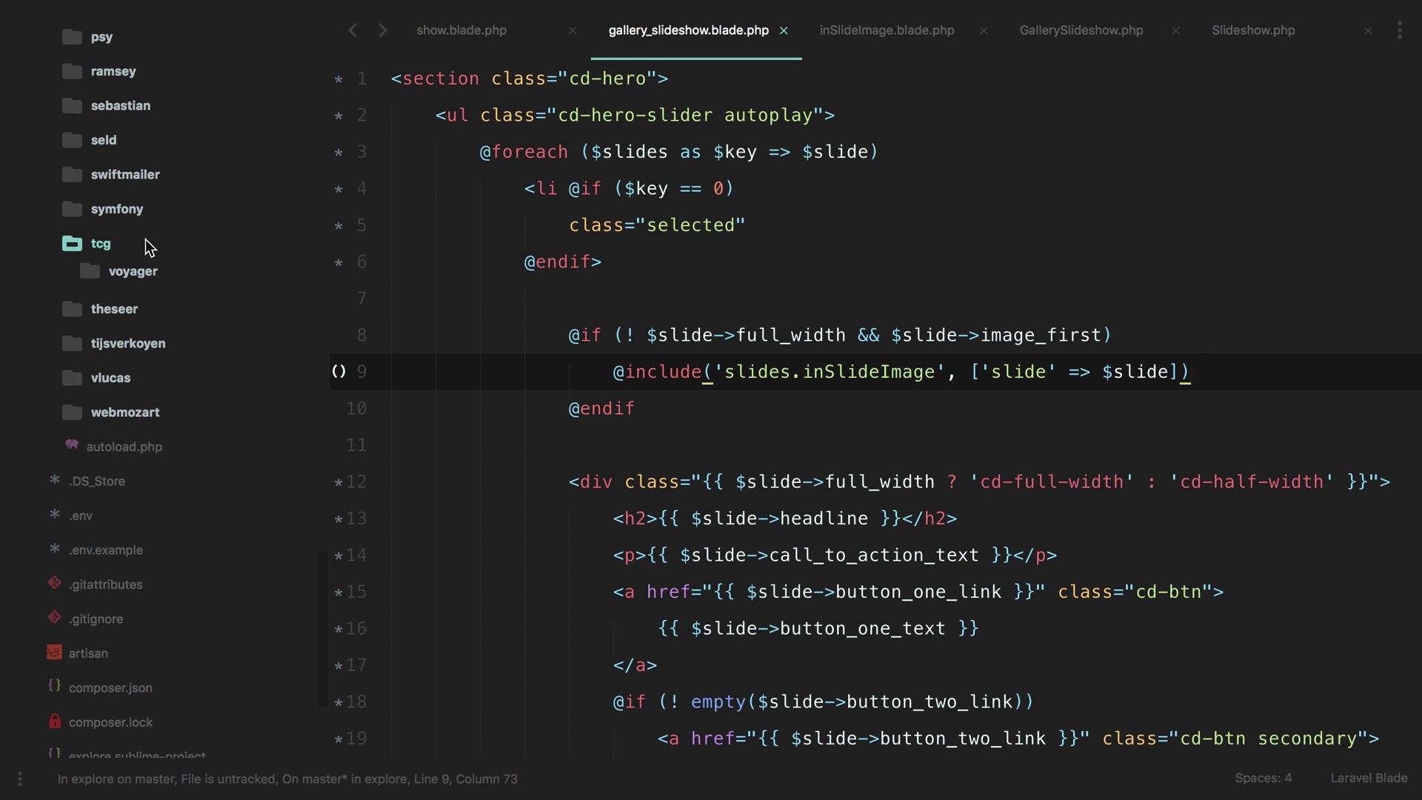
pyautogui.click(151, 310)
pyautogui.click(152, 279)
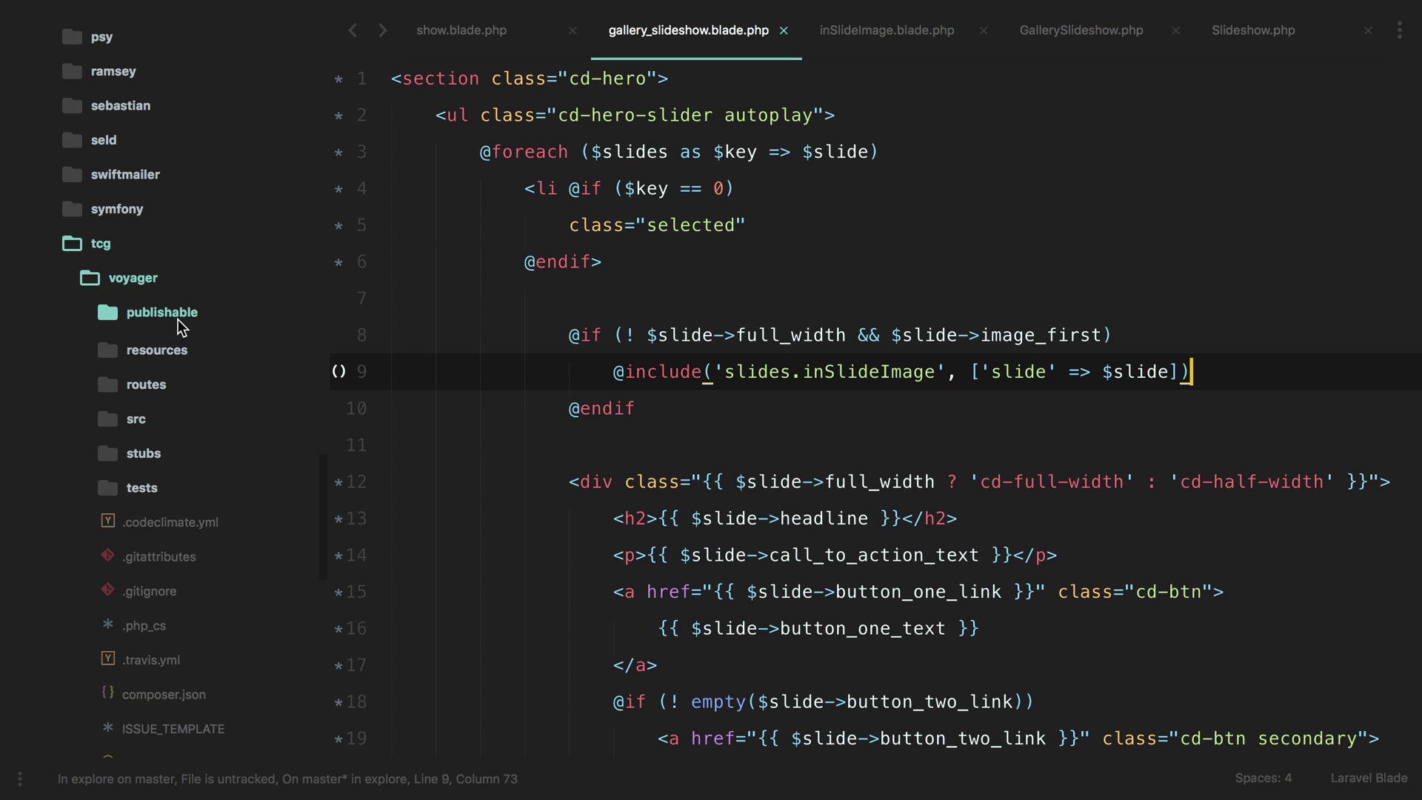
pyautogui.click(178, 316)
pyautogui.click(190, 415)
pyautogui.click(191, 482)
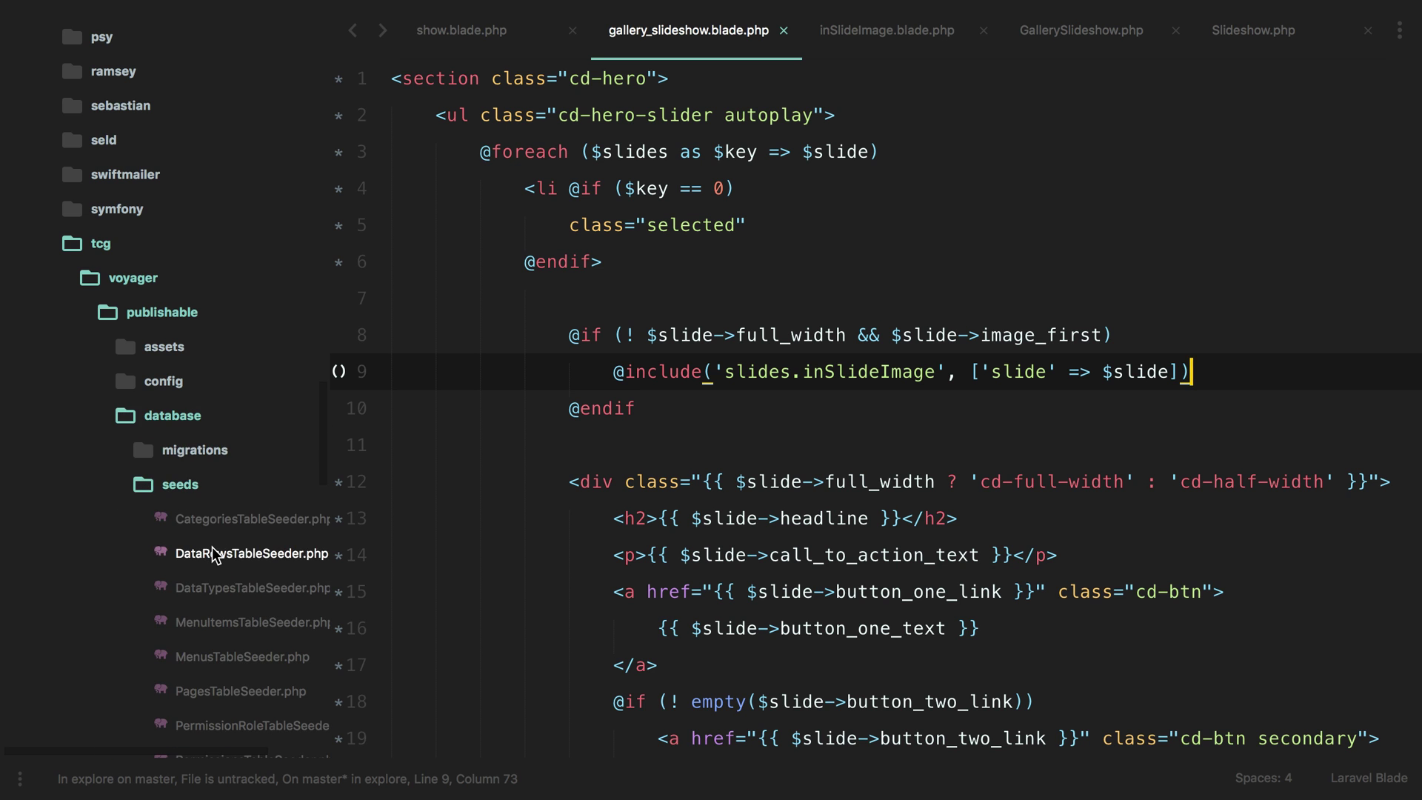
# - Open PermissionsTableSeeder.php and locate browse_compass in its $keys array
pyautogui.scroll(-5, 212, 548)
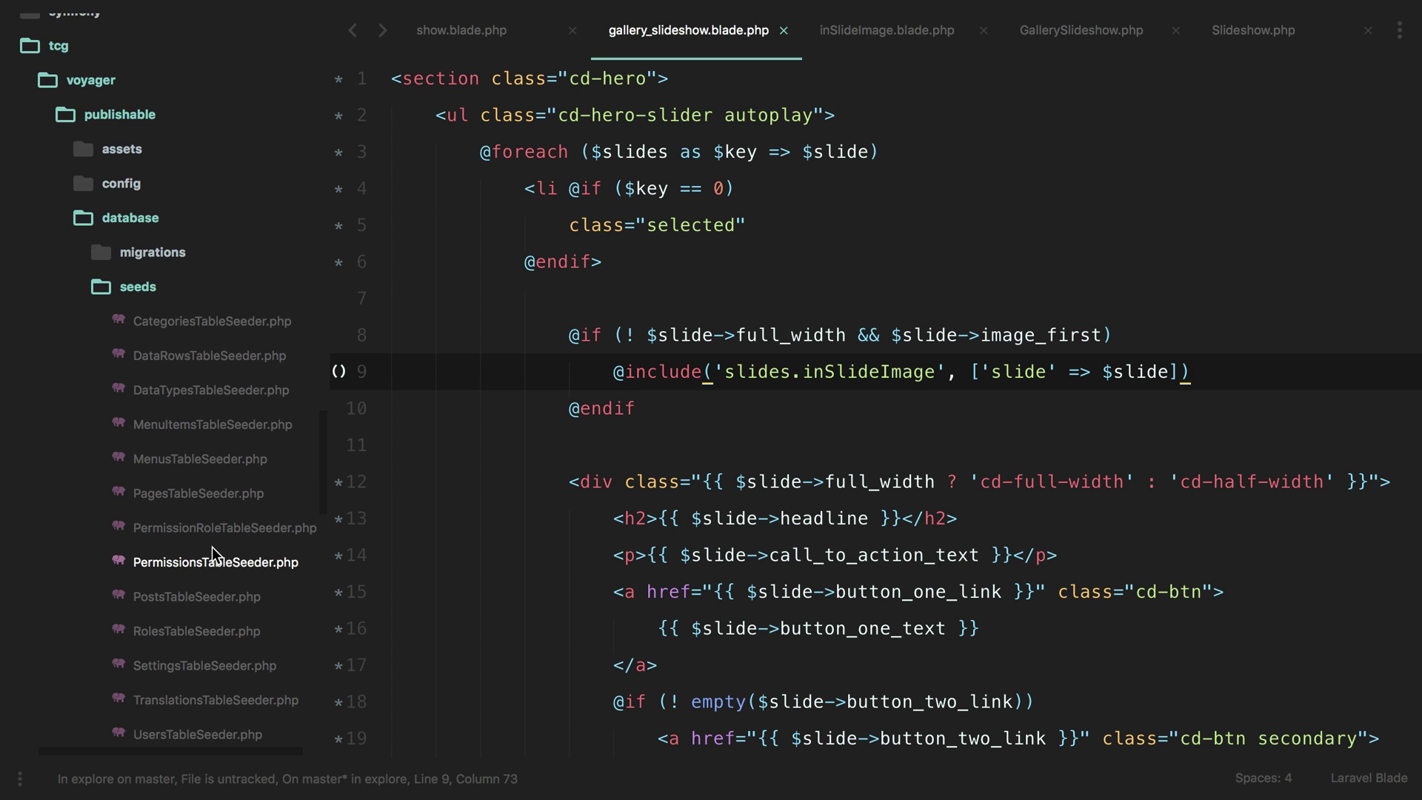
pyautogui.click(137, 237)
pyautogui.hscroll(3, 136, 233)
pyautogui.hscroll(-5, 100, 238)
pyautogui.click(99, 238)
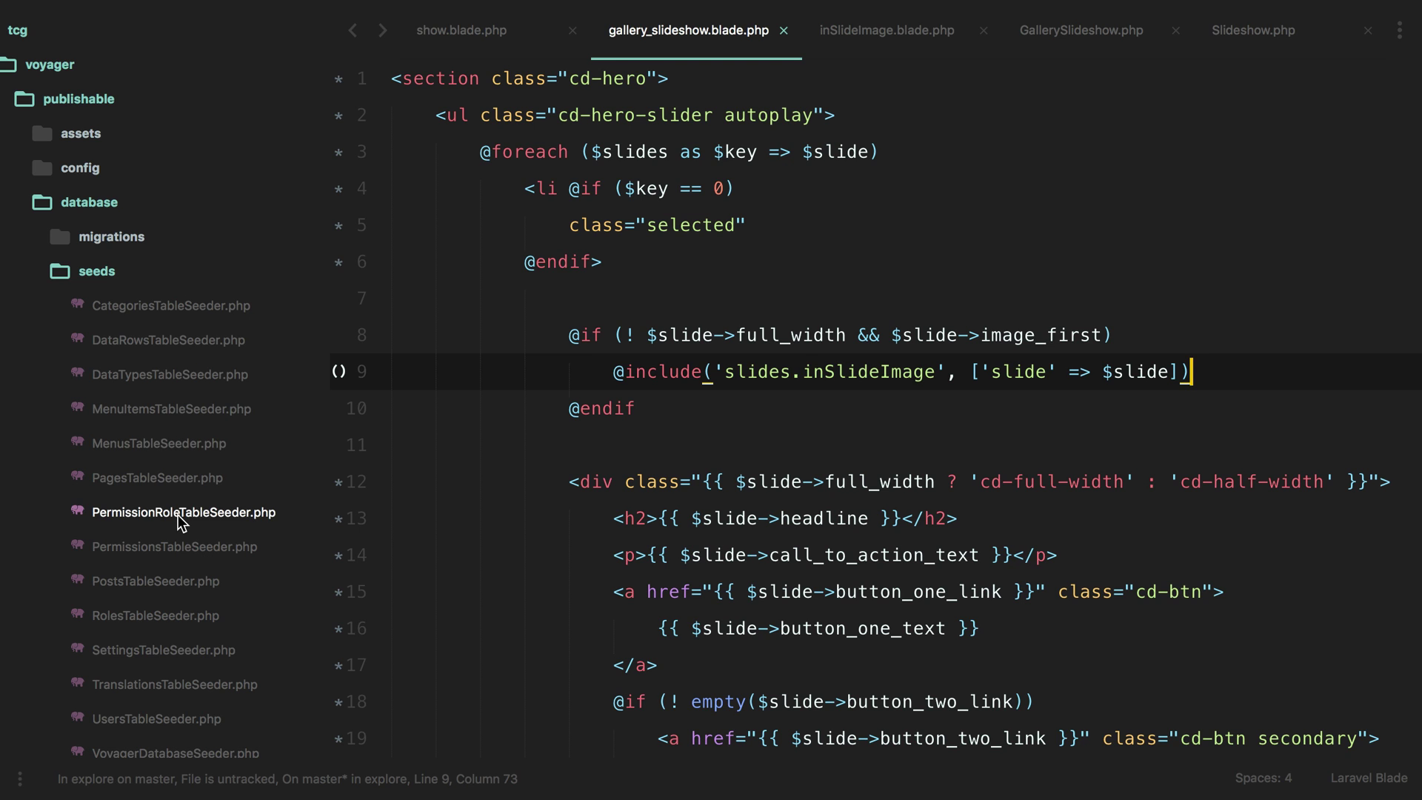
pyautogui.click(176, 545)
pyautogui.scroll(-5, 542, 526)
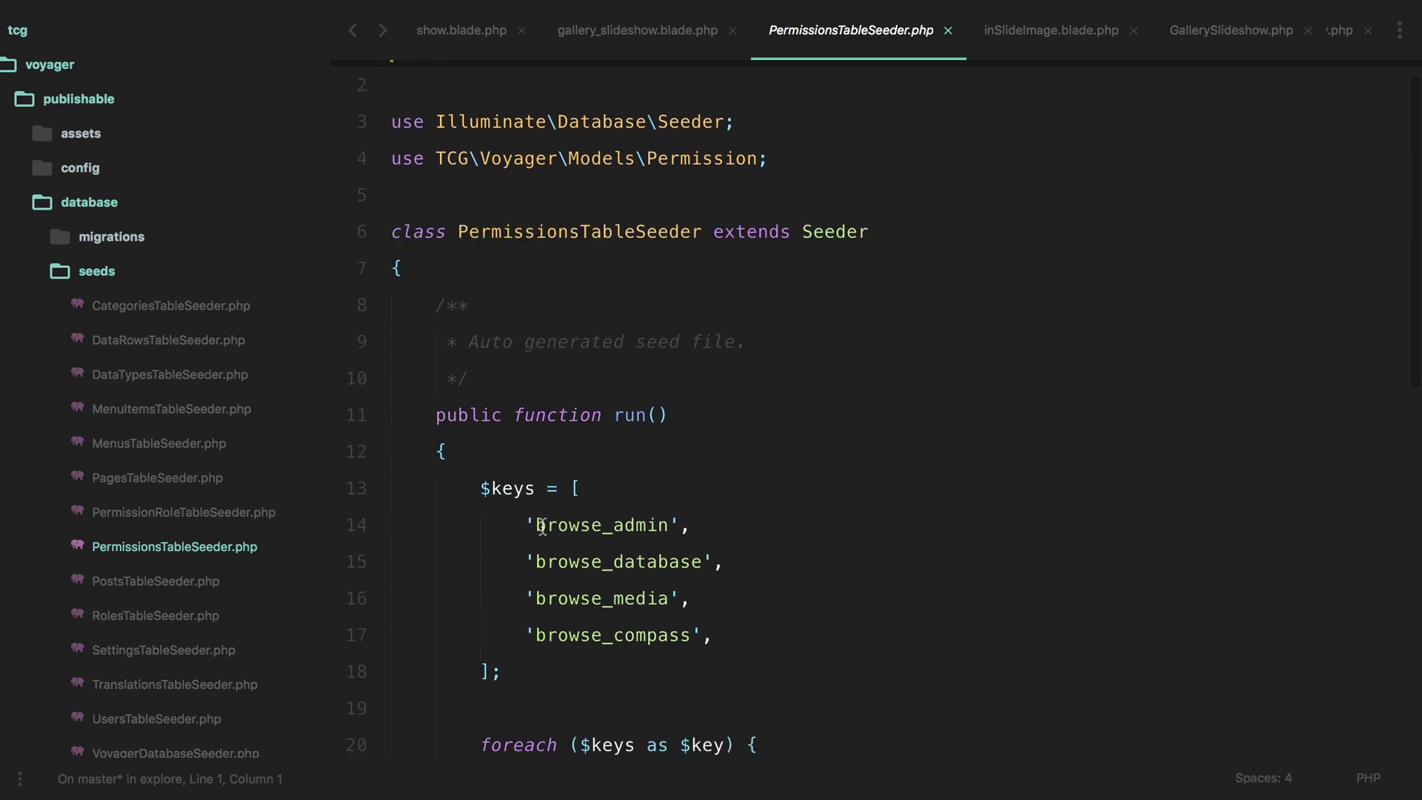
pyautogui.scroll(-5, 593, 575)
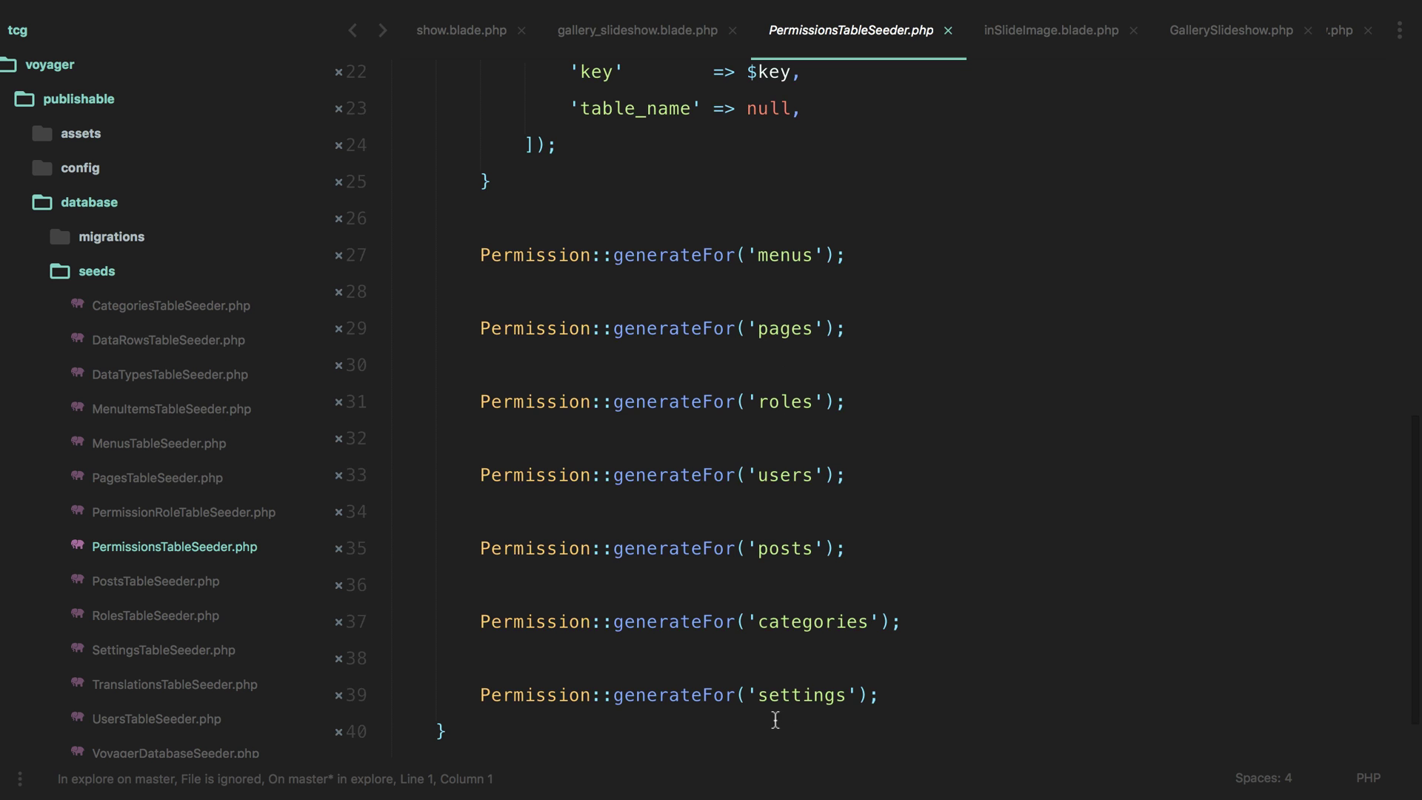
pyautogui.scroll(6, 620, 413)
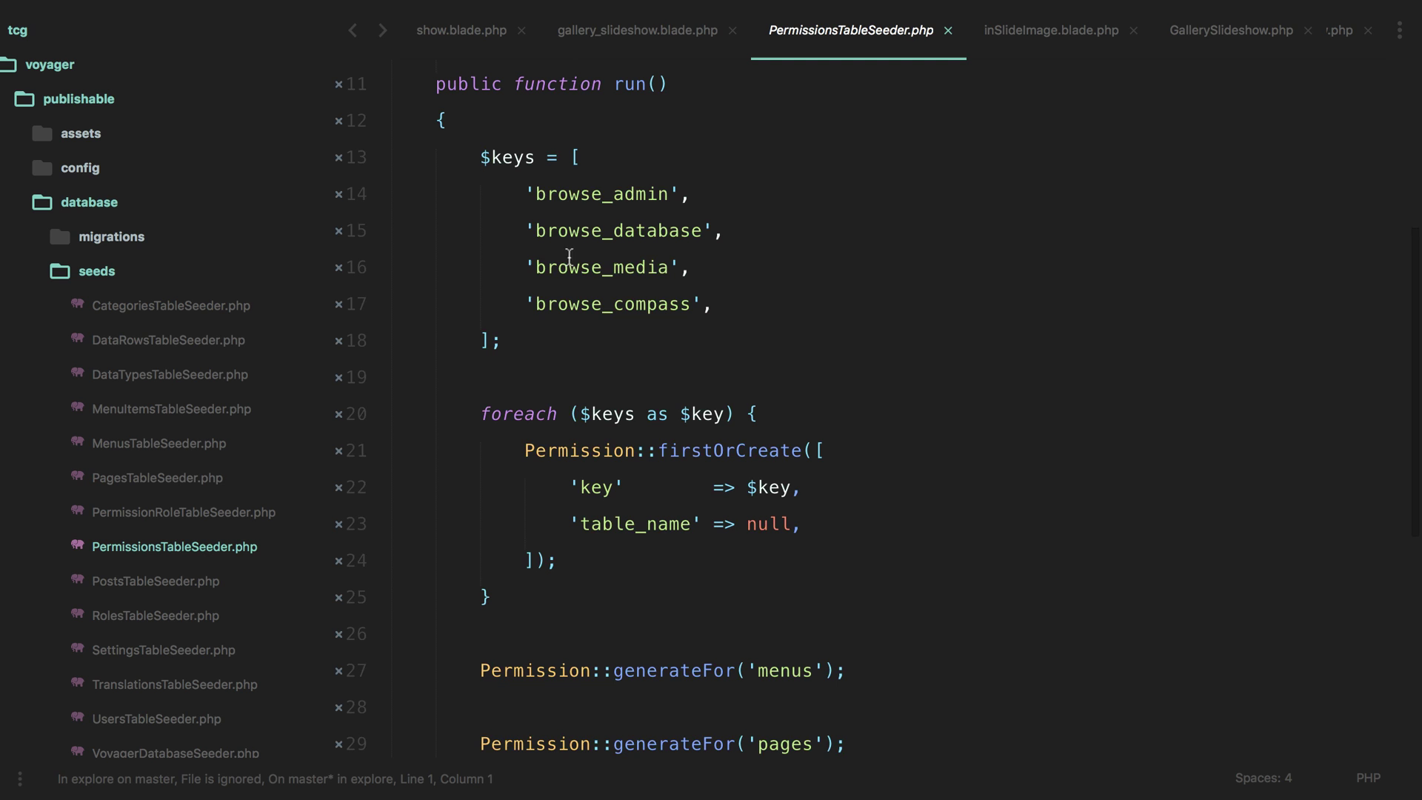
# - Add a permissions row with key browse_compass and NOW() for created_at and updated_at
pyautogui.press('super+Tab')
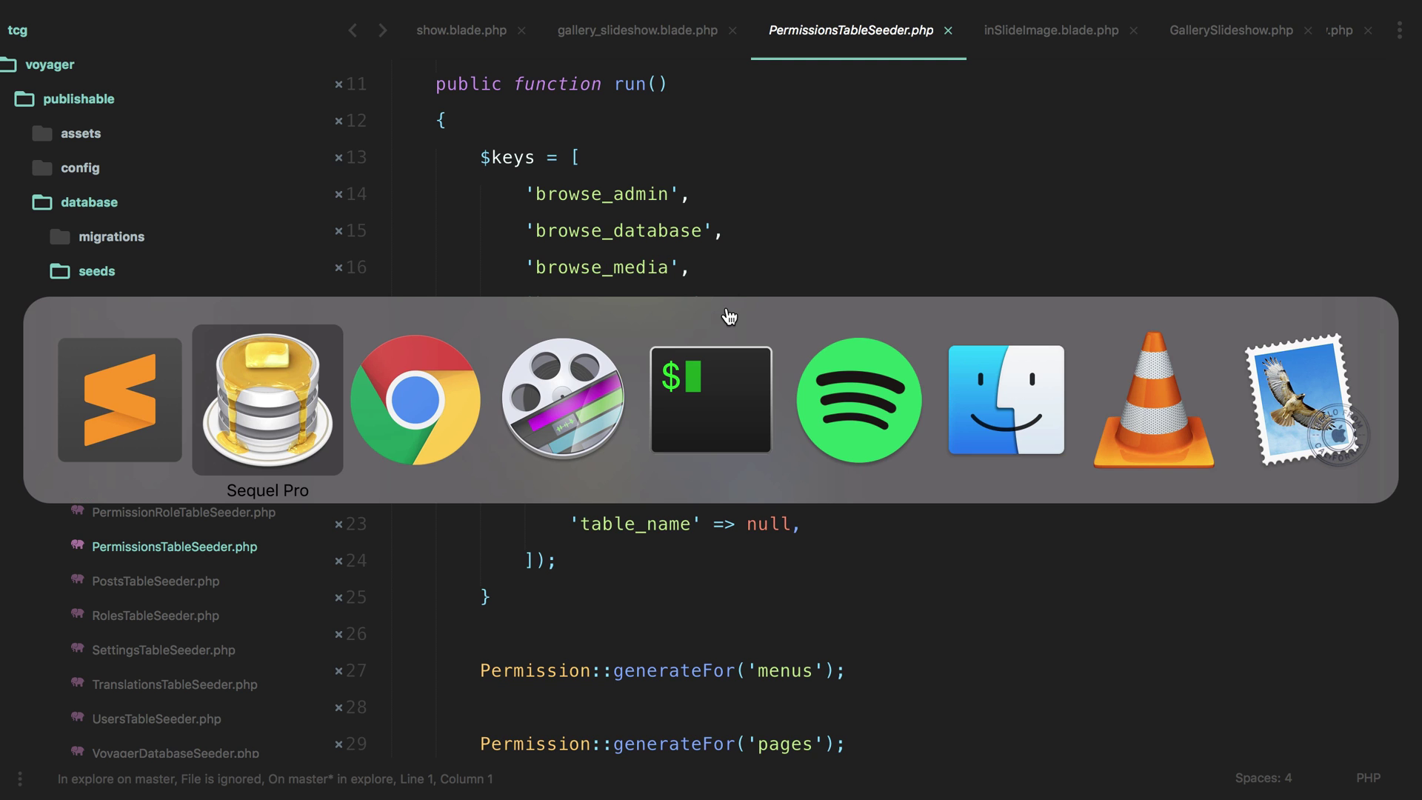
pyautogui.scroll(10, 370, 264)
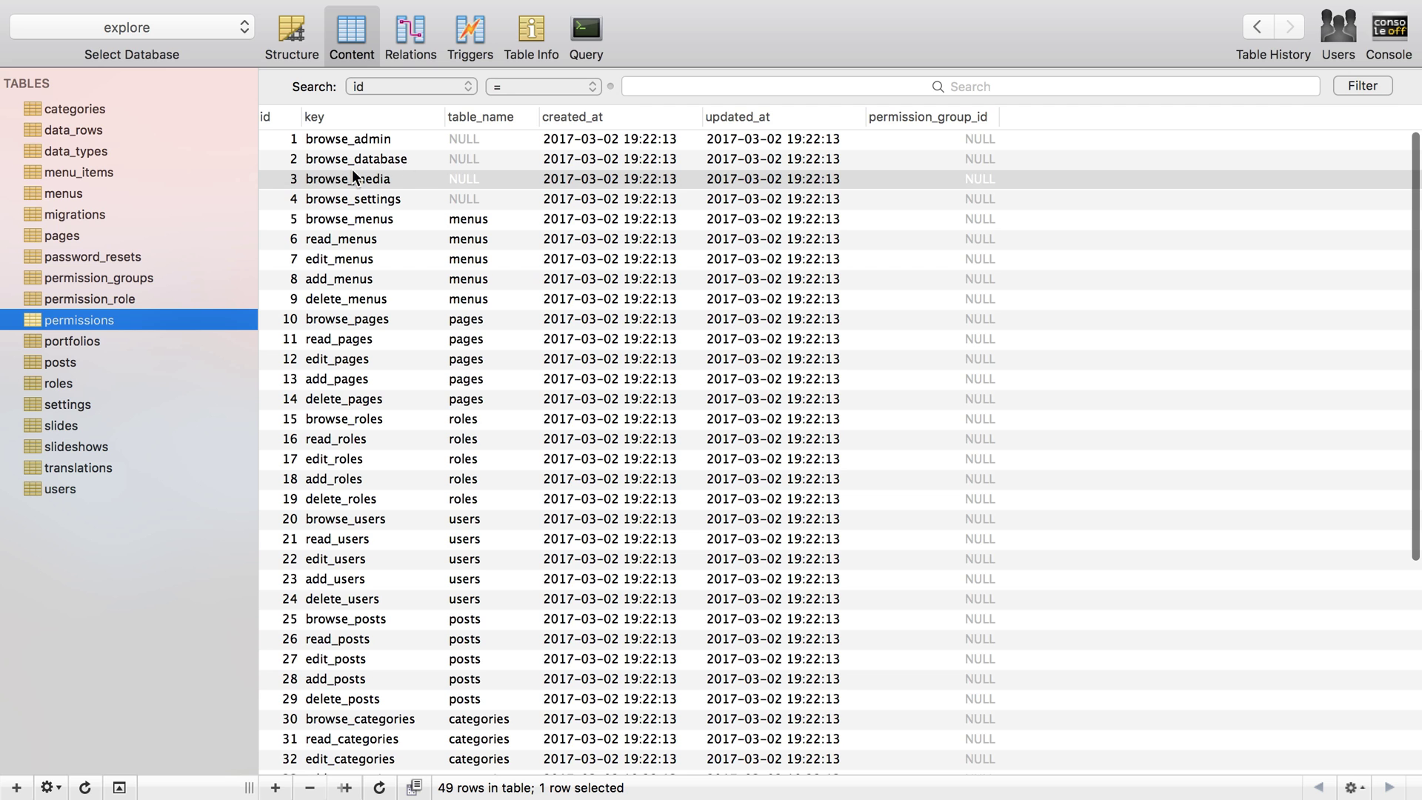
pyautogui.scroll(-5, 384, 408)
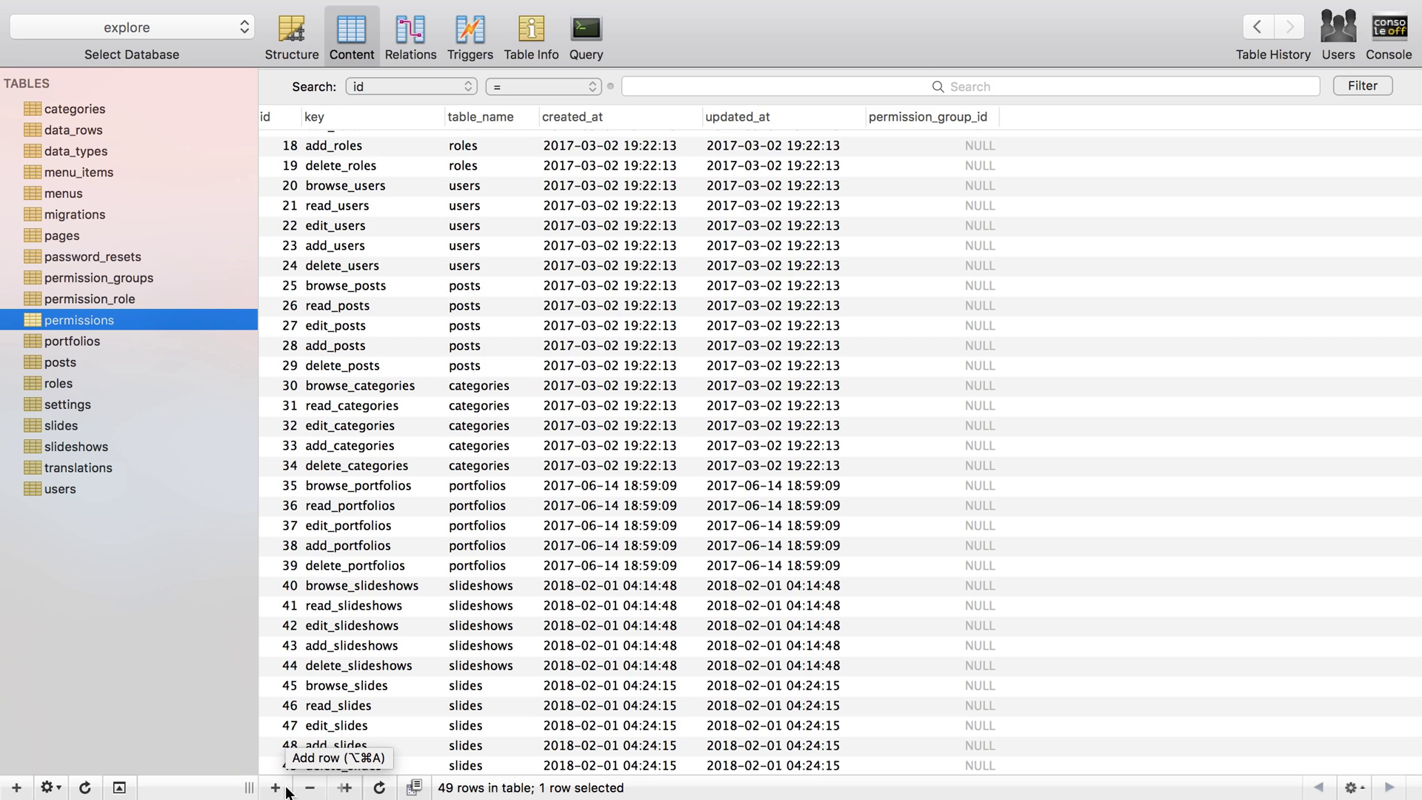
pyautogui.click(276, 787)
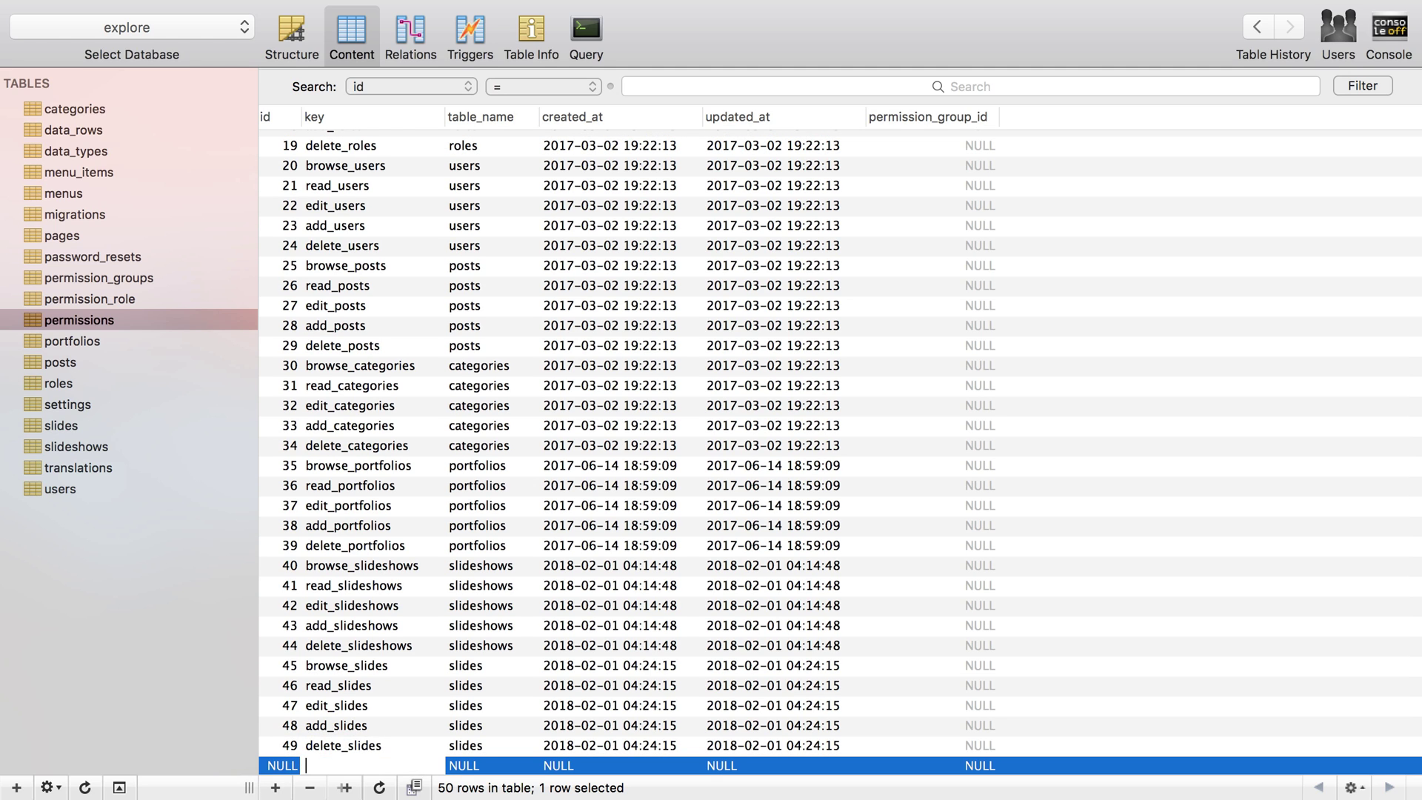
pyautogui.write('brows')
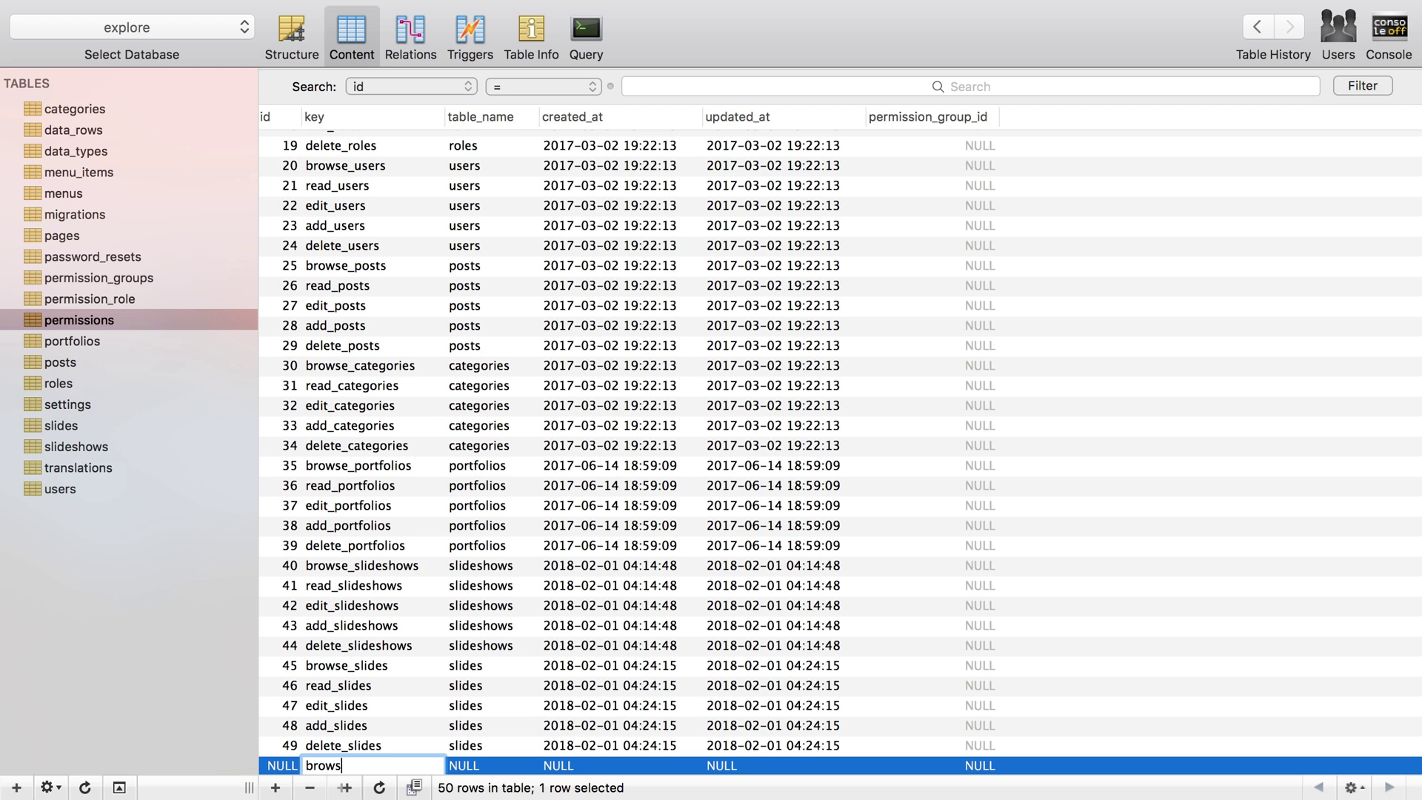
pyautogui.write('e_compass')
pyautogui.press('Tab')
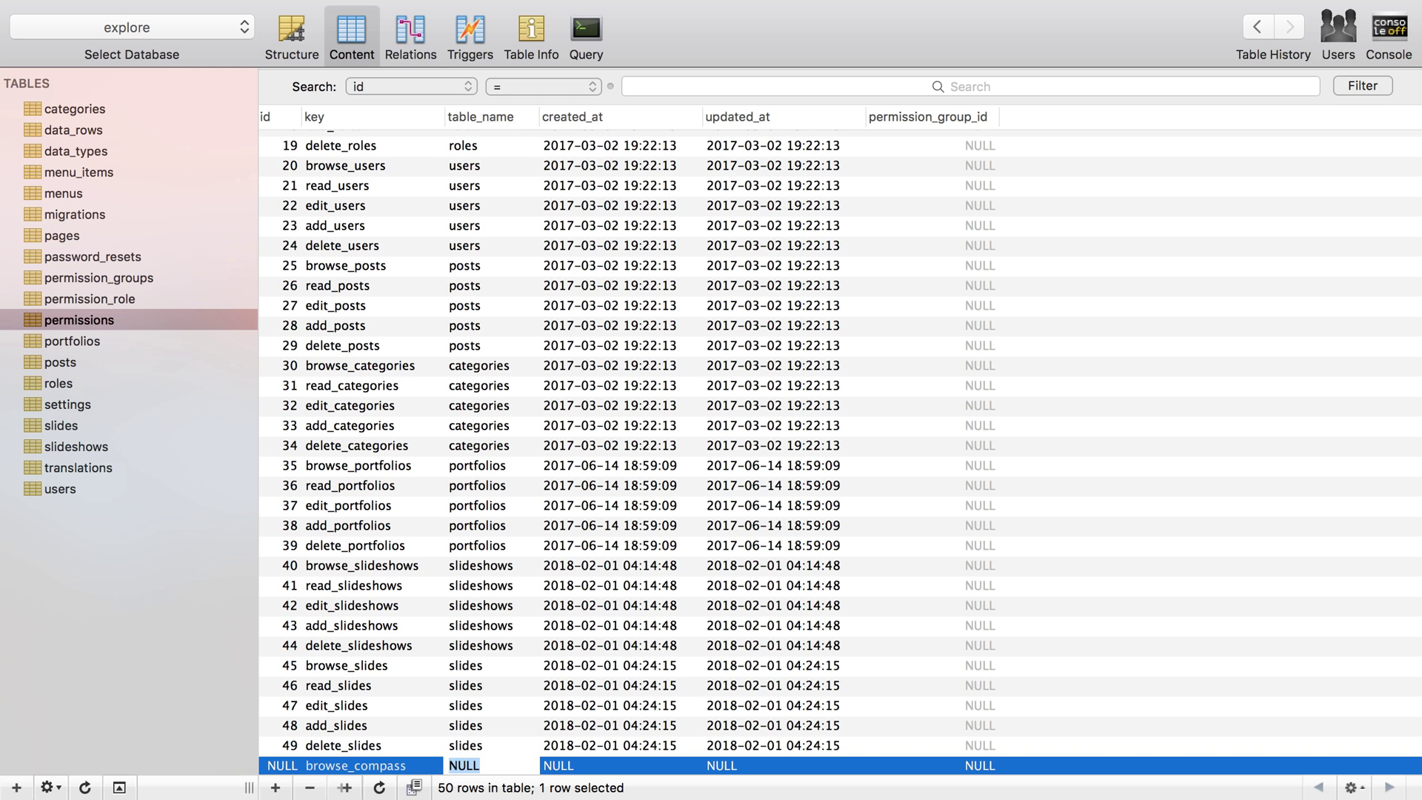
pyautogui.scroll(15, 352, 611)
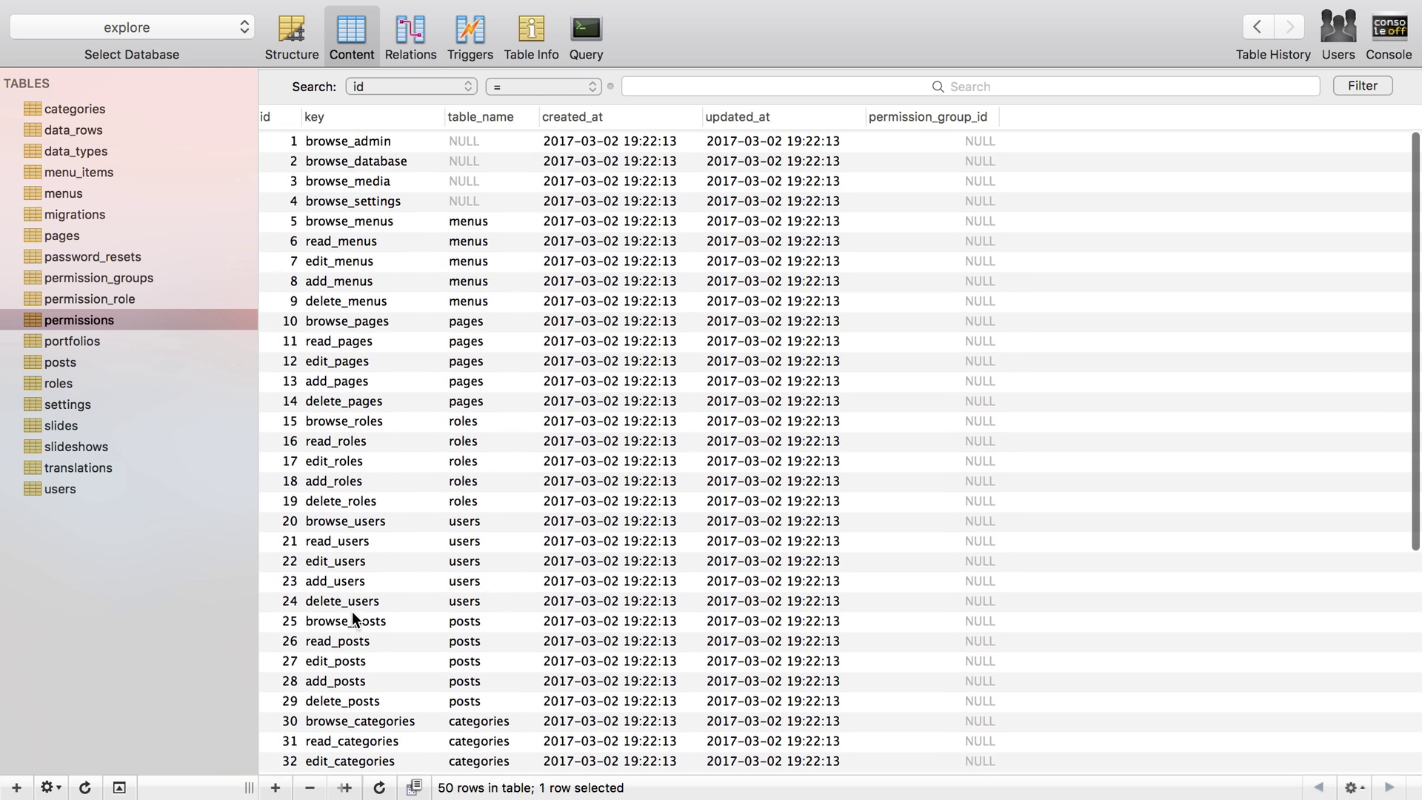
pyautogui.scroll(-10, 509, 278)
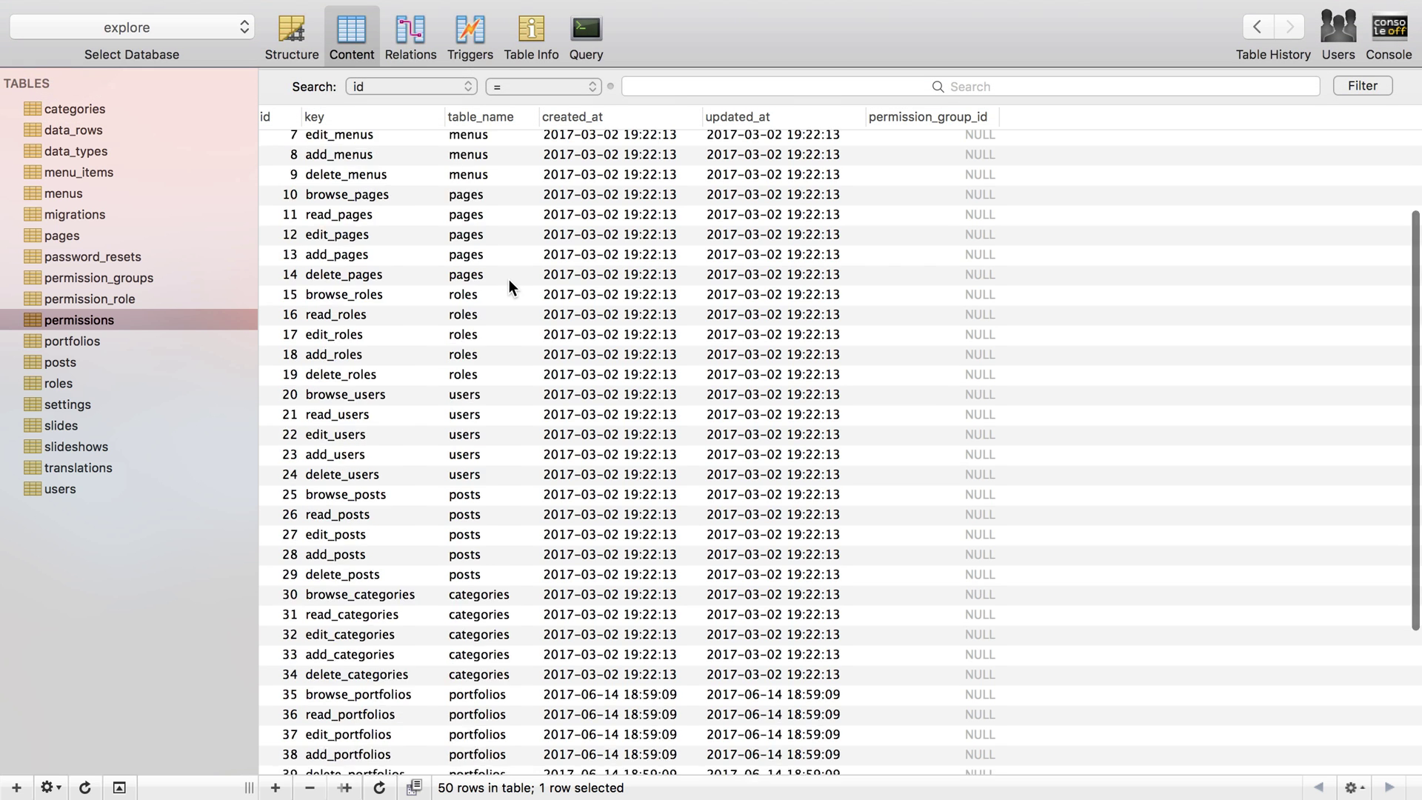
pyautogui.write('NOW()')
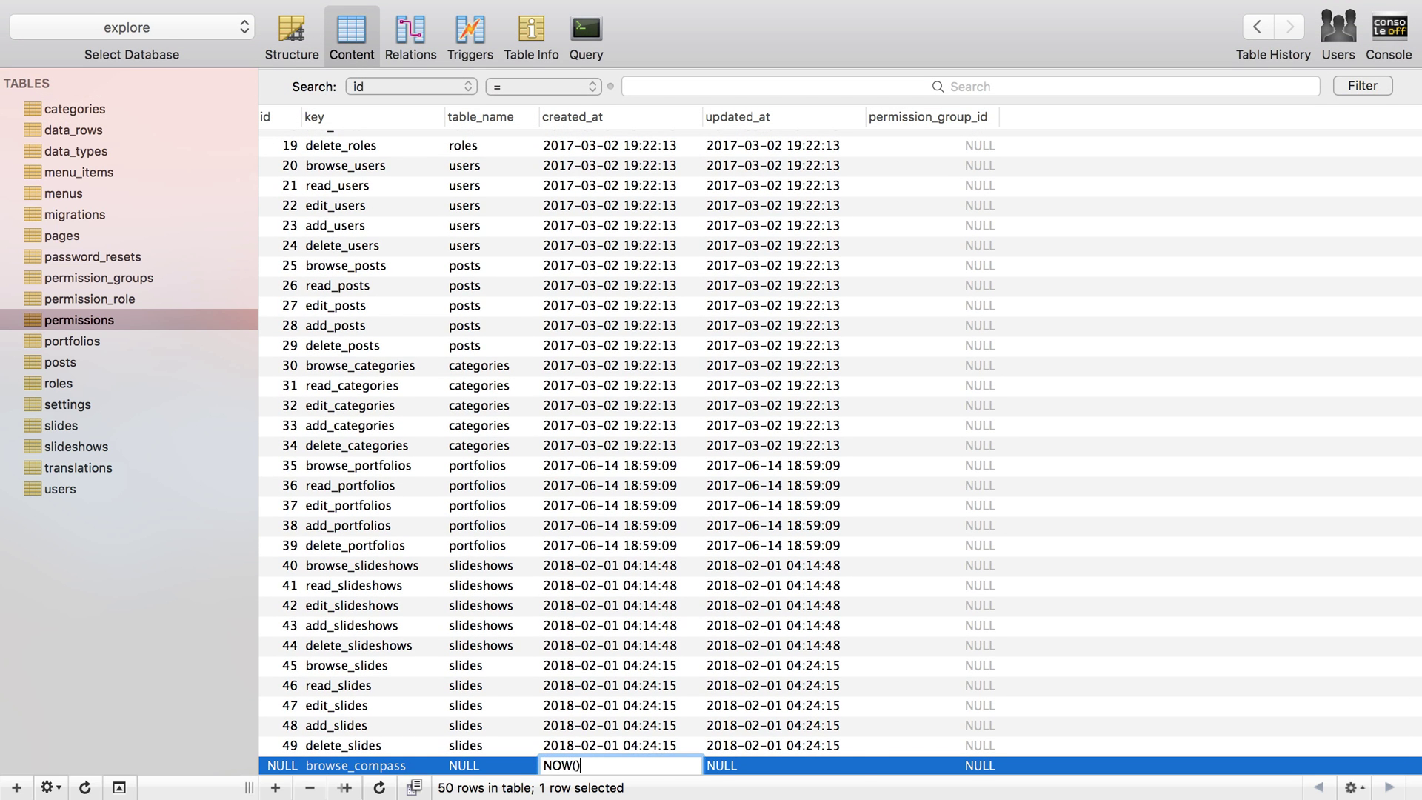
pyautogui.press('Tab')
pyautogui.write('NOW()')
pyautogui.press('Return')
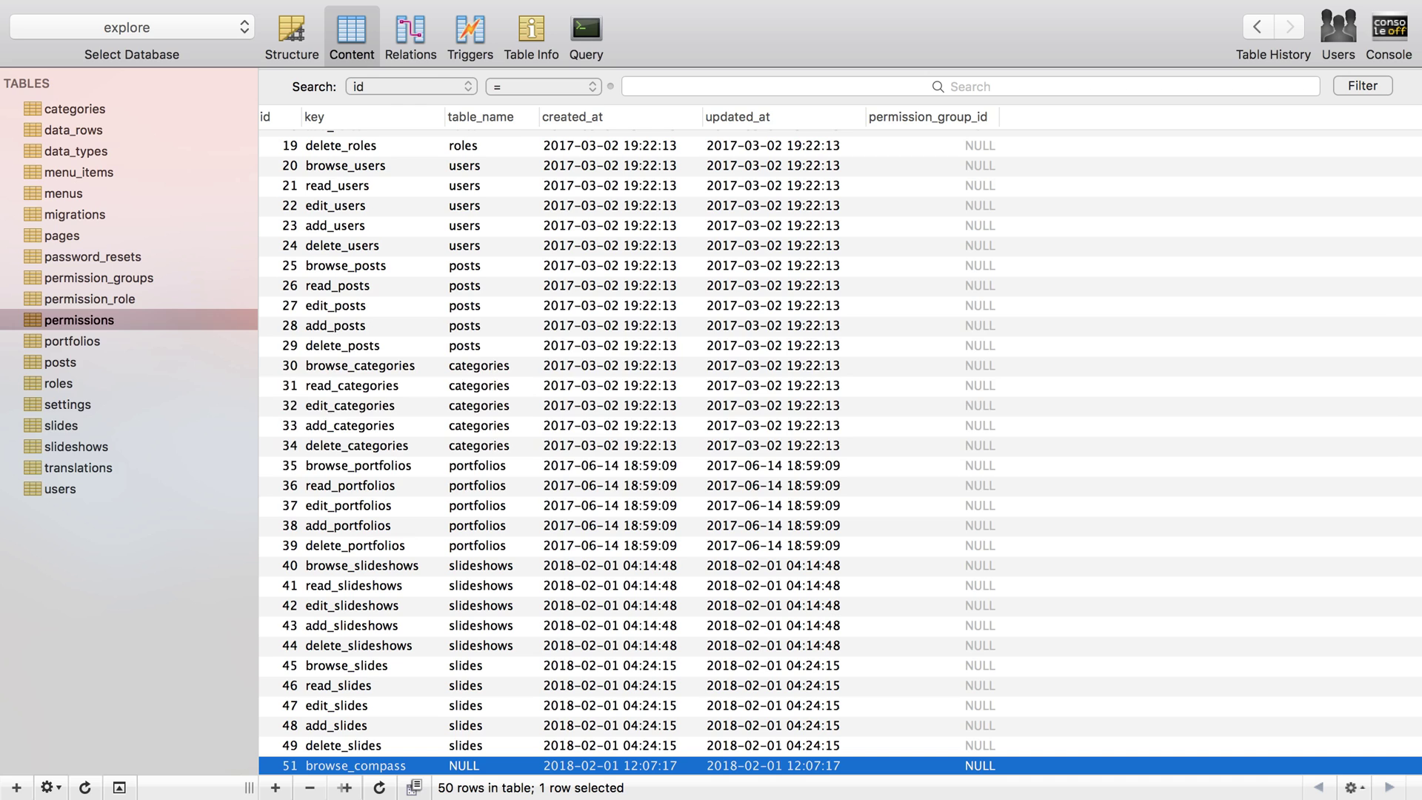
pyautogui.press('super+Tab')
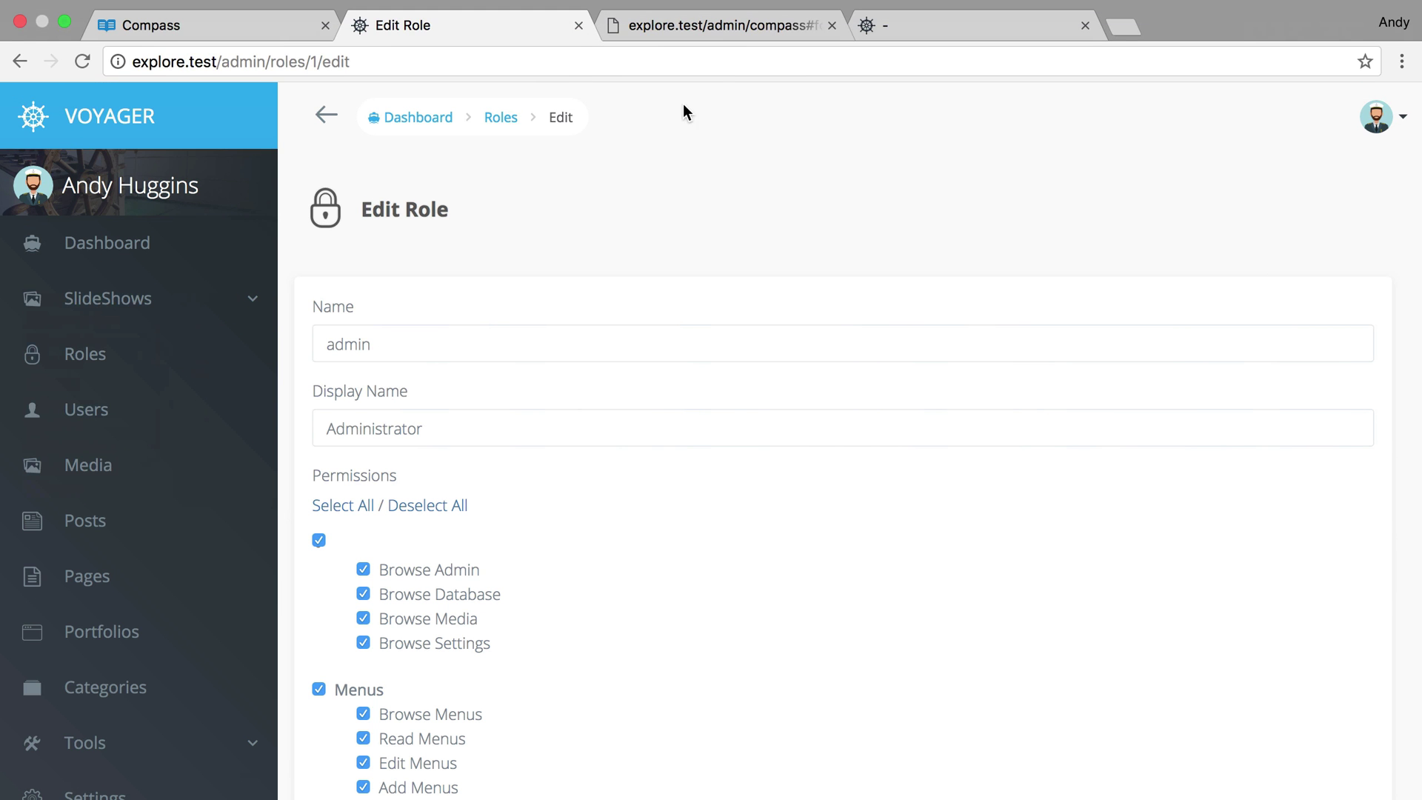
# - Reload the Compass tab and check its browse_compass UnauthorizedHttpException
pyautogui.click(715, 25)
pyautogui.press('super+r')
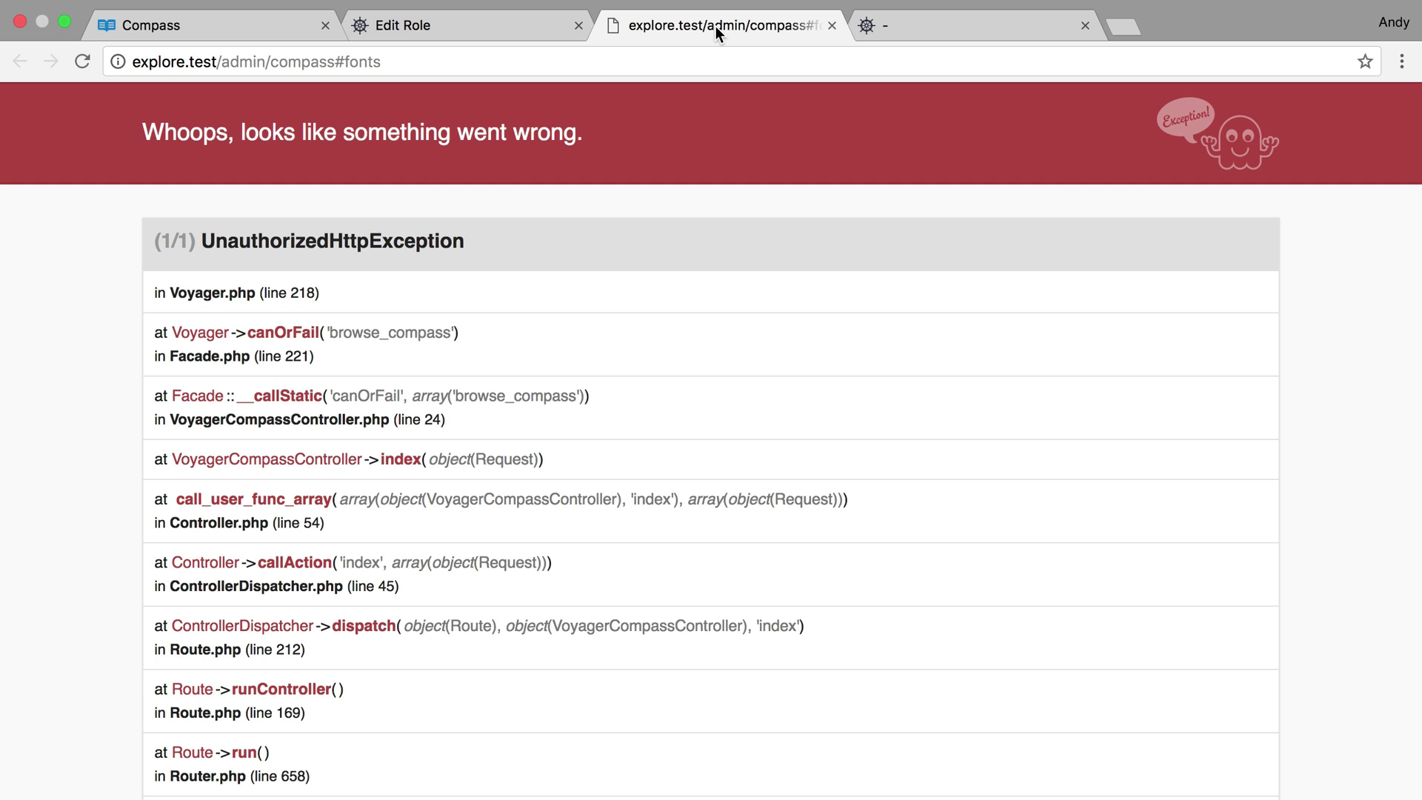
pyautogui.moveTo(331, 329); pyautogui.dragTo(453, 325)
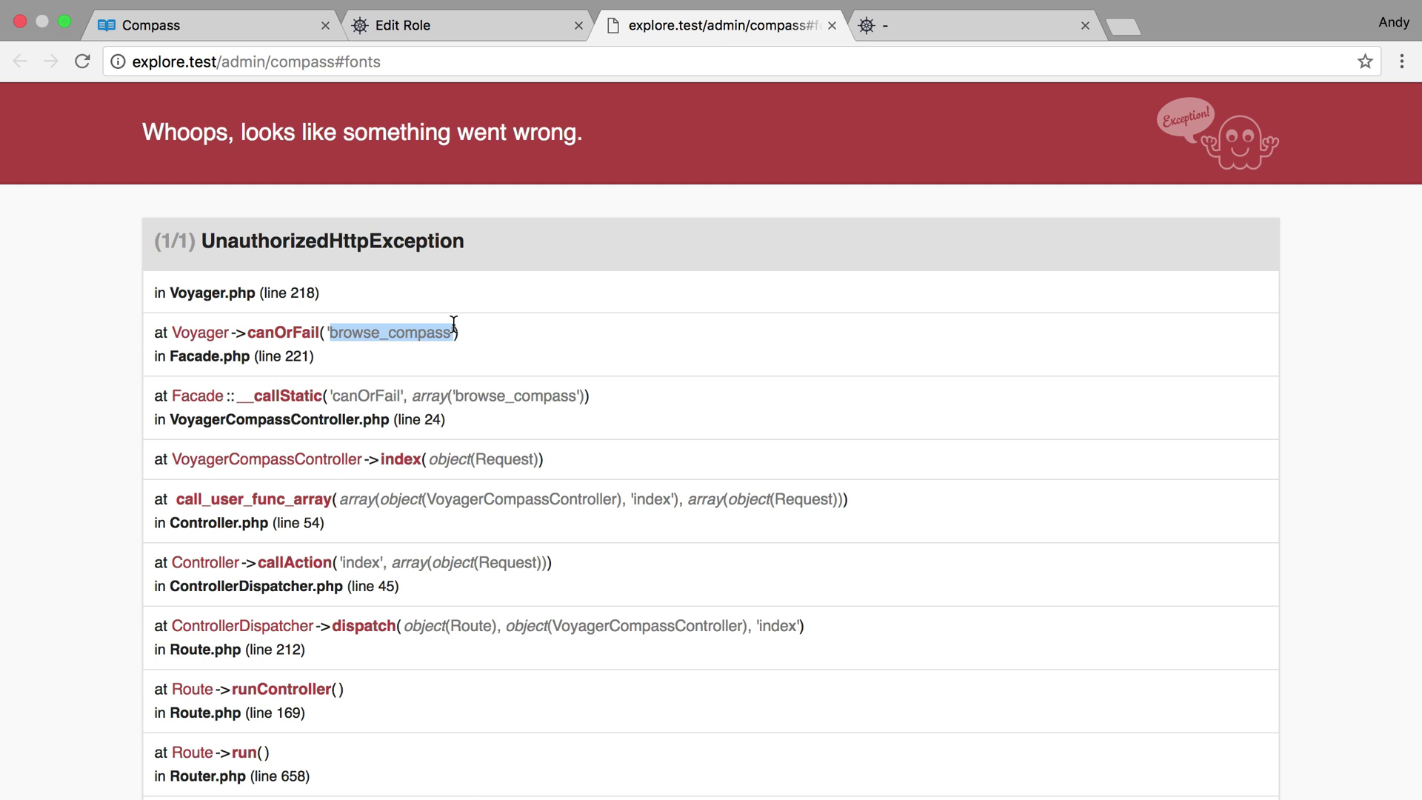
pyautogui.click(453, 326)
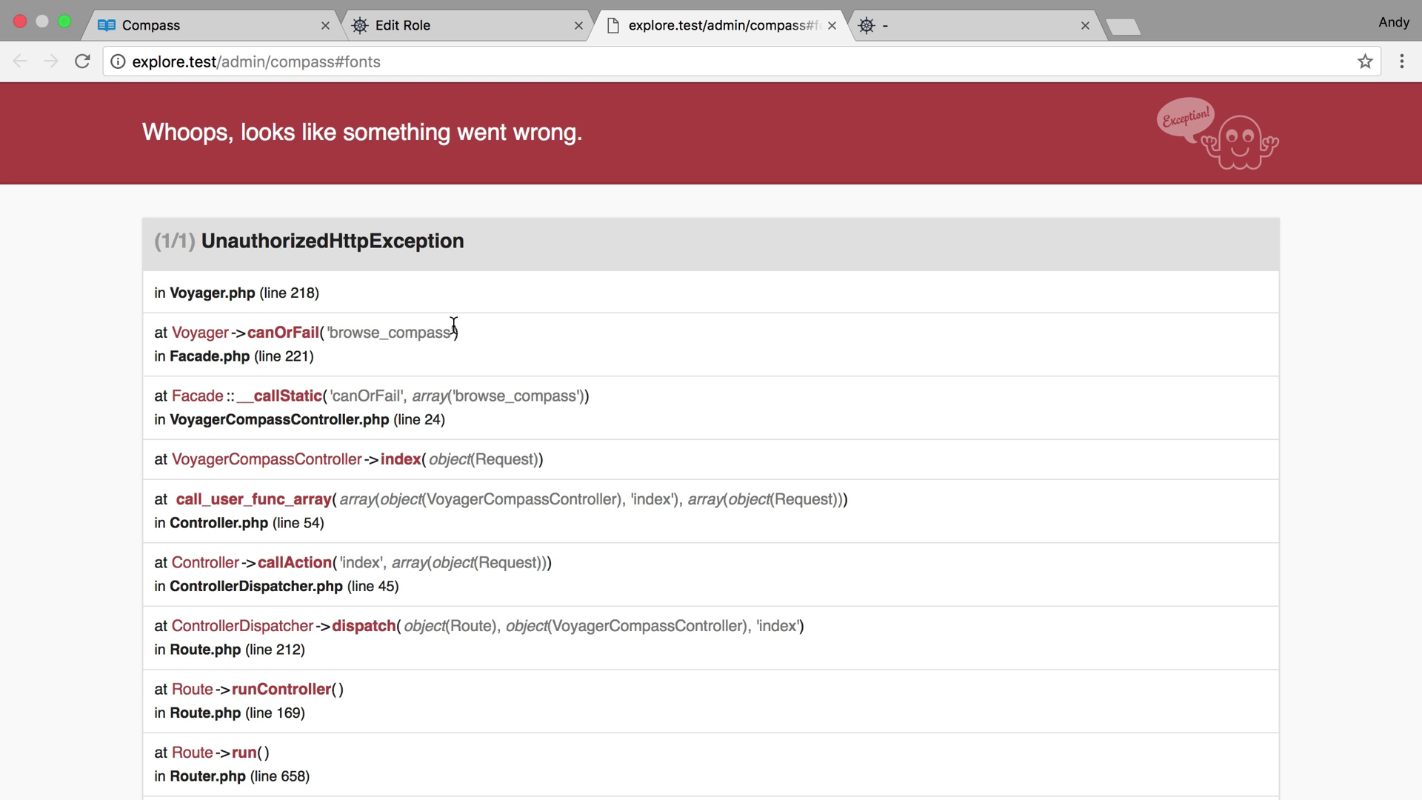
pyautogui.press('super+Tab')
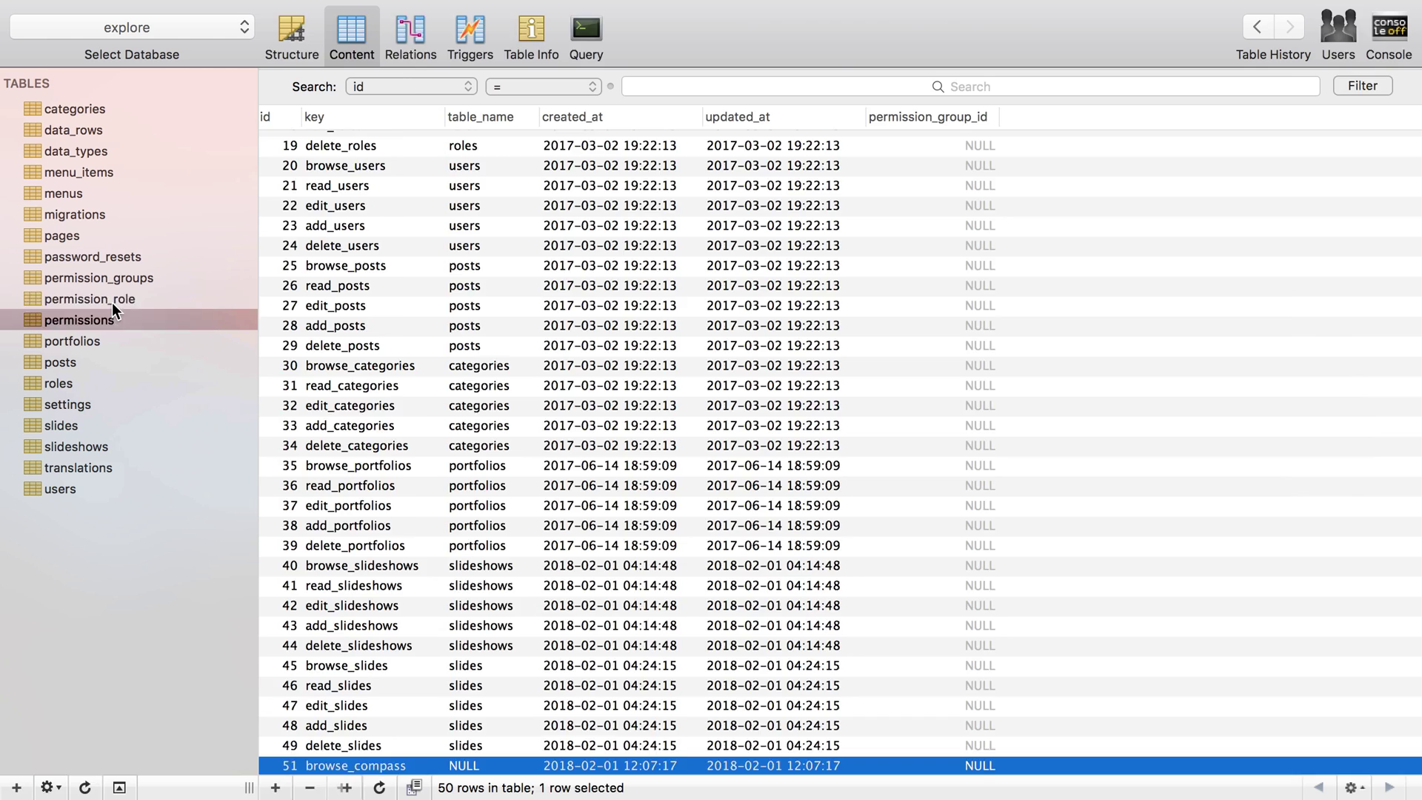
# - Add a permission_role row linking permission_id 51 to role_id 1
pyautogui.click(113, 300)
pyautogui.click(135, 326)
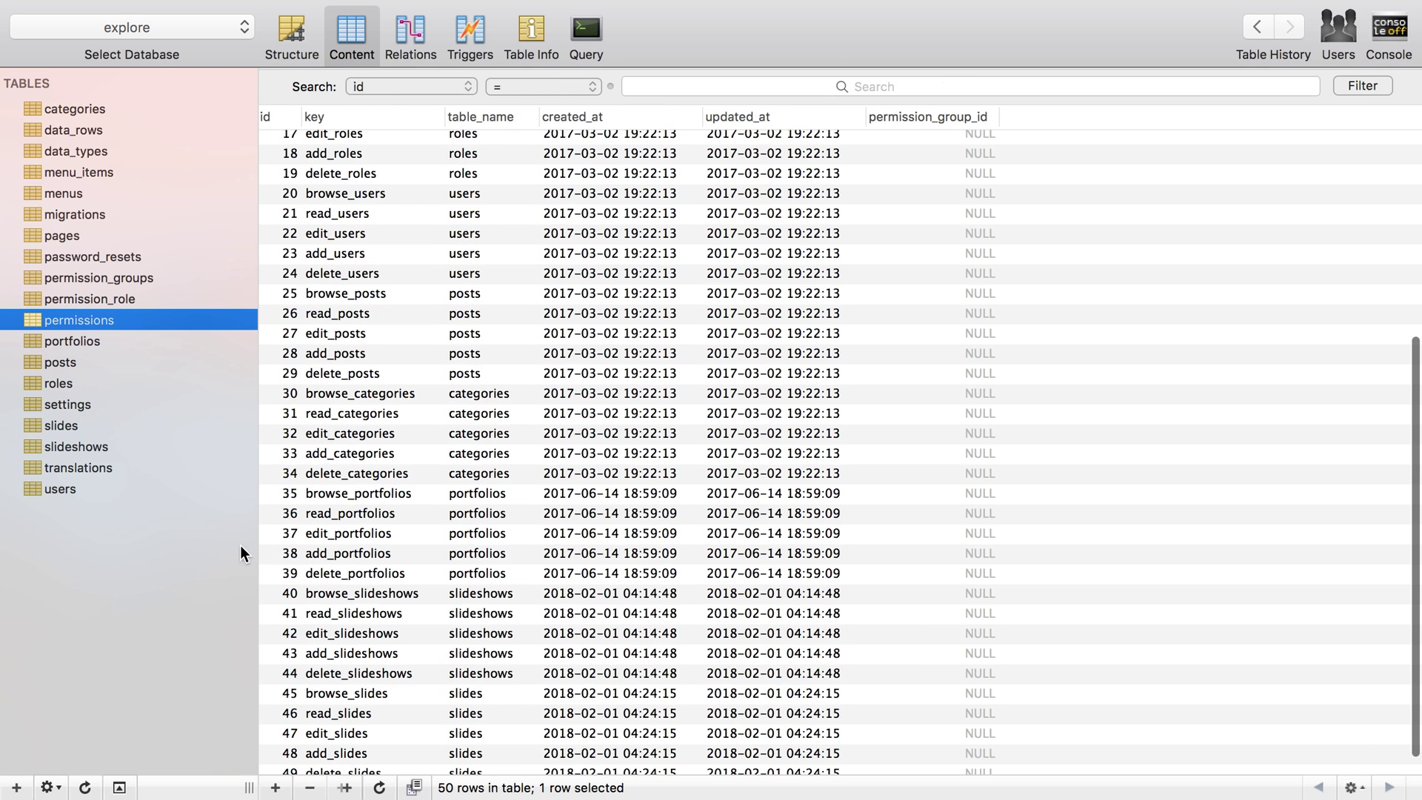
pyautogui.scroll(-3, 265, 593)
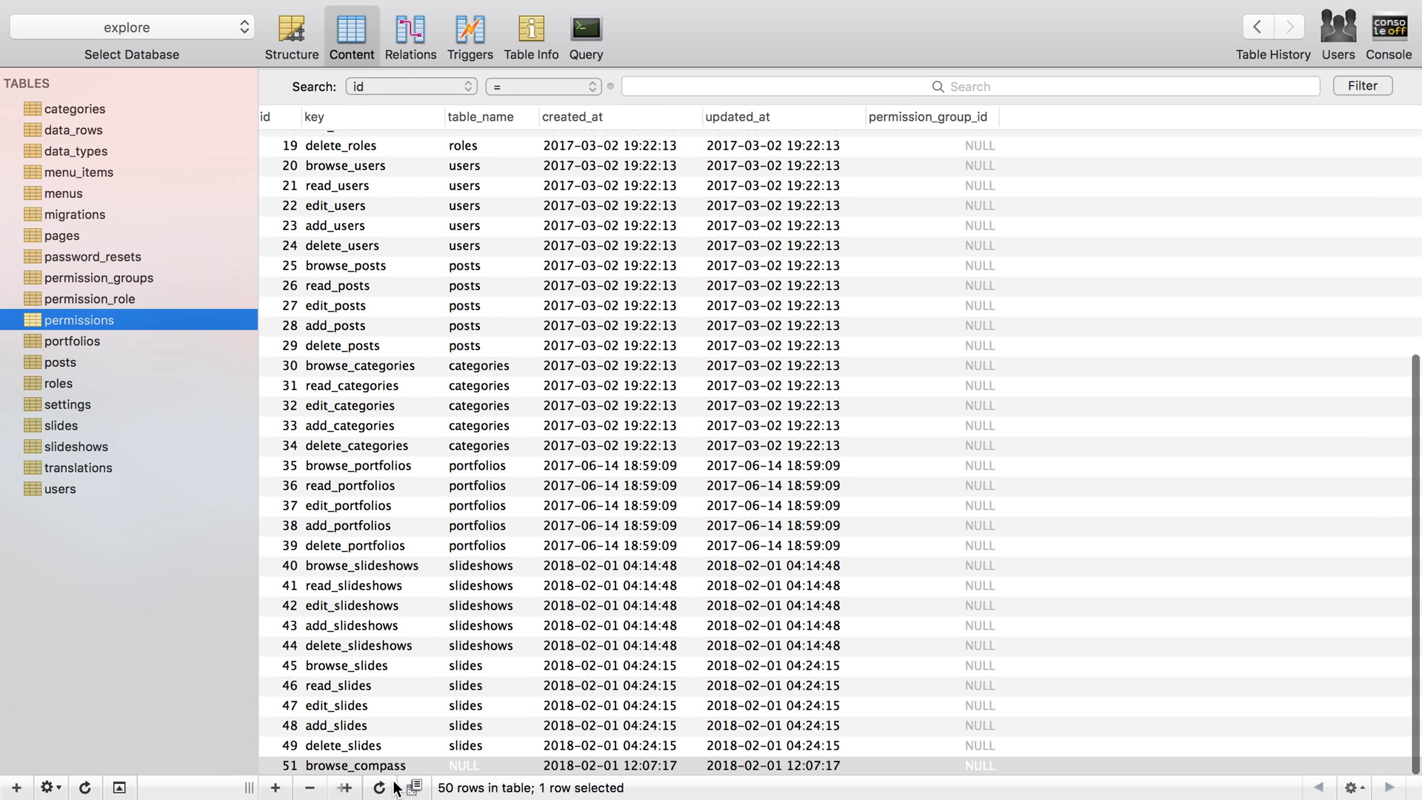
pyautogui.click(157, 302)
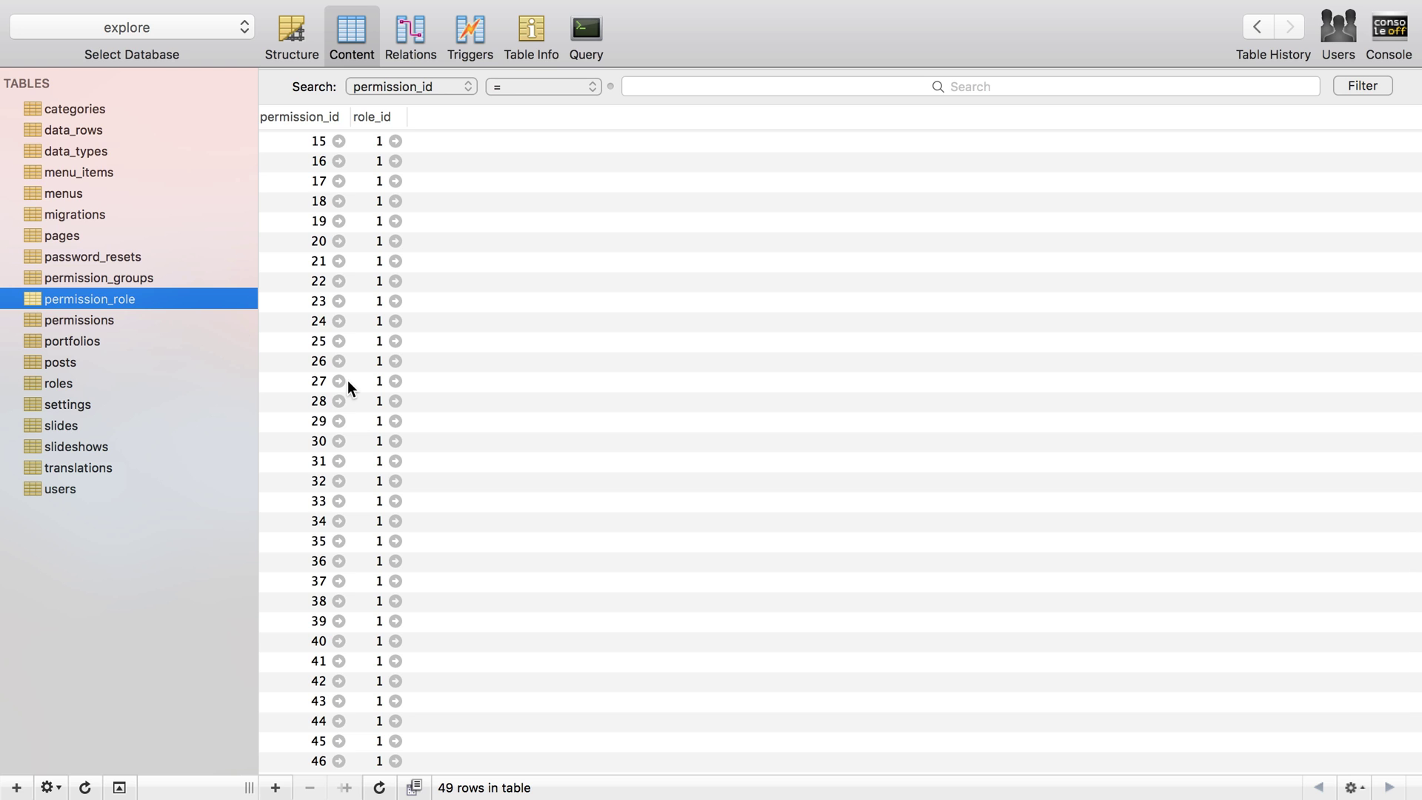
pyautogui.scroll(-2, 348, 380)
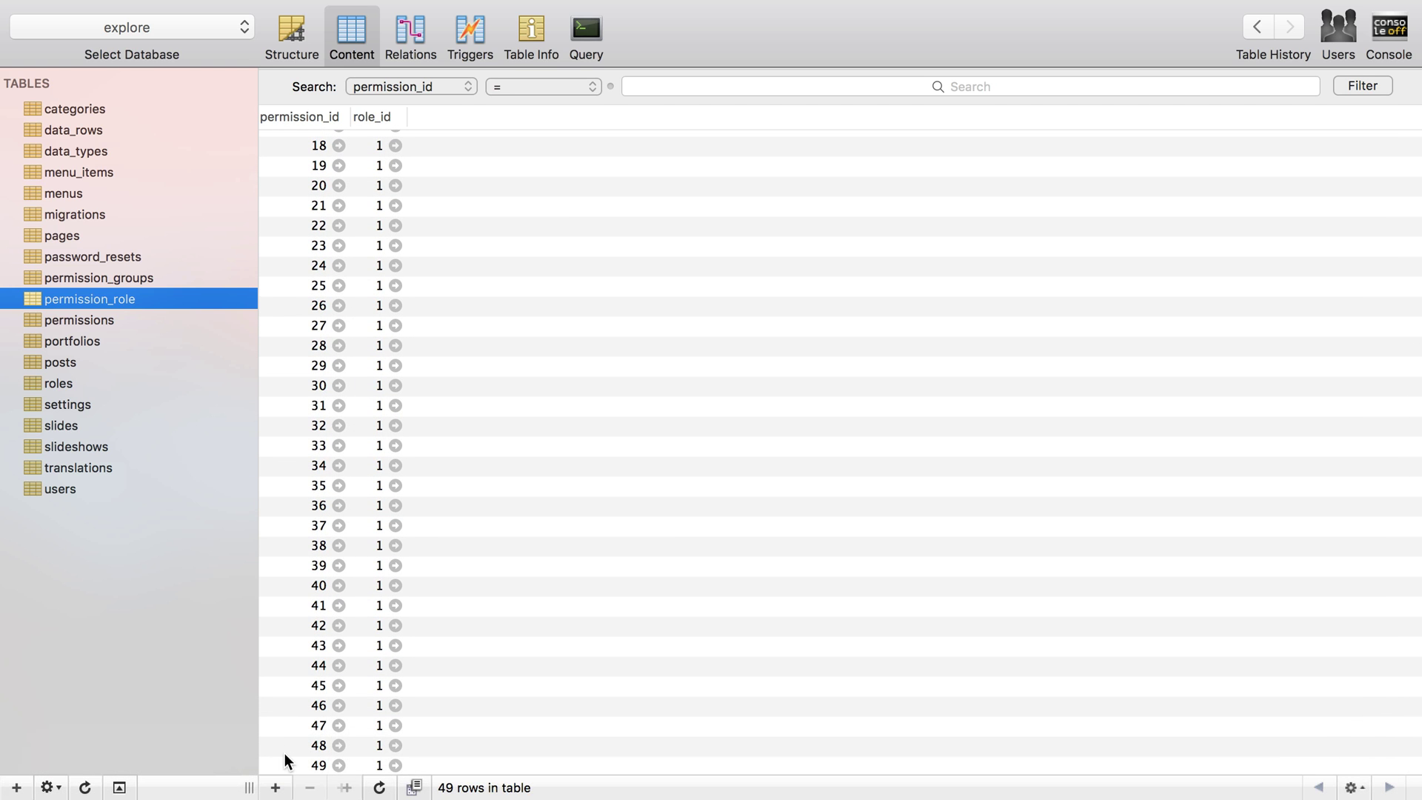
pyautogui.click(275, 787)
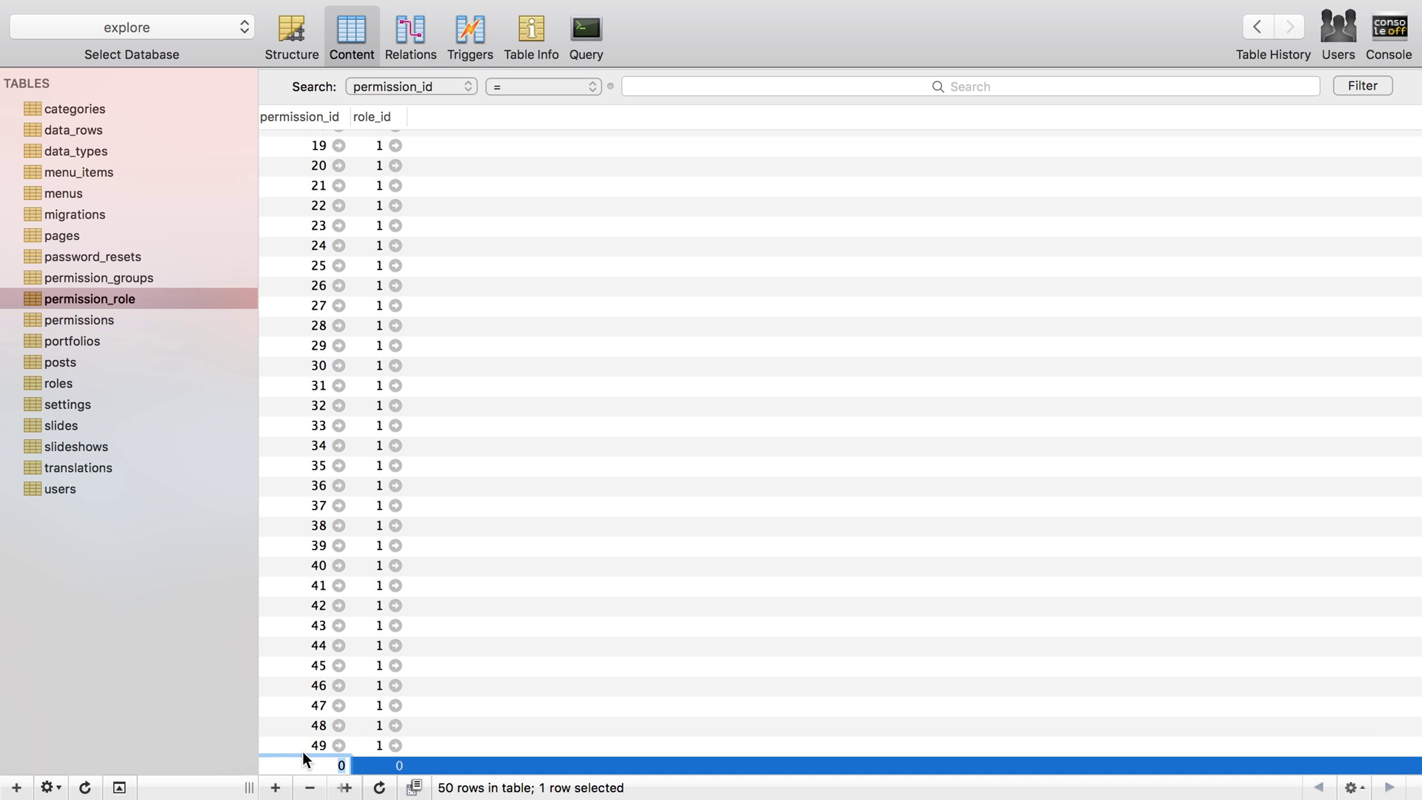
pyautogui.write('51')
pyautogui.press('Tab')
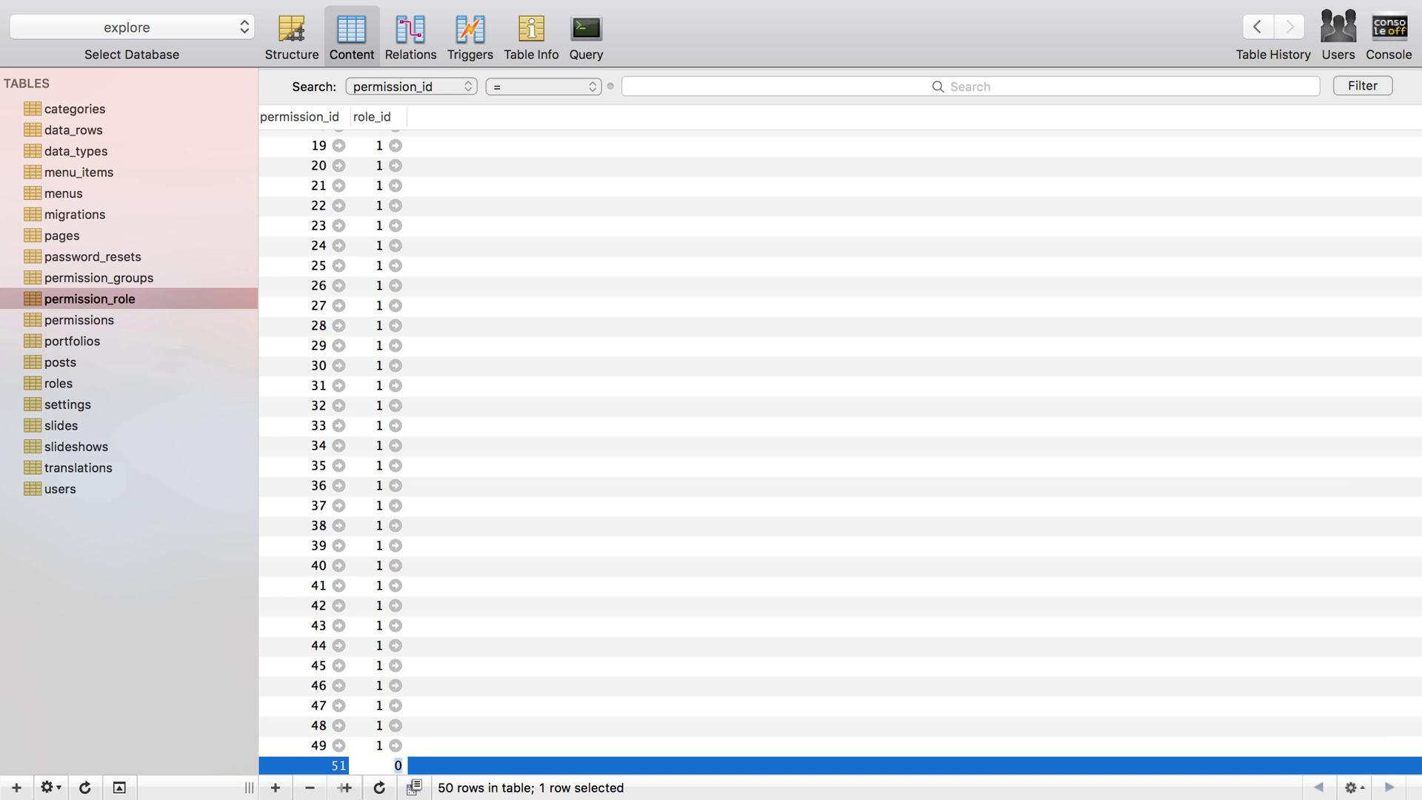
pyautogui.write('1')
pyautogui.press('Return')
pyautogui.press('super+Tab')
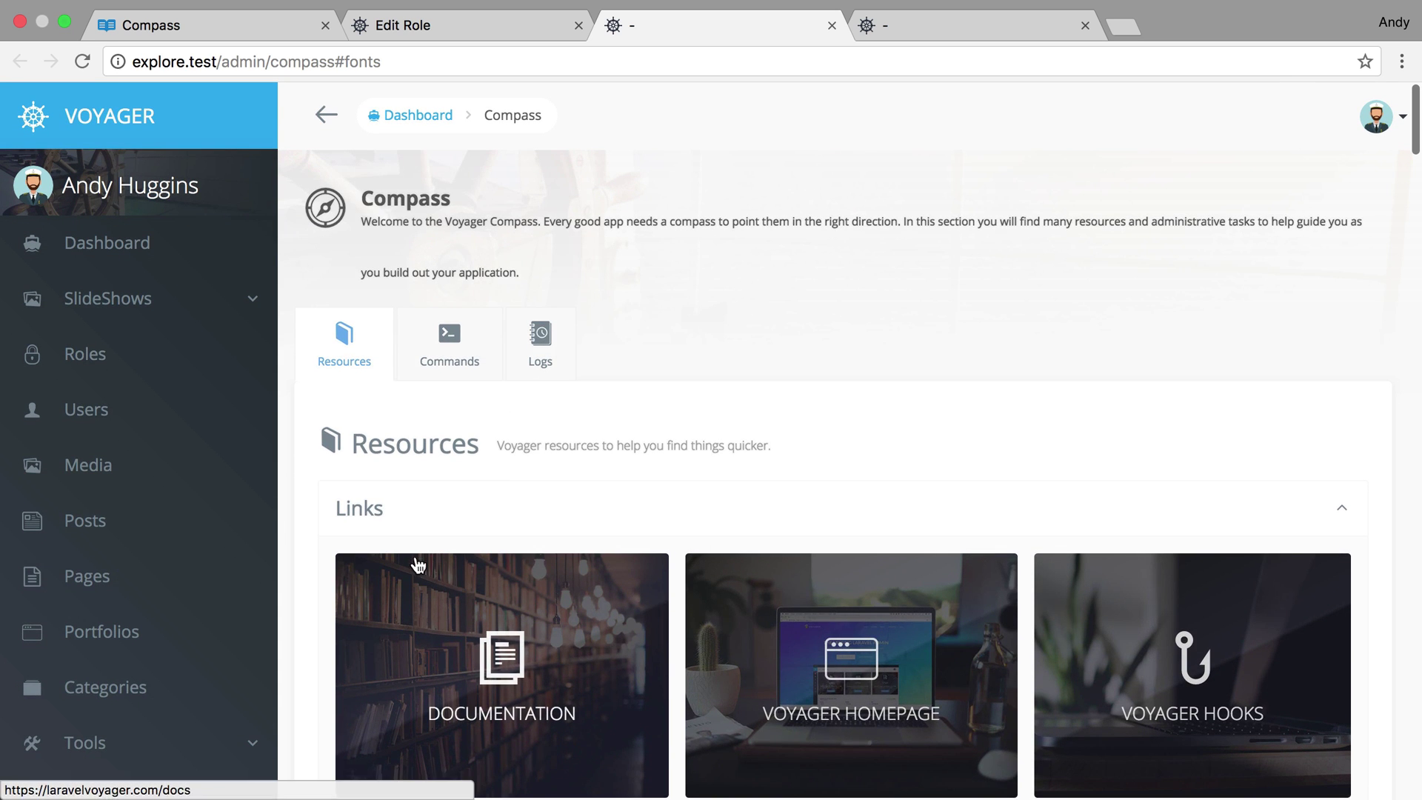
# - Scroll through Compass's Resources and Fonts sections, then view the Artisan commands under Commands
pyautogui.scroll(-7, 545, 666)
pyautogui.scroll(2, 565, 237)
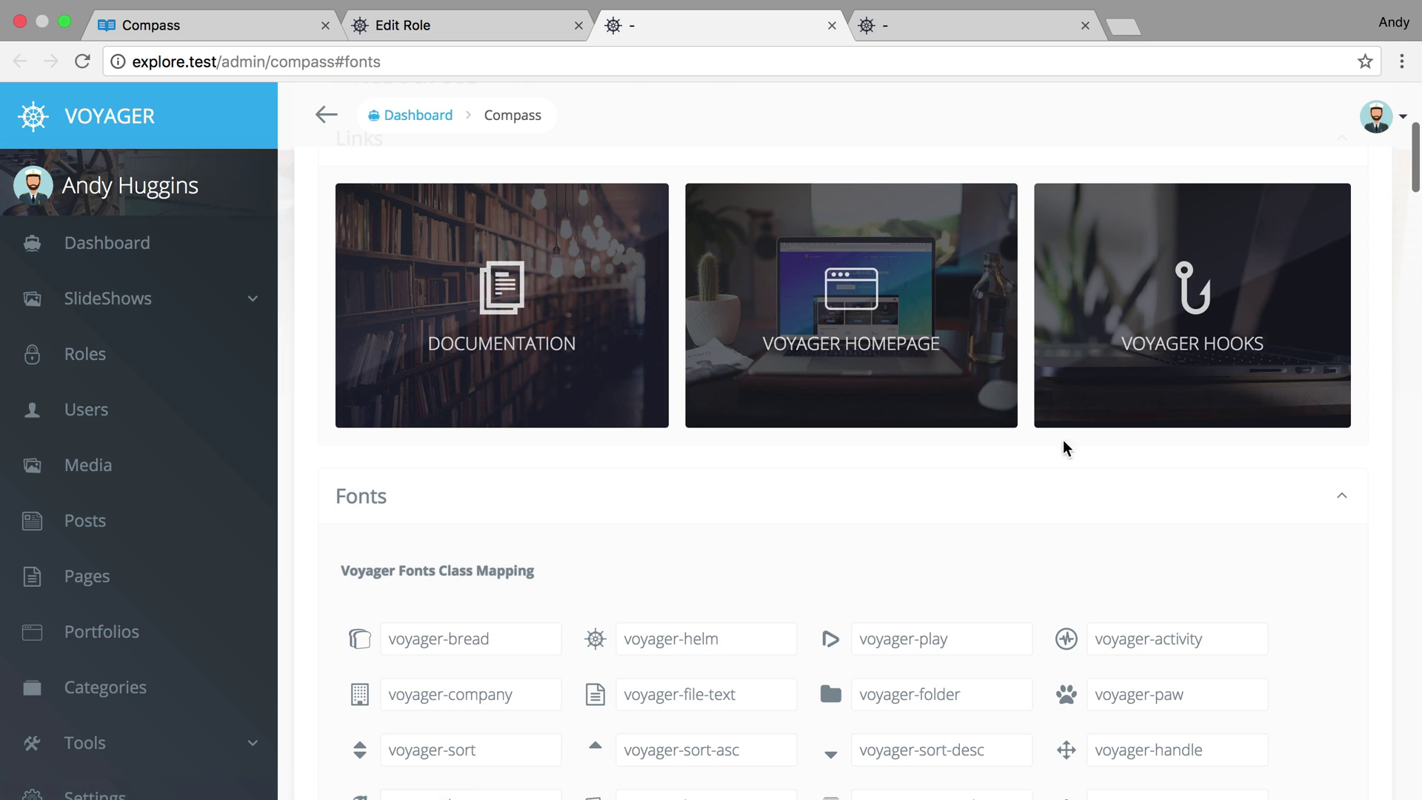
pyautogui.scroll(-3, 710, 569)
pyautogui.scroll(-20, 710, 569)
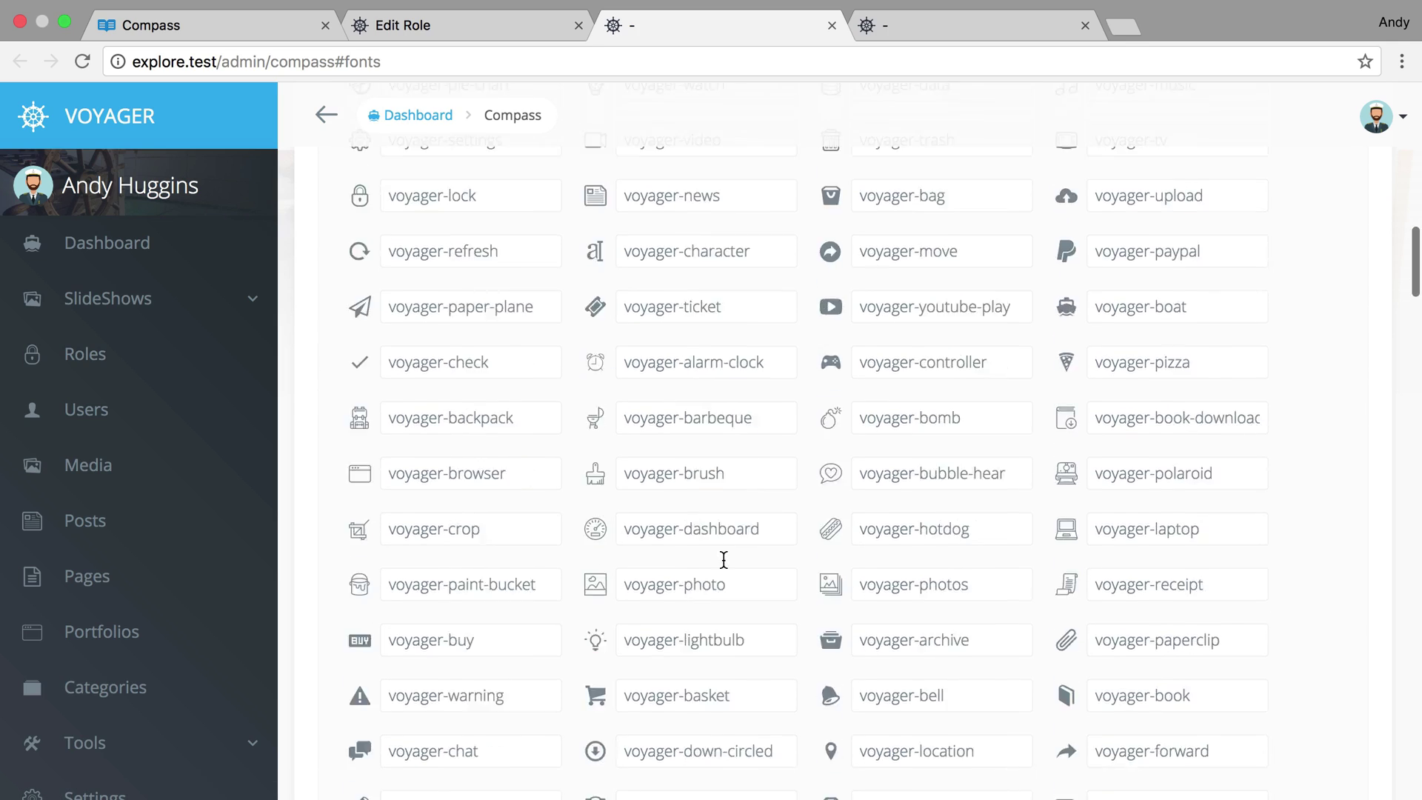
pyautogui.scroll(-15, 724, 560)
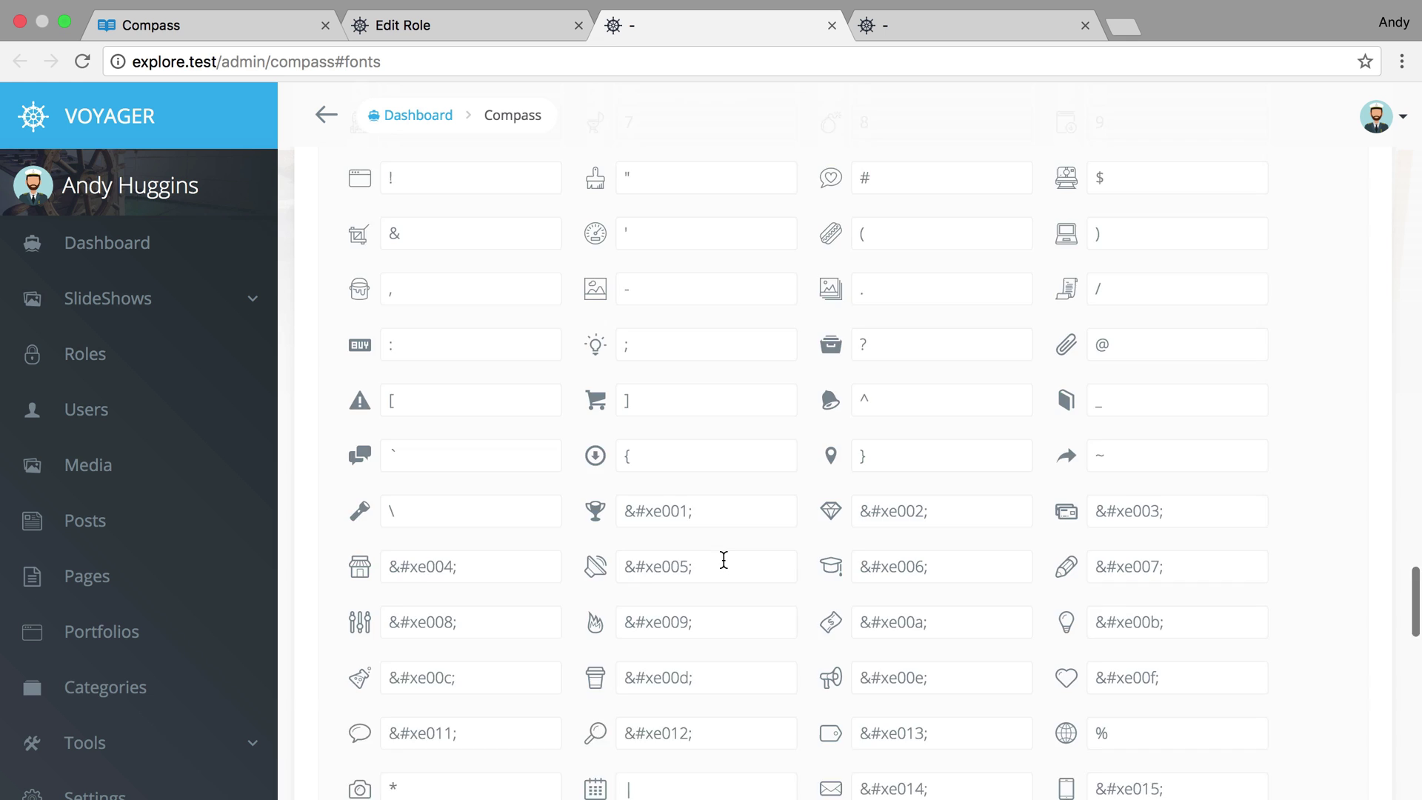
pyautogui.scroll(20, 724, 560)
pyautogui.scroll(20, 723, 560)
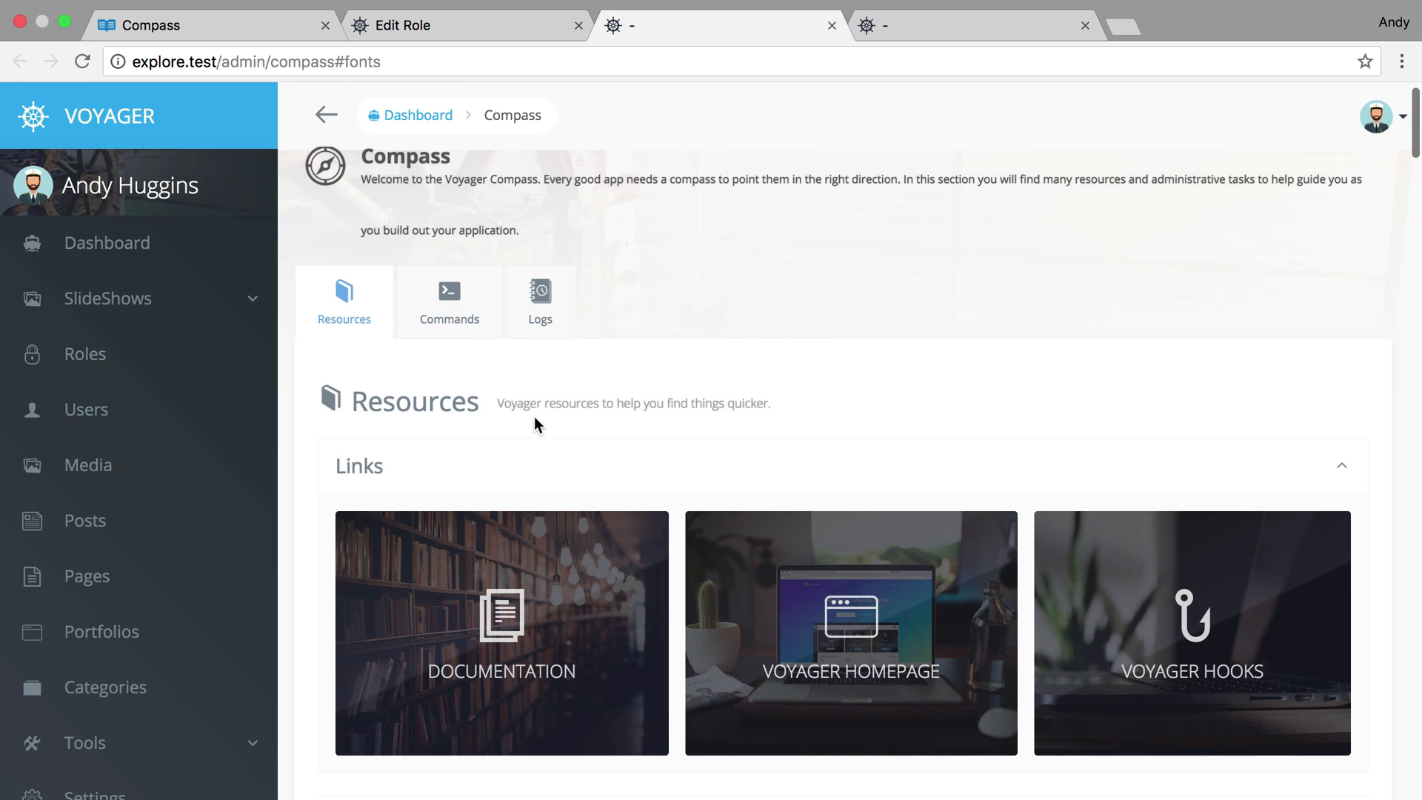
pyautogui.click(450, 295)
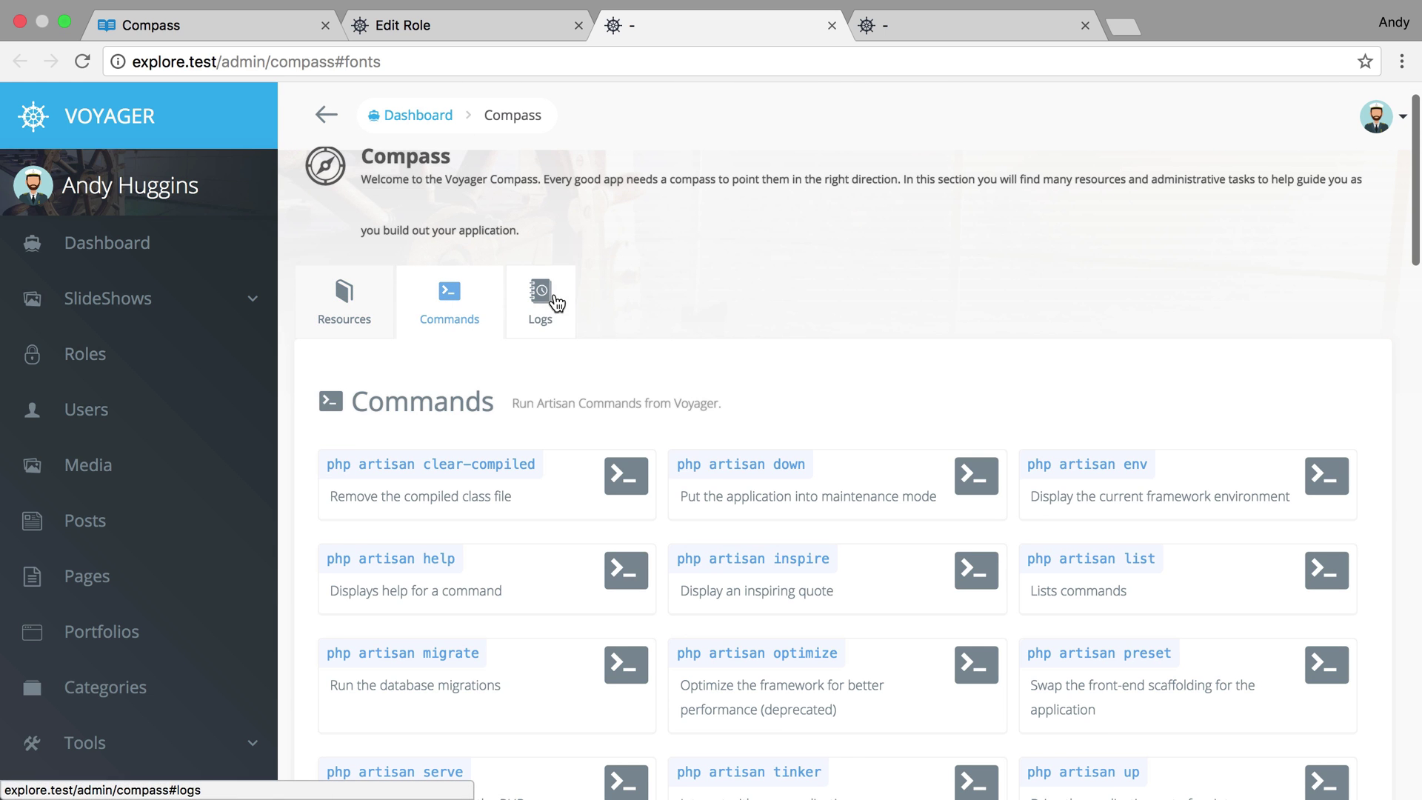
pyautogui.scroll(-1, 659, 407)
pyautogui.scroll(3, 659, 406)
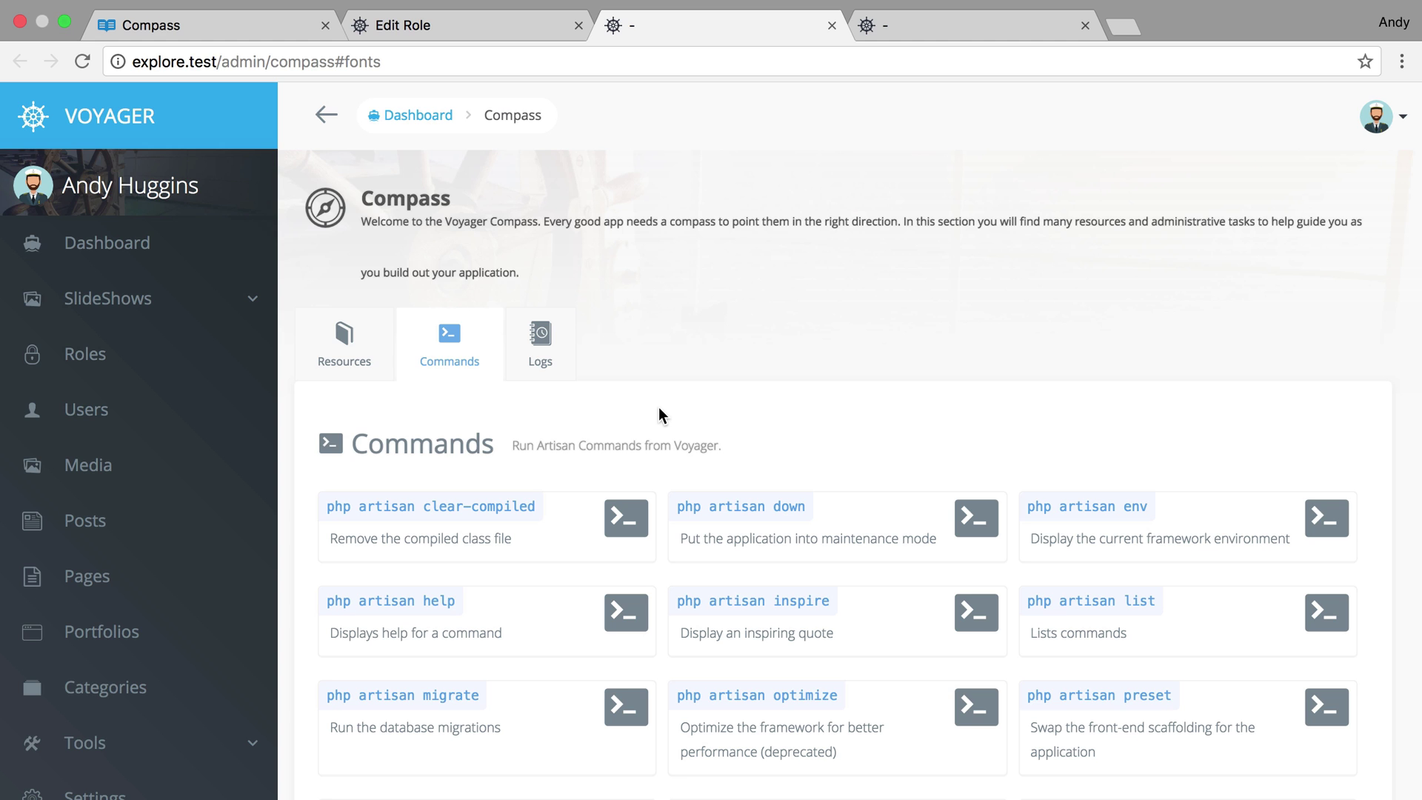
pyautogui.scroll(-3, 358, 481)
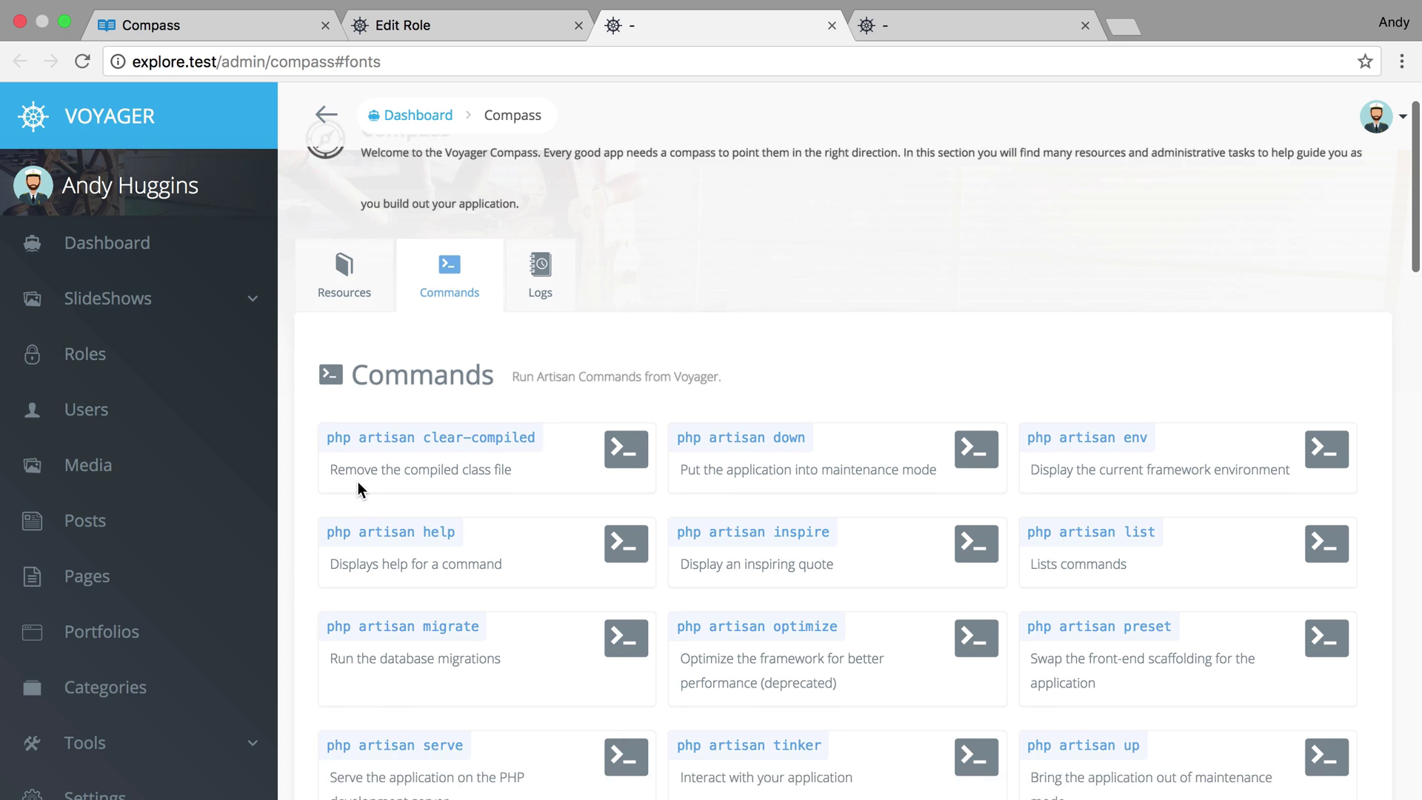
# - Open the admin menu's builder from Tools > Menu Builder
pyautogui.scroll(-1, 231, 532)
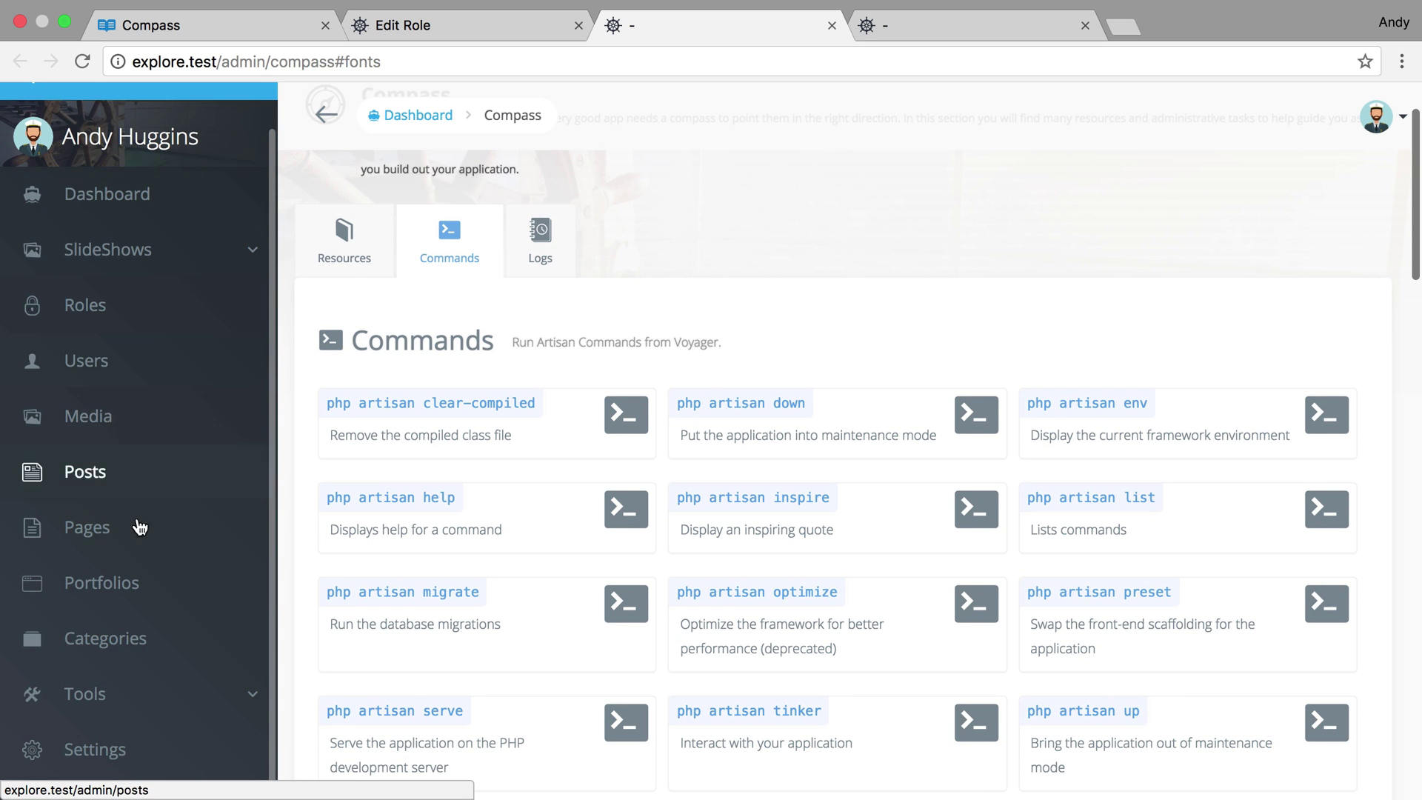
pyautogui.click(144, 696)
pyautogui.scroll(-1, 200, 689)
pyautogui.click(185, 662)
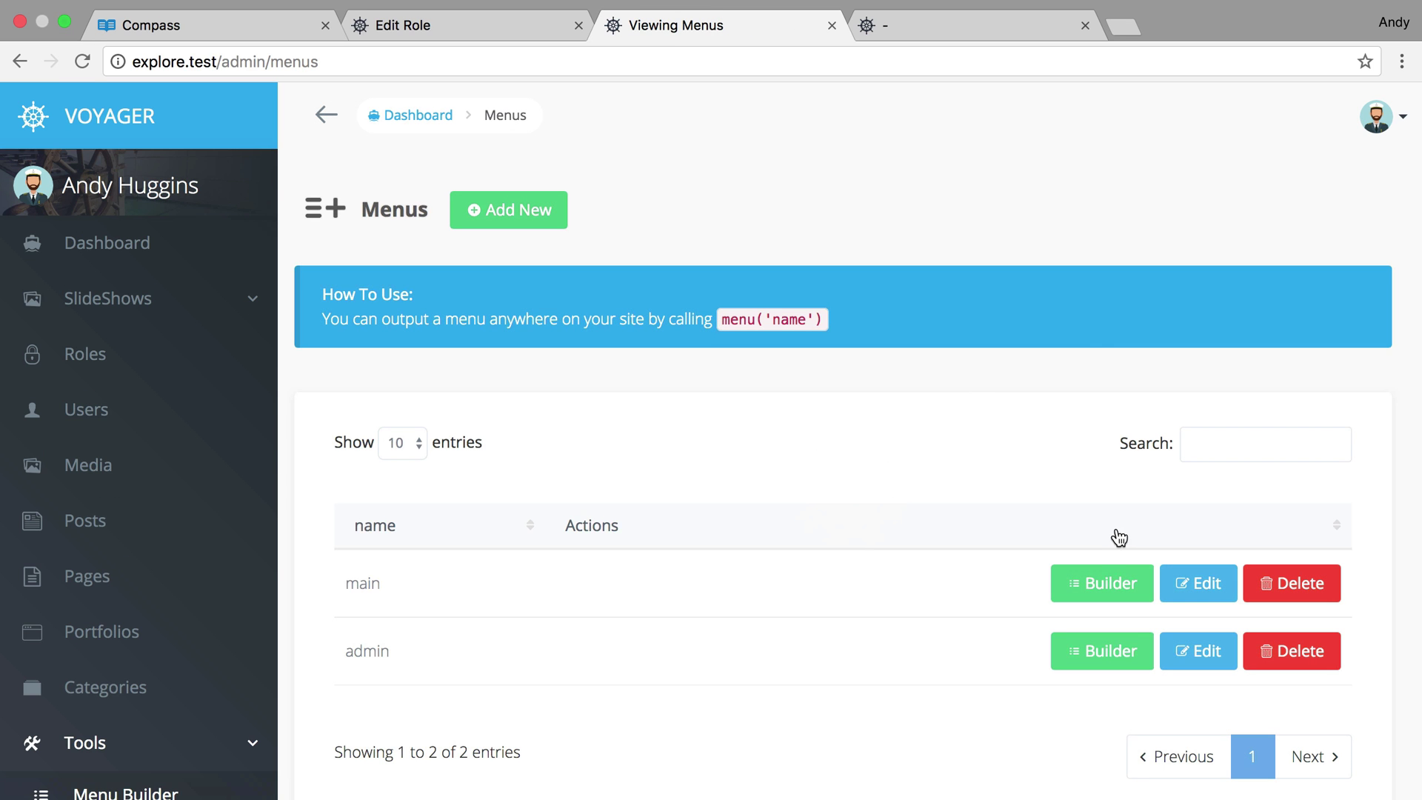
pyautogui.click(1102, 585)
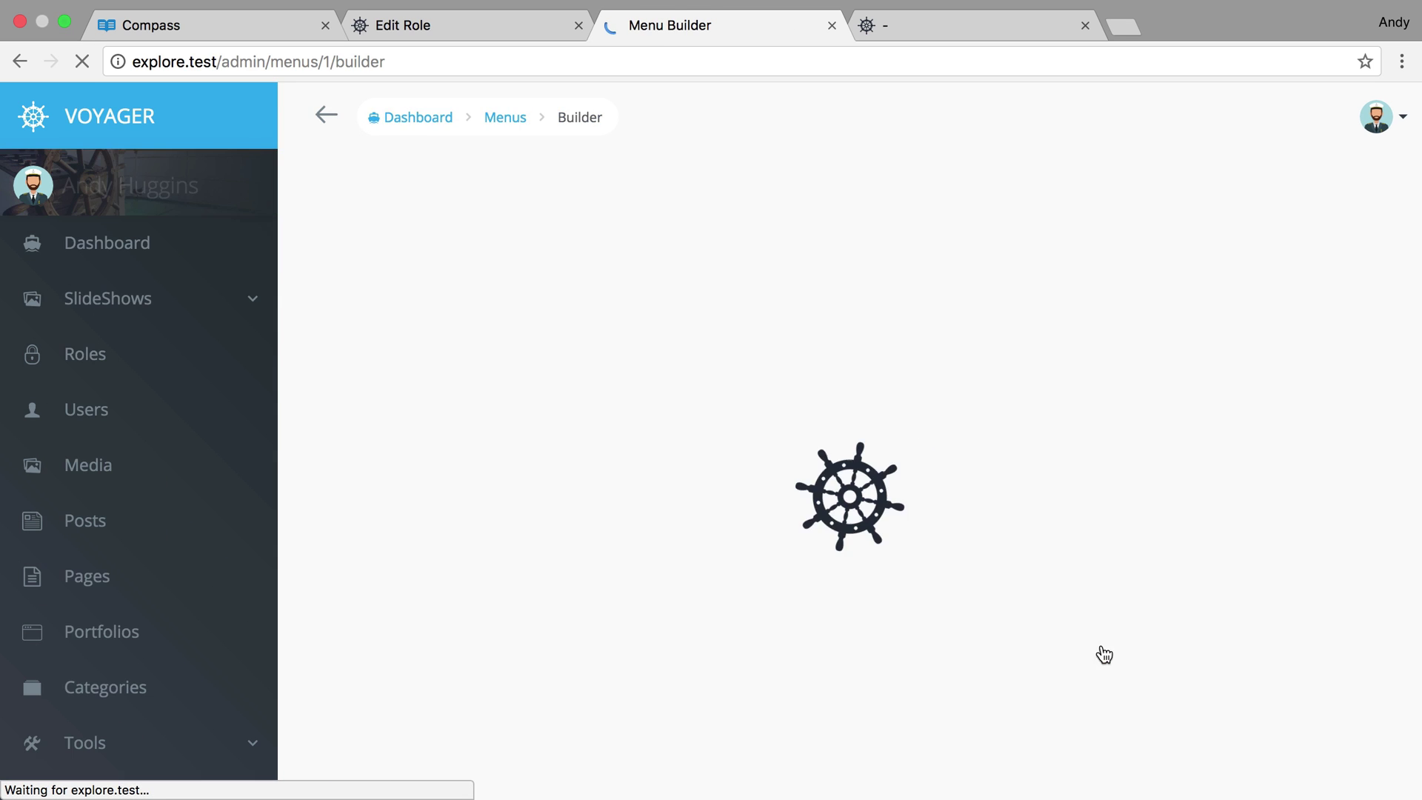
# - Draft a new menu item titled Compass with static URL /admin/compass, opening the font class reference
pyautogui.click(662, 205)
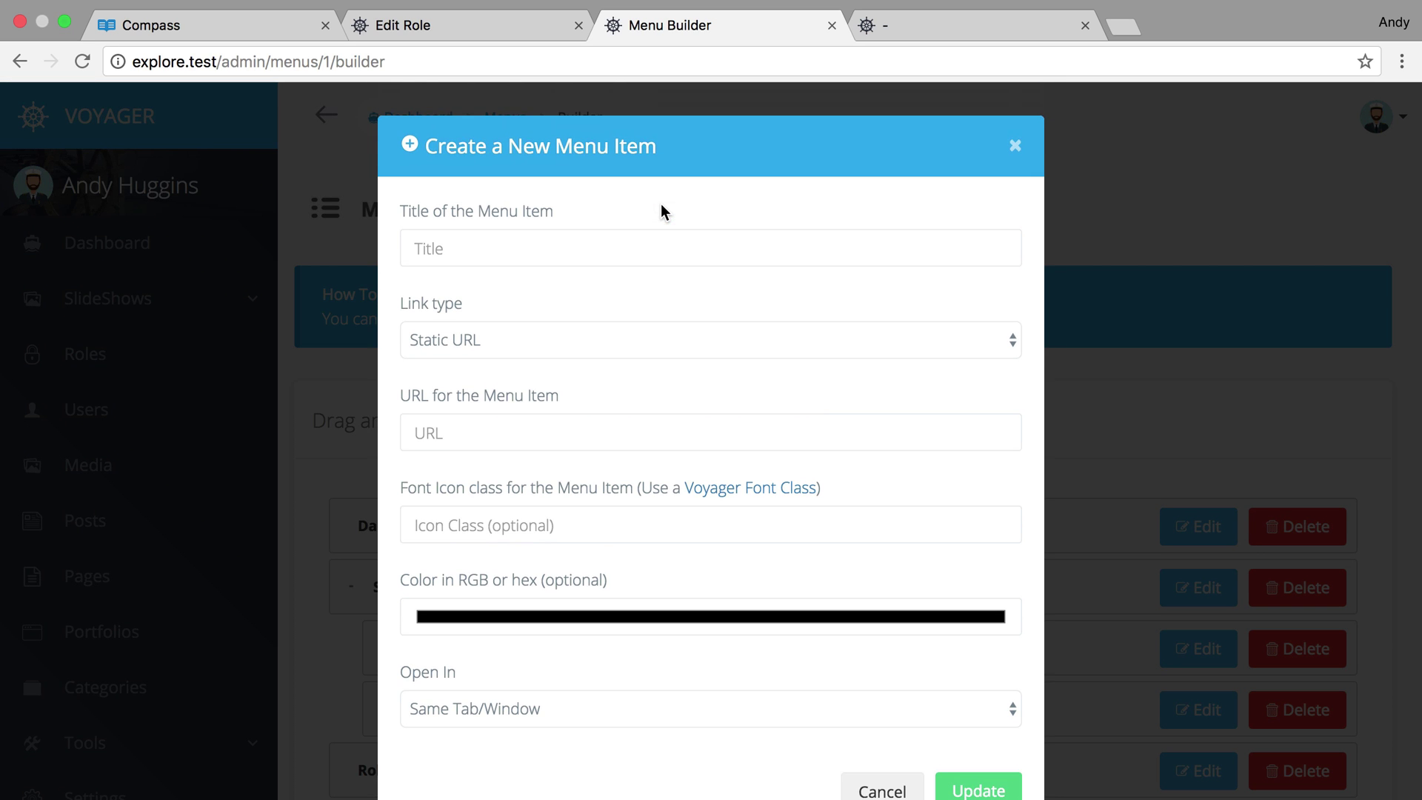
pyautogui.click(602, 250)
pyautogui.write('Compass')
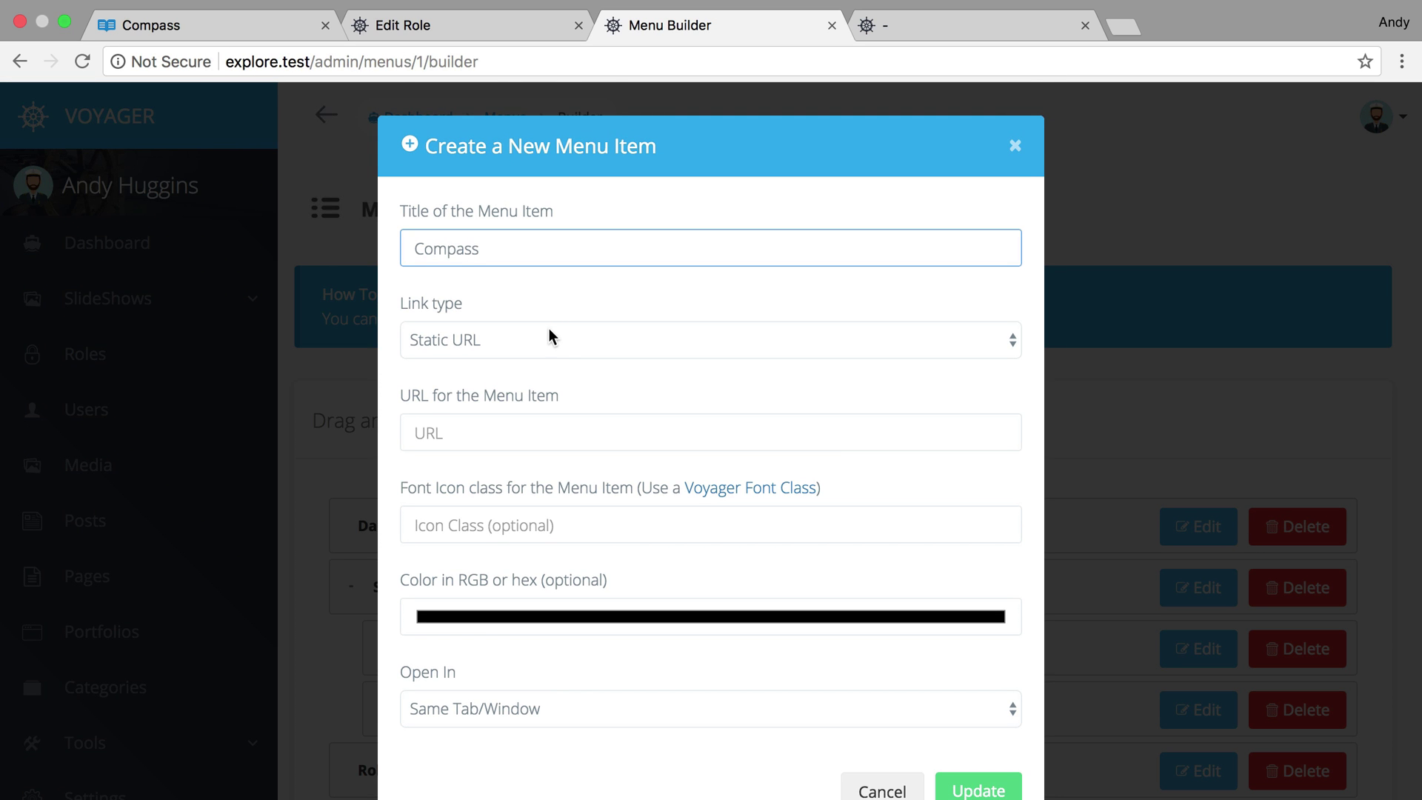
pyautogui.click(550, 337)
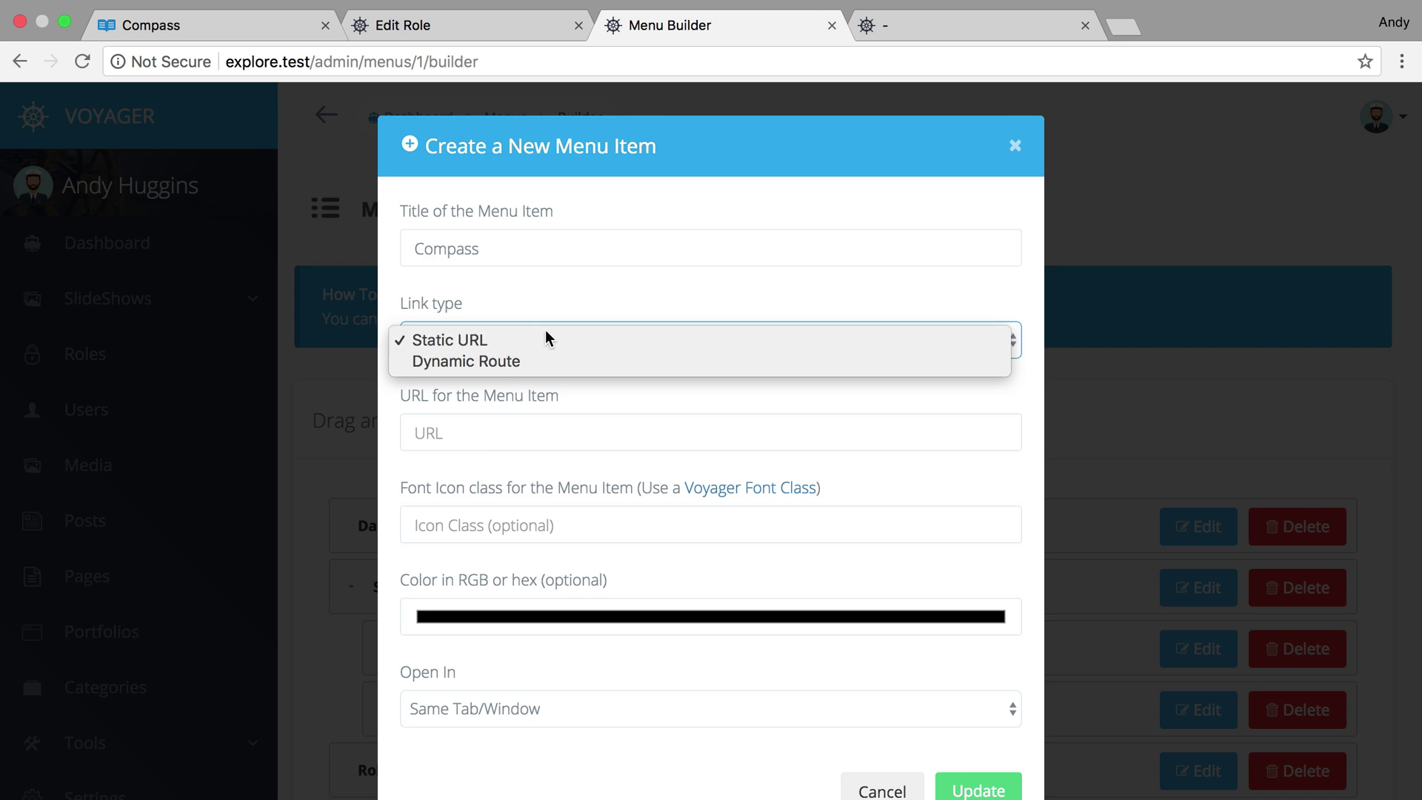
pyautogui.click(548, 339)
pyautogui.click(483, 436)
pyautogui.write('/adm')
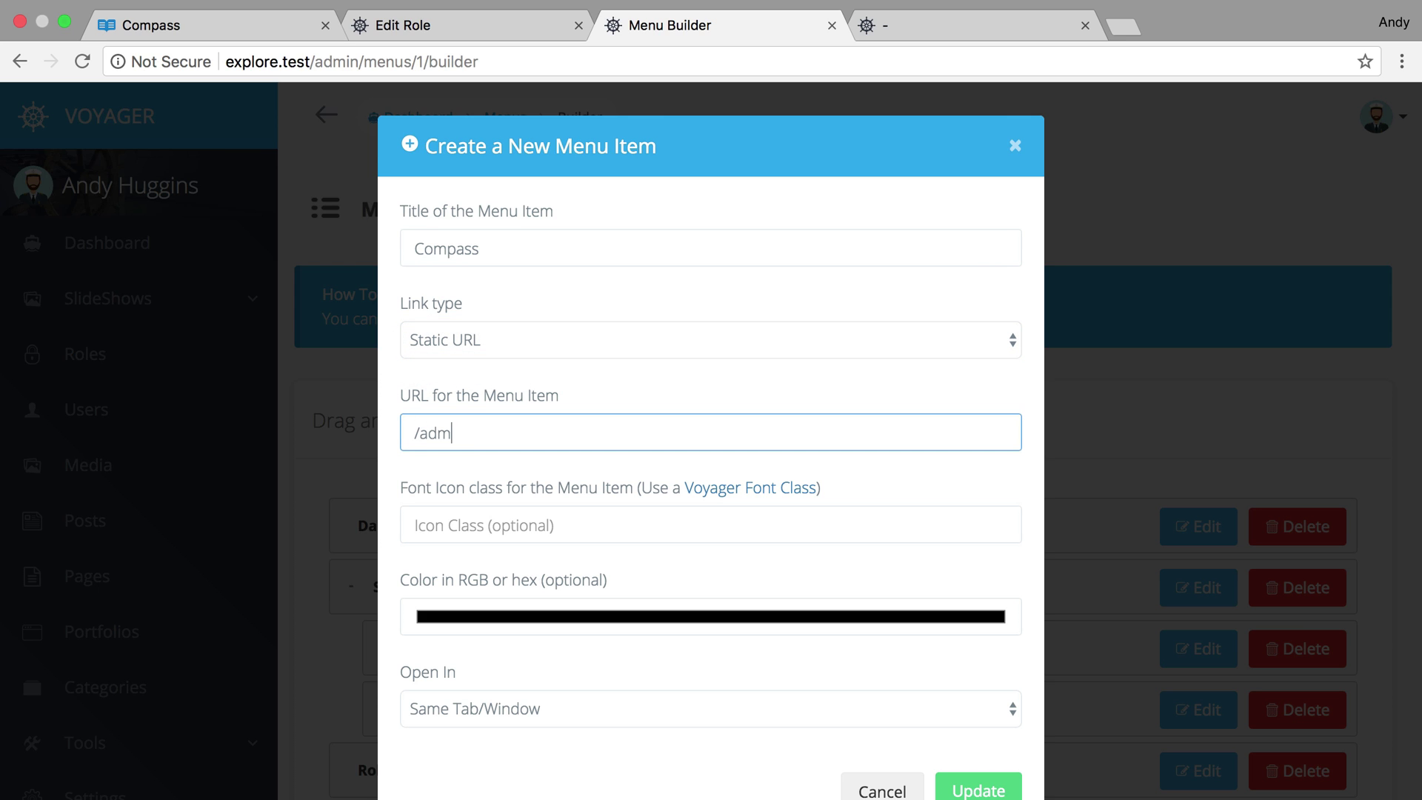
pyautogui.write('in/compass')
pyautogui.click(541, 529)
pyautogui.keyDown('super'); pyautogui.click(793, 487); pyautogui.keyUp('super')
# - Find and select the voyager-helm class name in the Voyager Fonts Class Mapping list
pyautogui.click(943, 22)
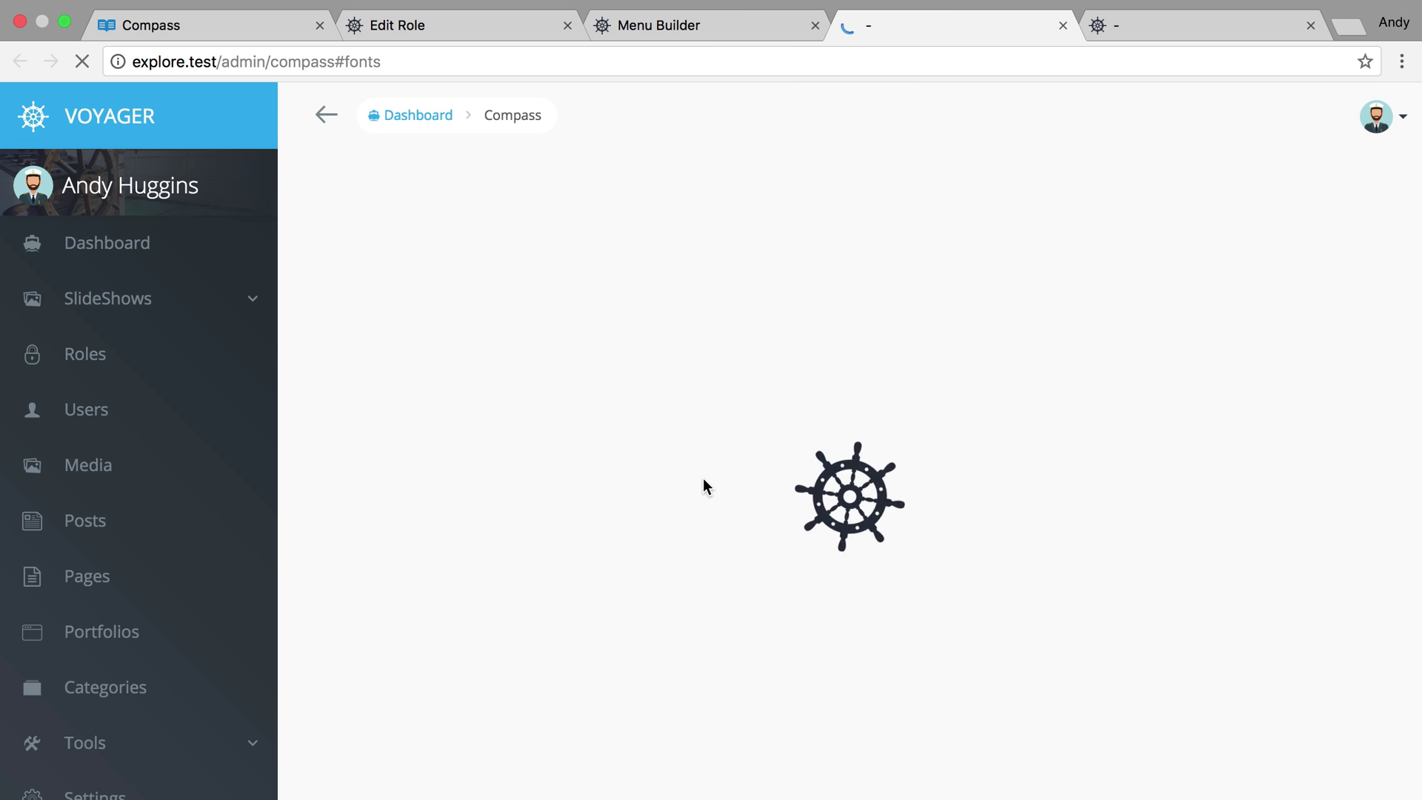
pyautogui.scroll(-2, 704, 480)
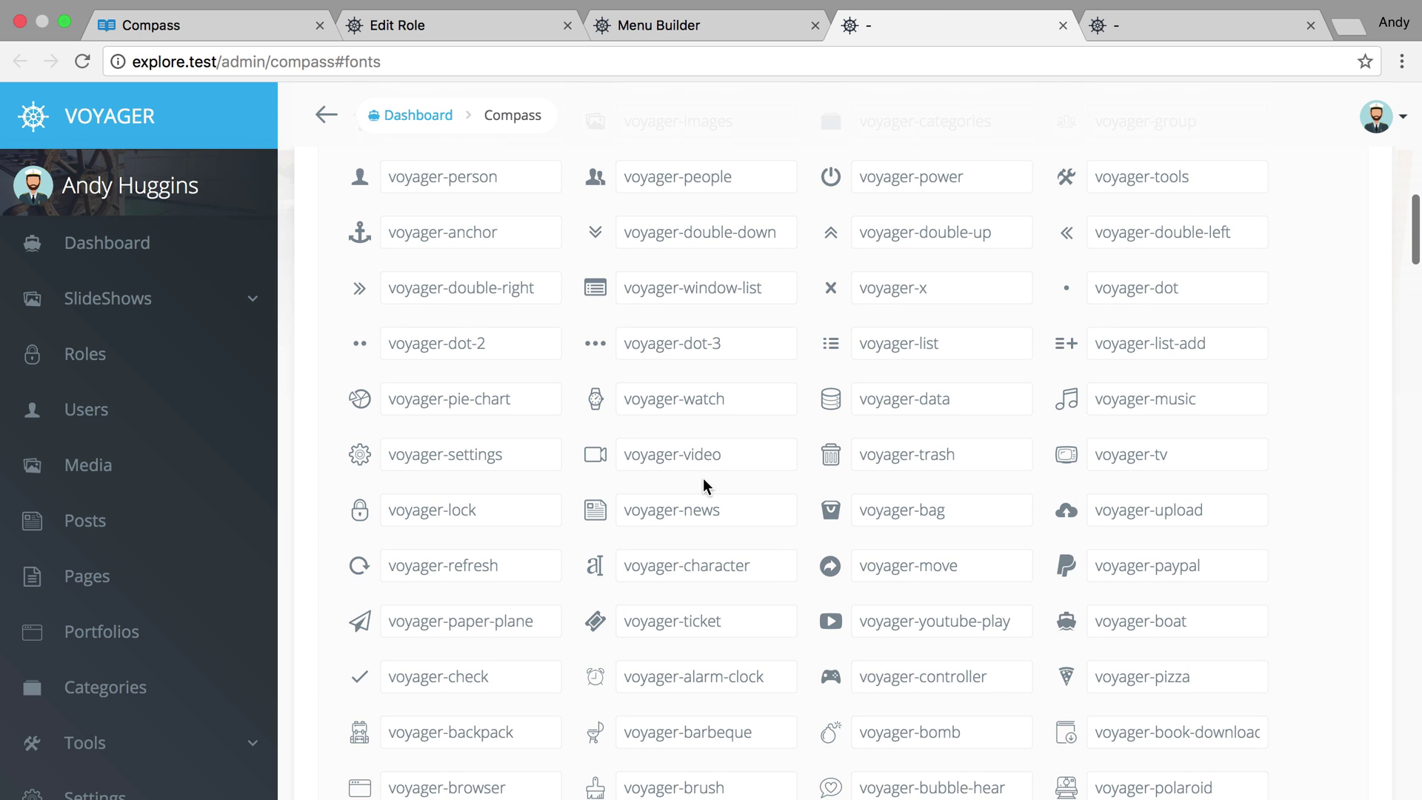
pyautogui.click(438, 466)
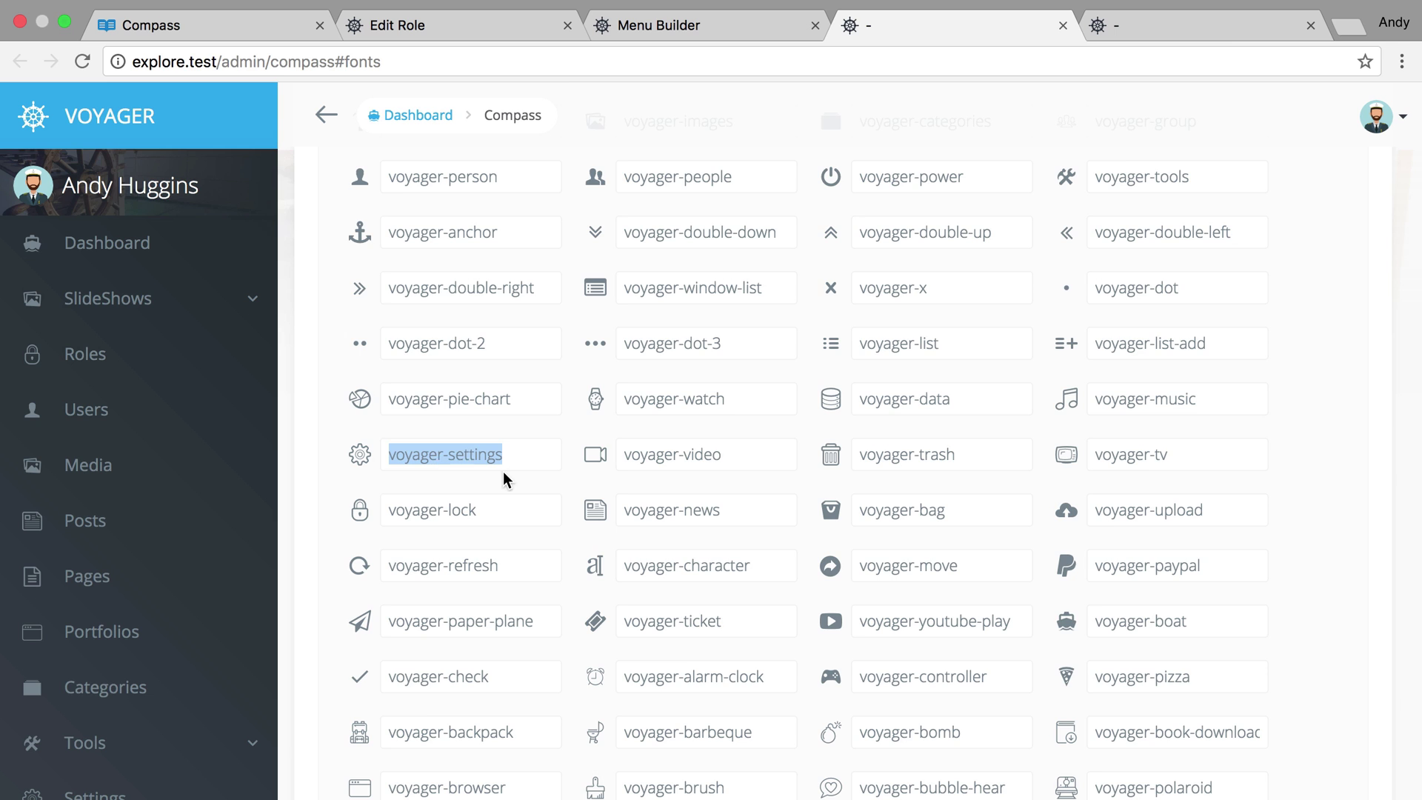
pyautogui.scroll(5, 504, 474)
pyautogui.scroll(3, 503, 471)
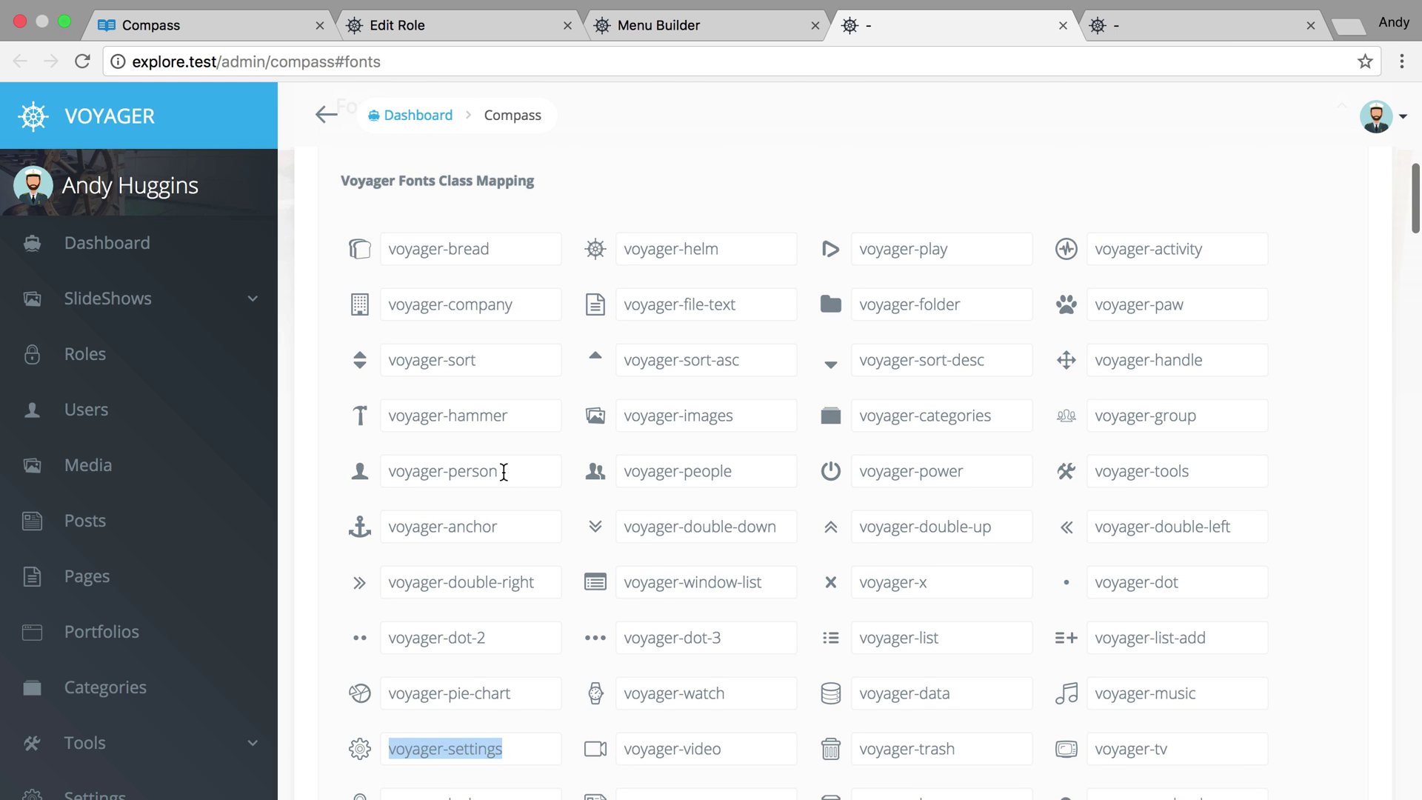
pyautogui.scroll(-1, 504, 478)
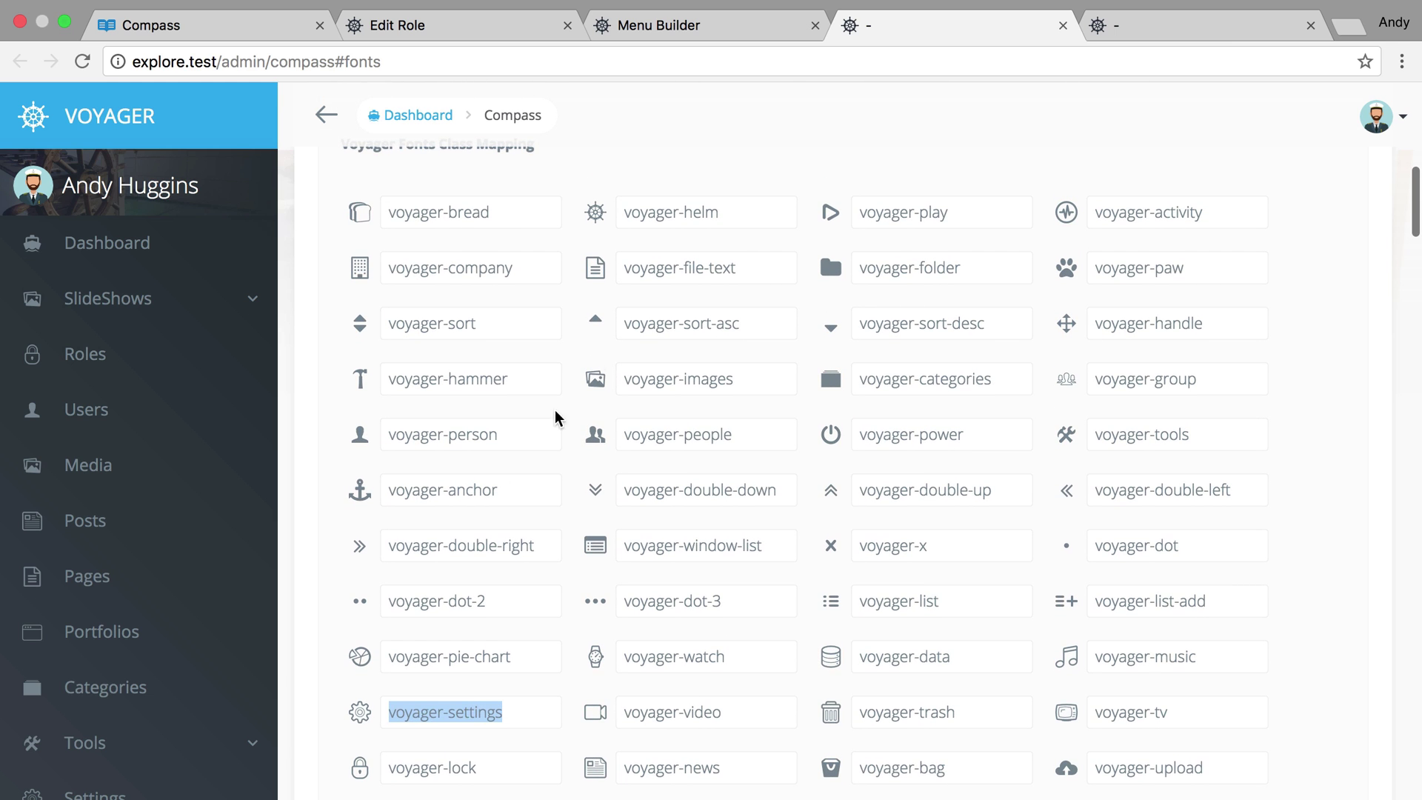
pyautogui.click(657, 222)
pyautogui.press('super+c')
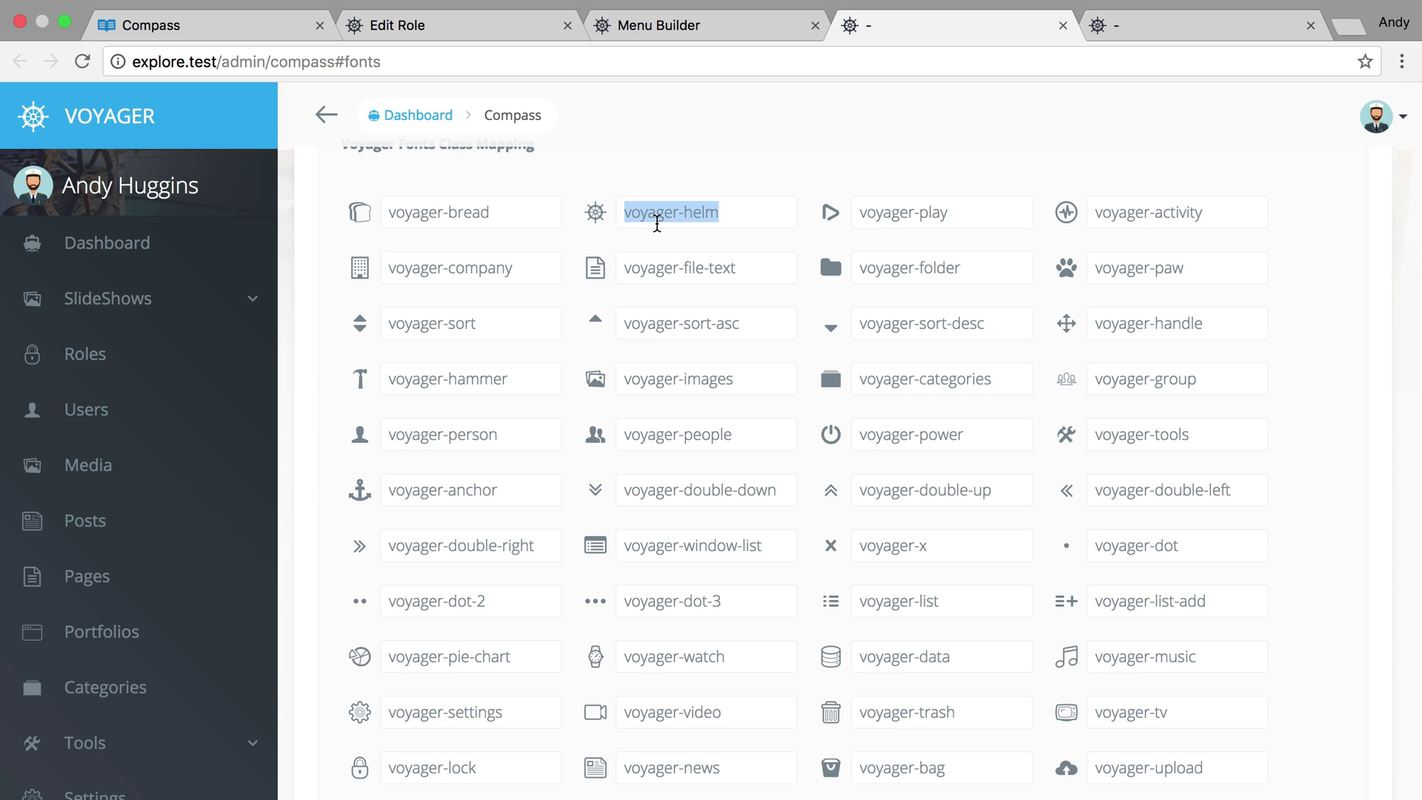
# - Paste voyager-helm as the Compass menu item's icon class and save the item
pyautogui.click(682, 25)
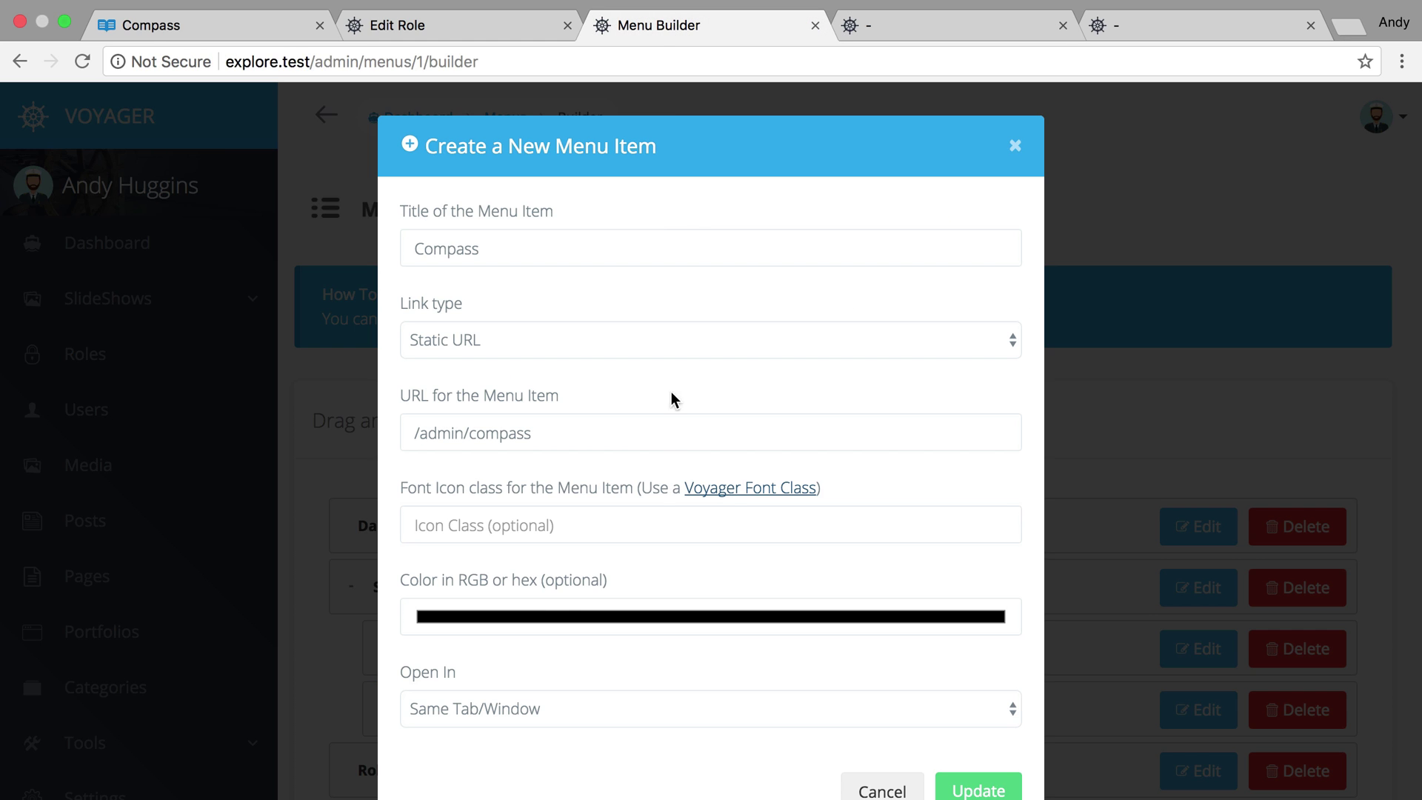
pyautogui.click(509, 524)
pyautogui.press('super+v')
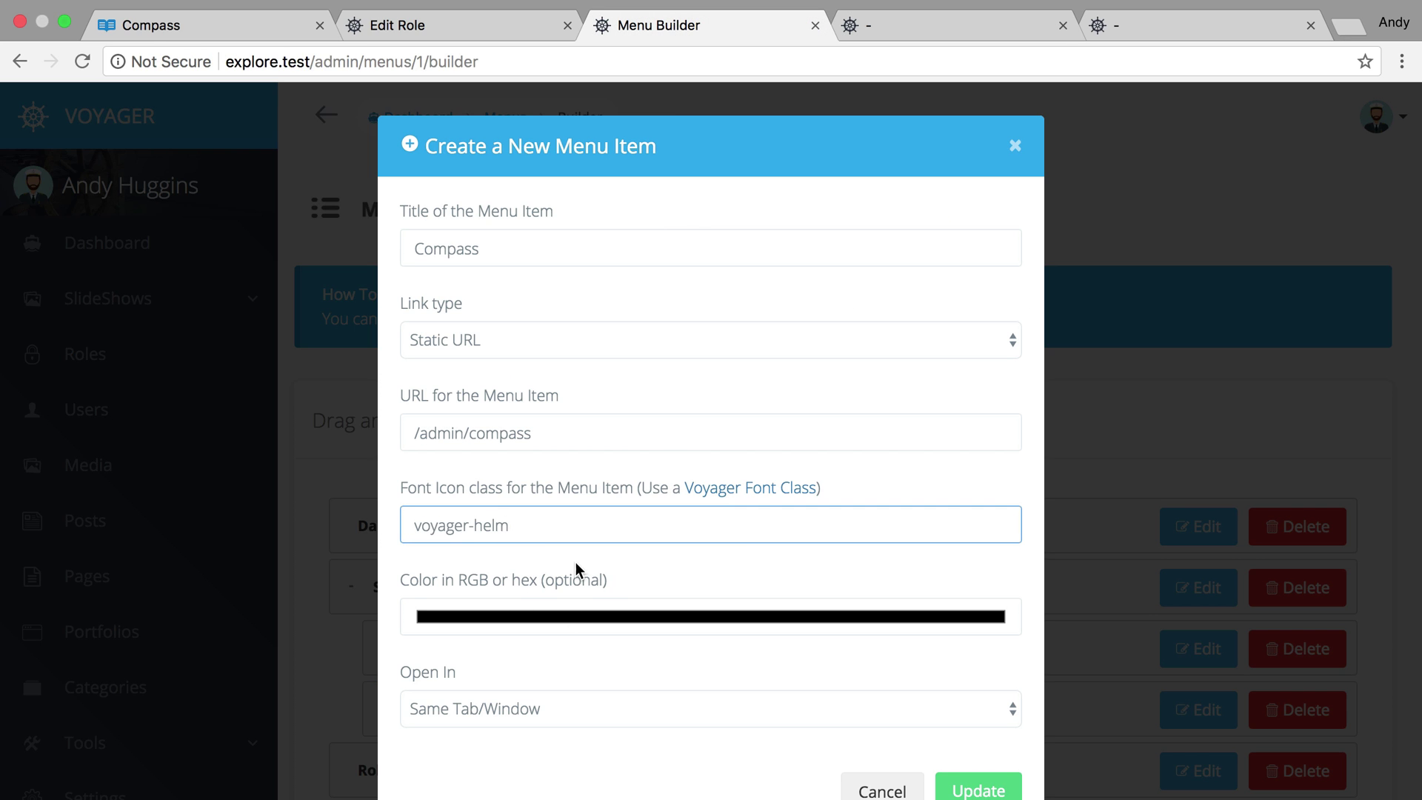
pyautogui.scroll(-2, 576, 563)
pyautogui.click(962, 724)
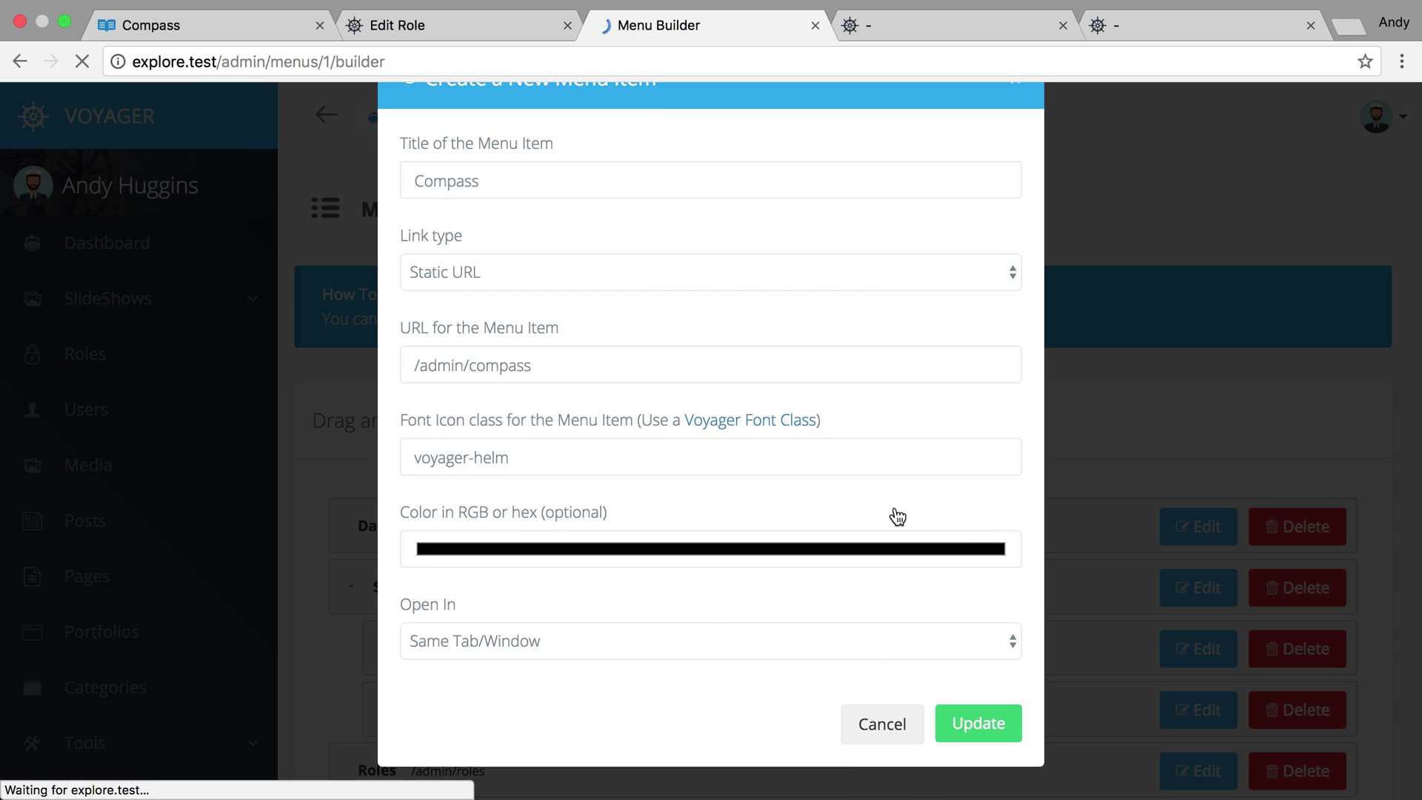
# - Drag the new Compass item so it nests under Tools after Database
pyautogui.scroll(-10, 530, 585)
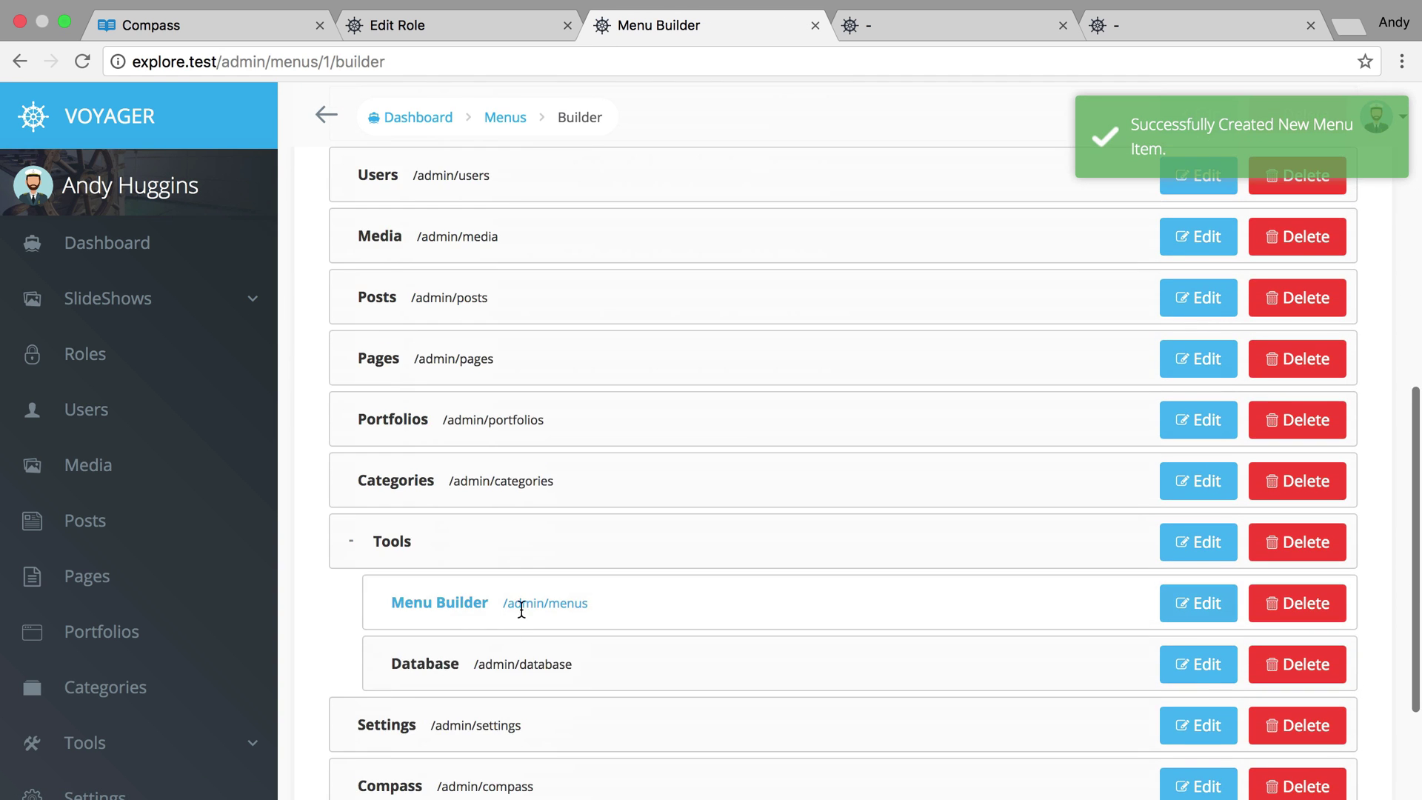
pyautogui.scroll(-5, 522, 609)
pyautogui.moveTo(470, 618); pyautogui.dragTo(508, 553)
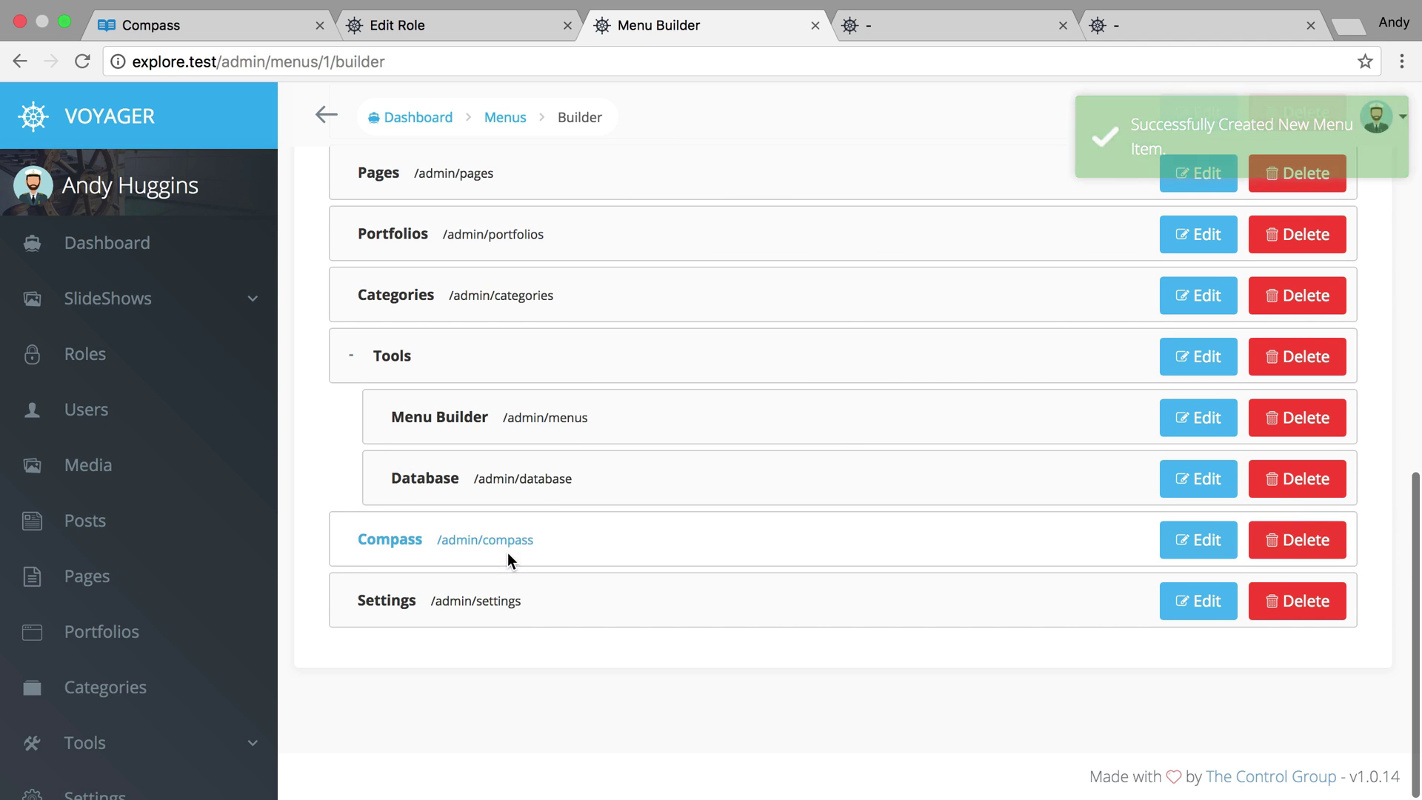
pyautogui.moveTo(411, 549); pyautogui.dragTo(454, 548)
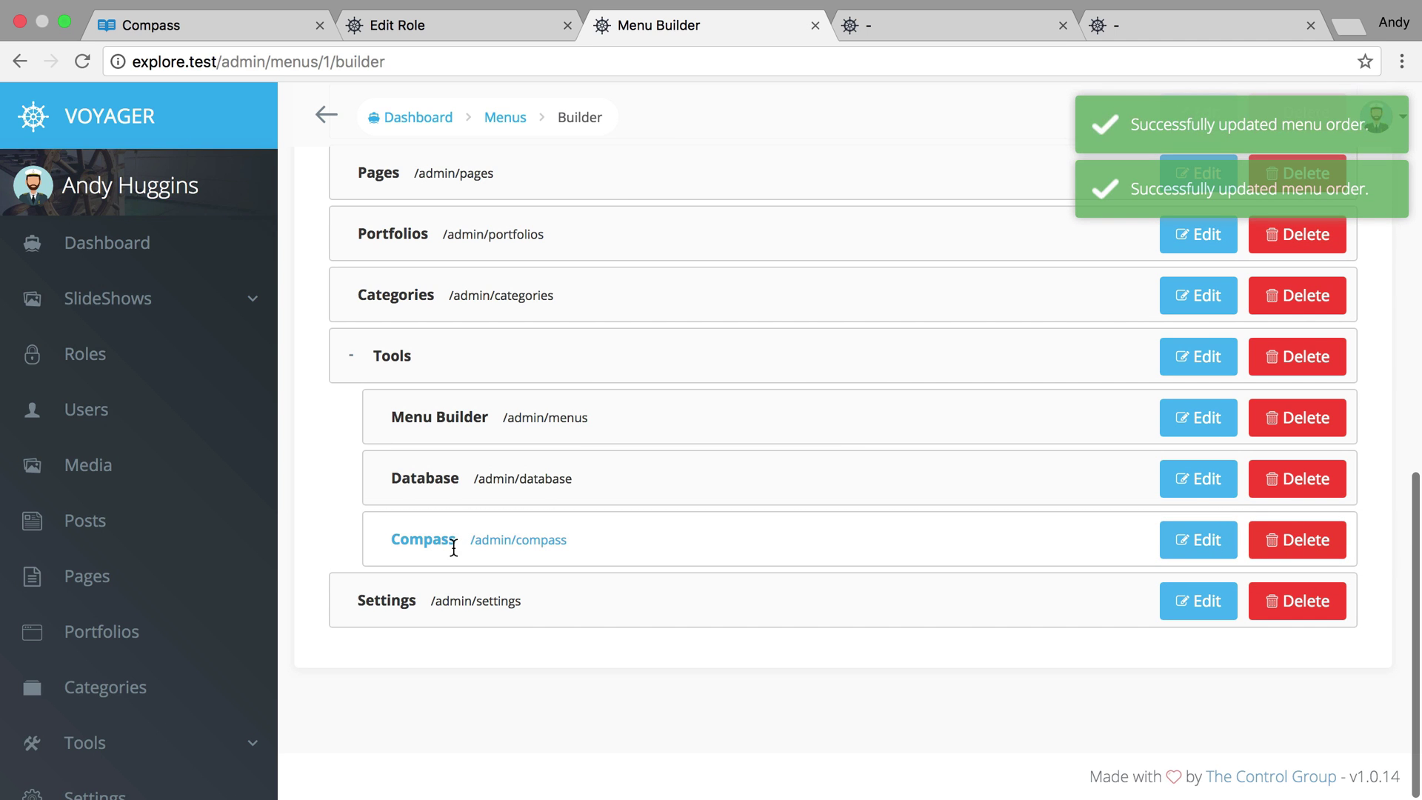
# - Reload the admin, expand Tools in the sidebar and open the new Compass entry
pyautogui.click(243, 571)
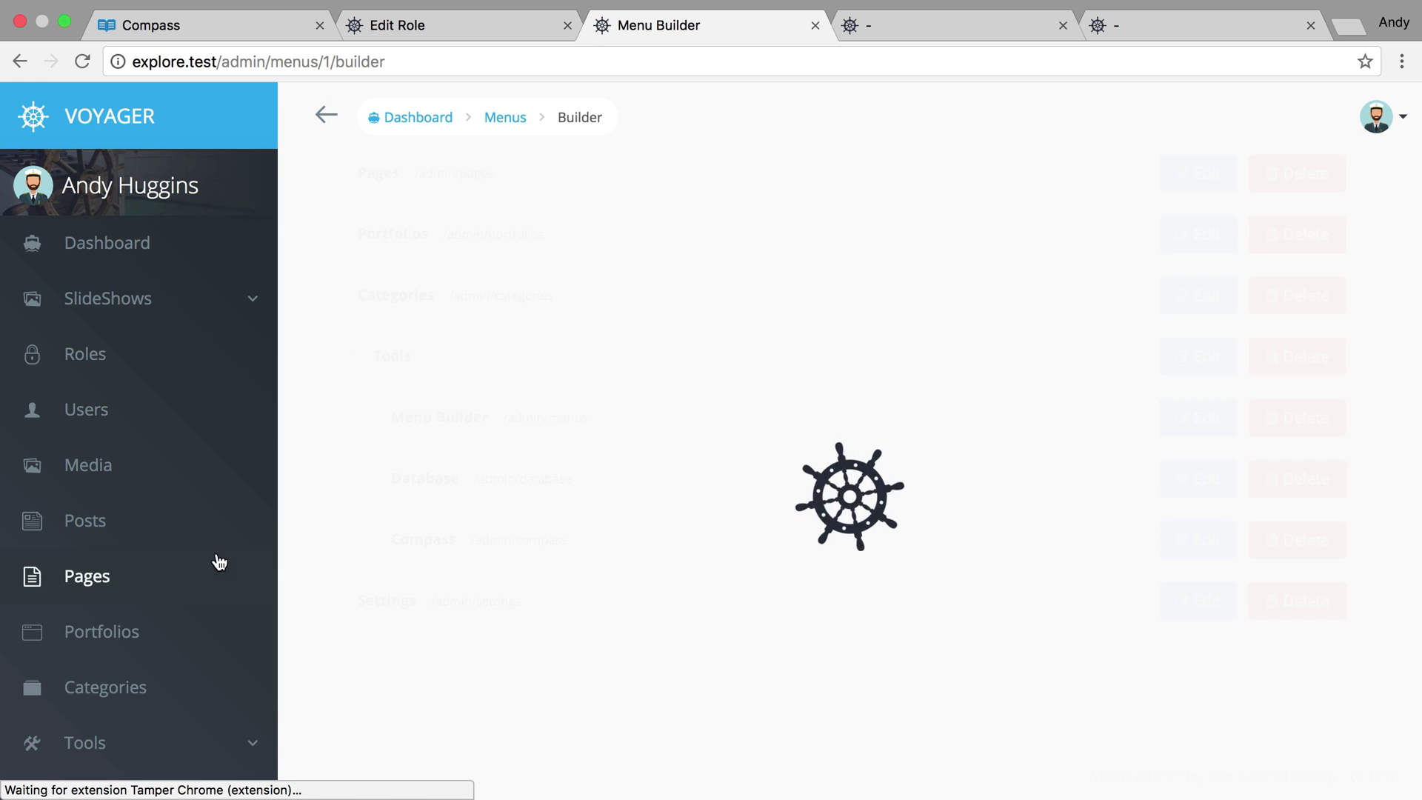
pyautogui.click(245, 693)
pyautogui.scroll(-5, 165, 691)
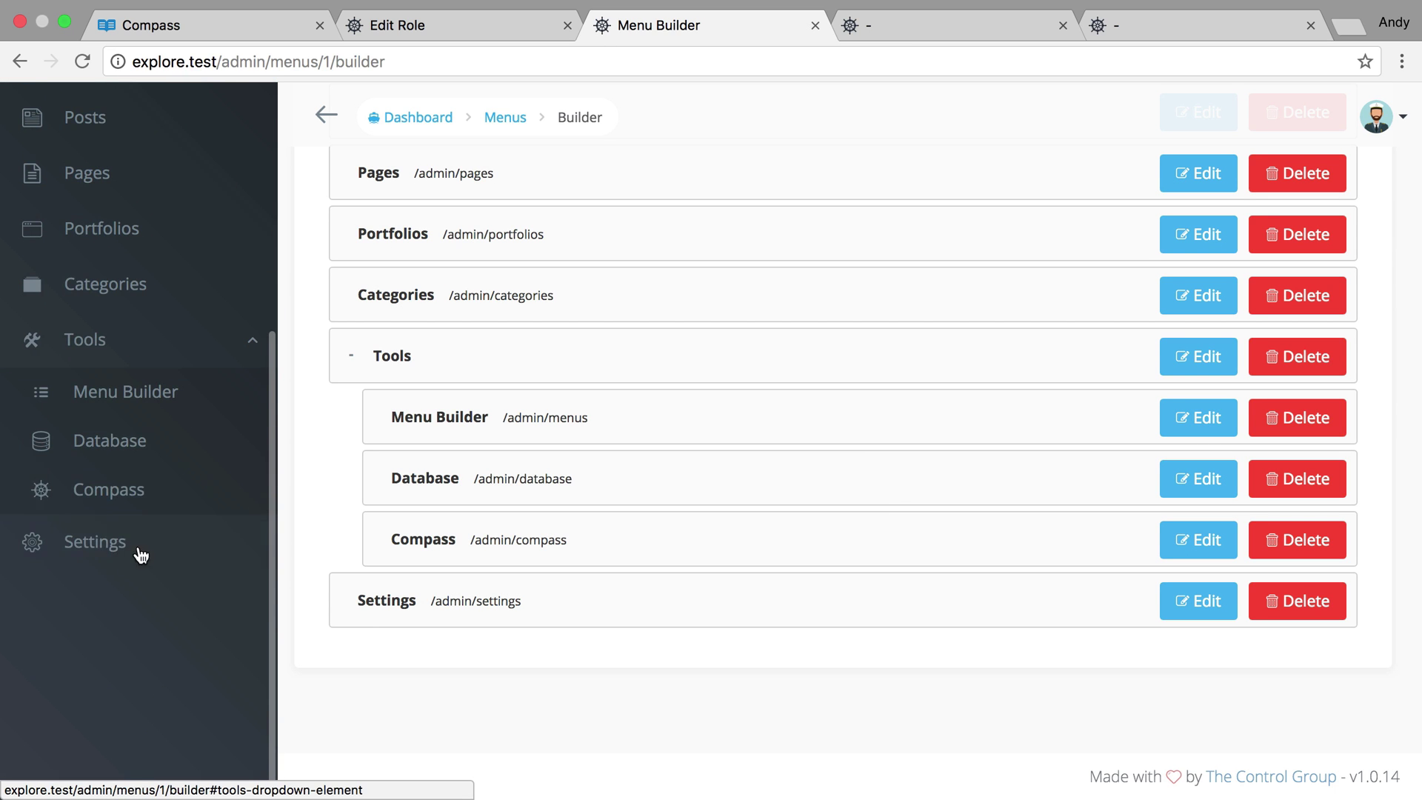
pyautogui.click(86, 504)
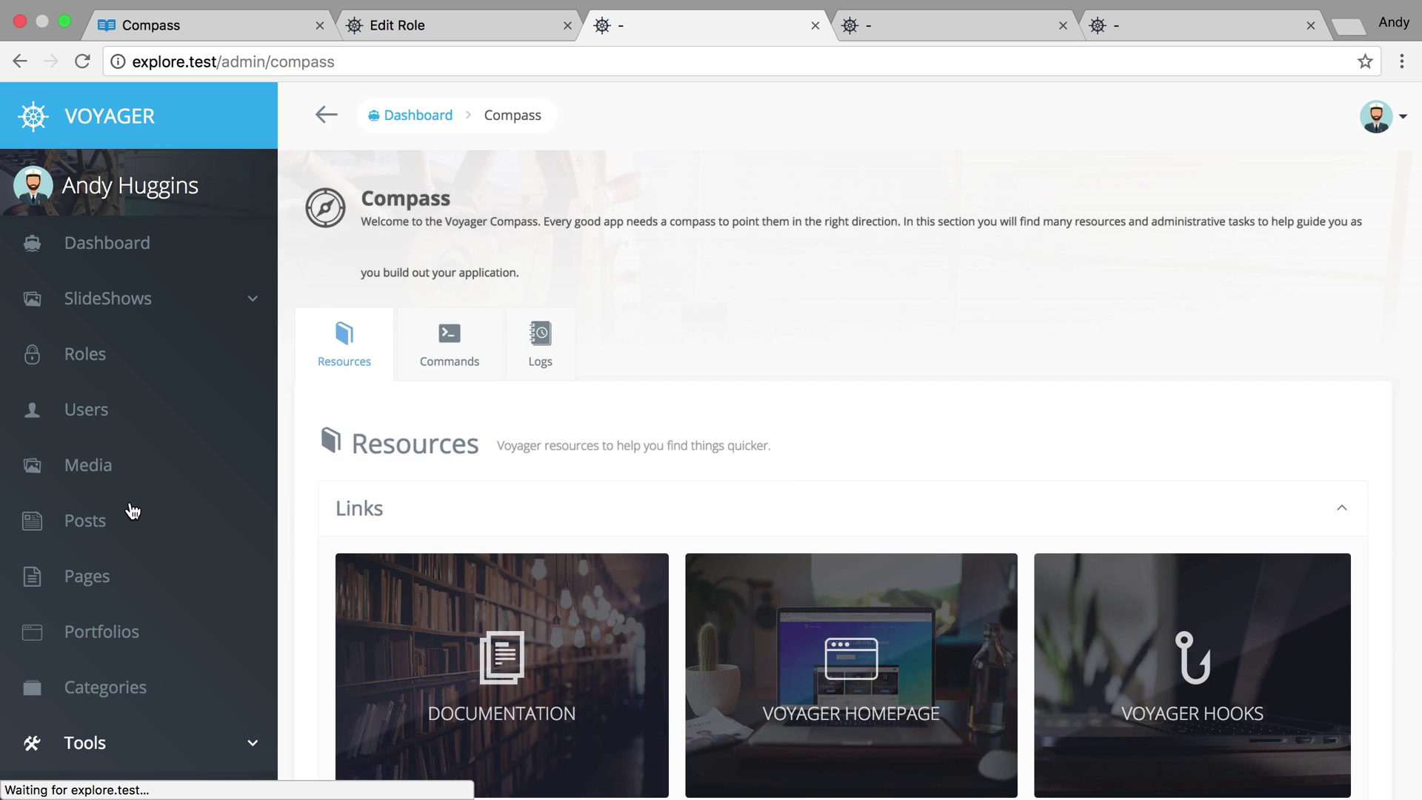